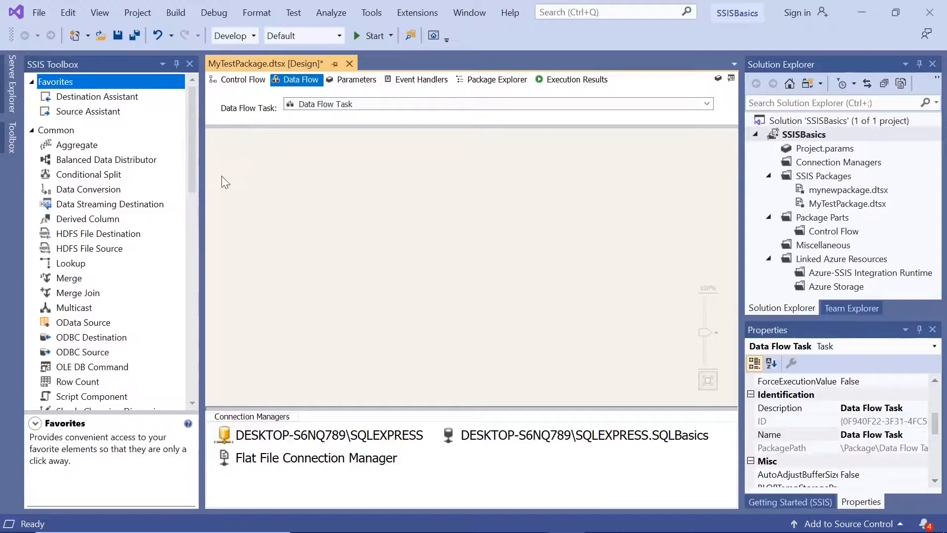
- Find the Import Column transformation among the other transforms in the SSIS Toolbox and display its description
left_click_drag(193, 185, 203, 292)
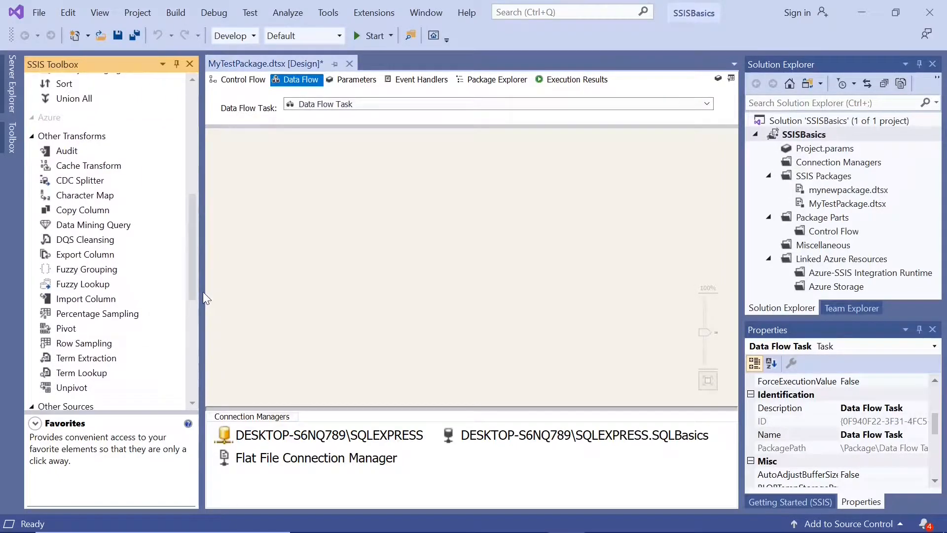
left_click(104, 301)
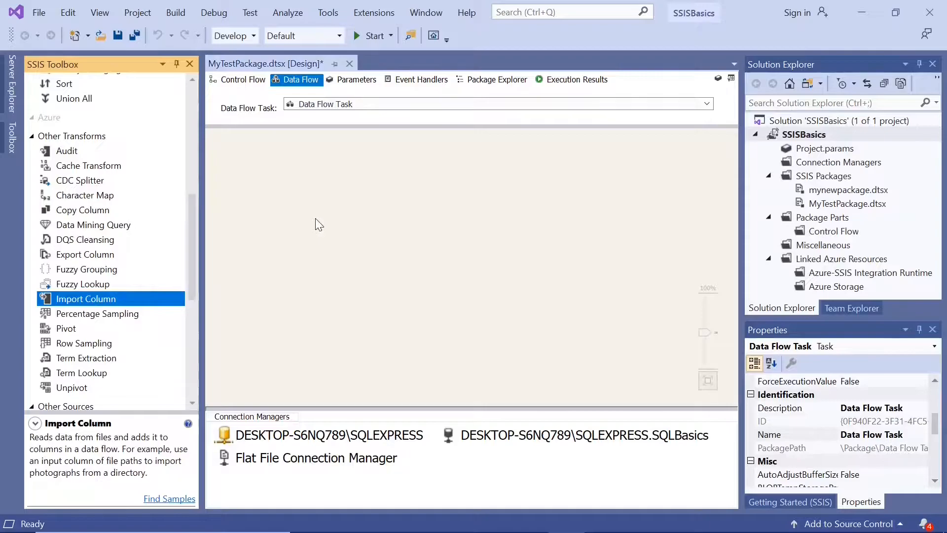
- Switch to the C:\Test folder in File Explorer, view the flower image, and close it again
mouse_move(524, 531)
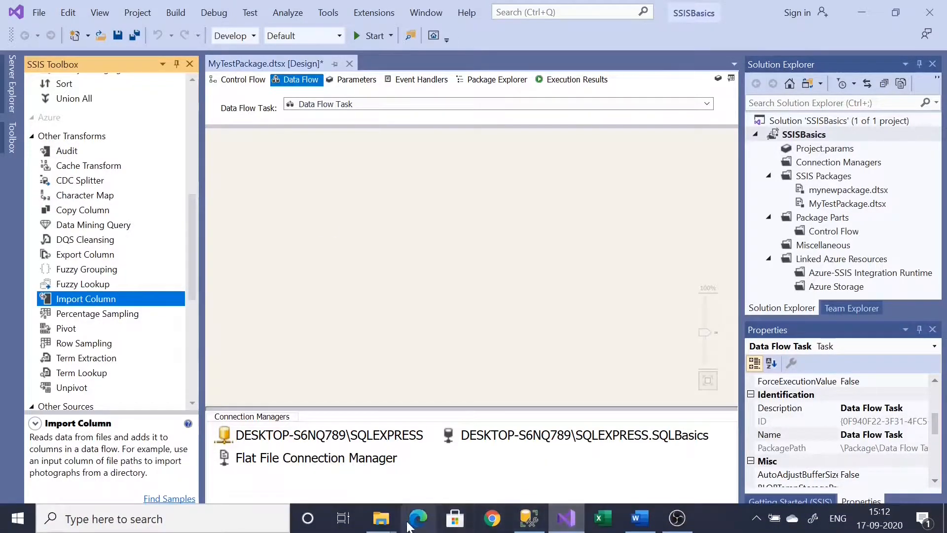
mouse_move(383, 526)
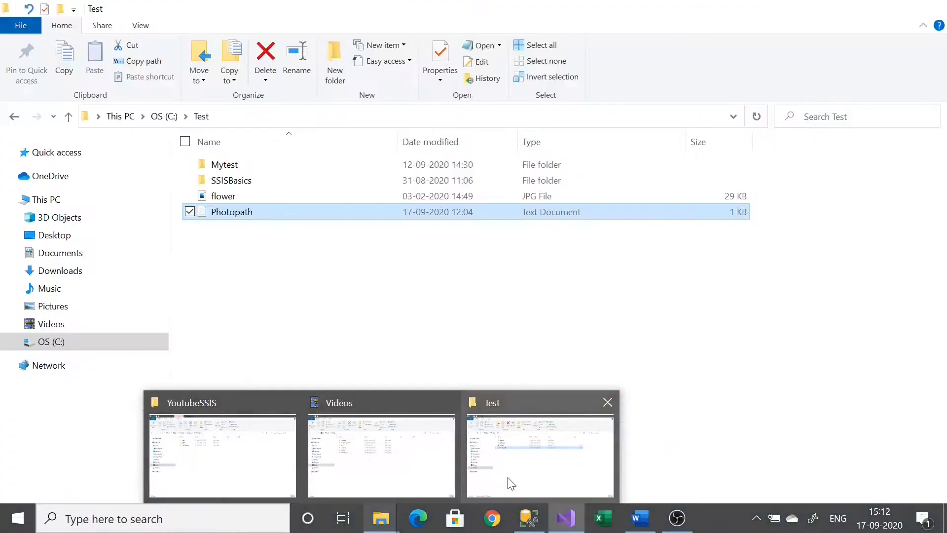
left_click(511, 483)
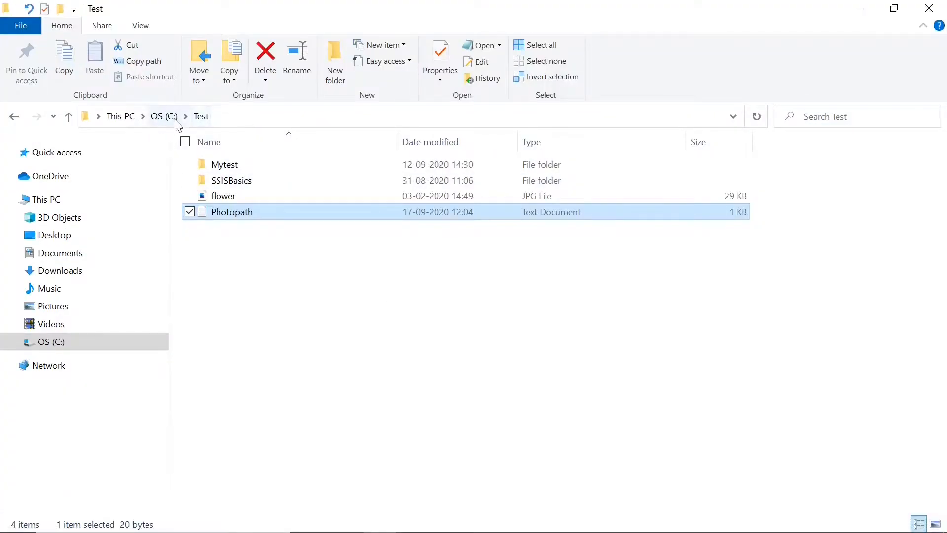
left_click(221, 199)
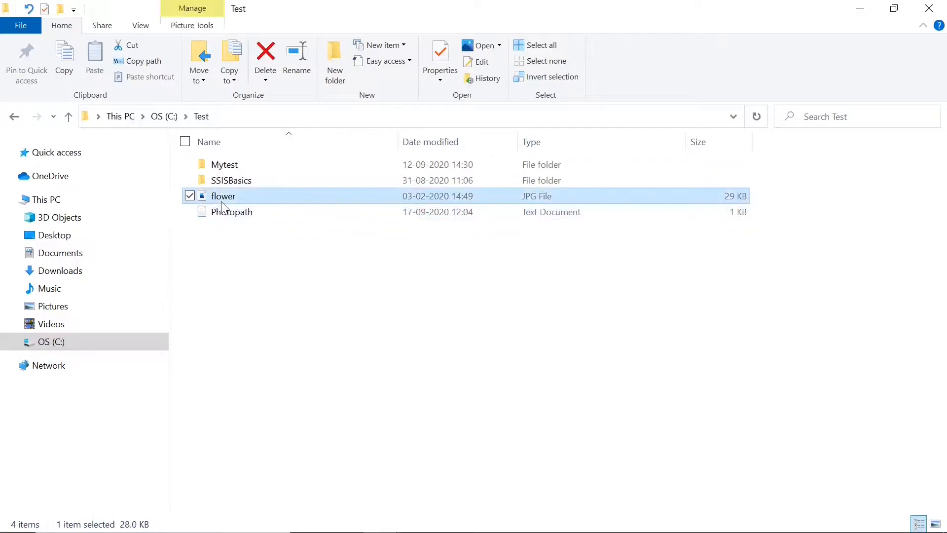
double_click(221, 203)
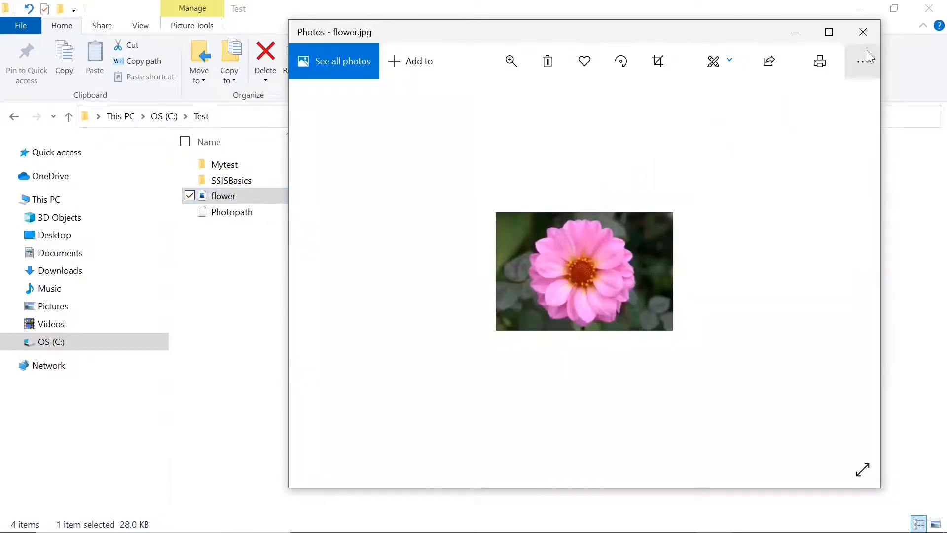
left_click(863, 32)
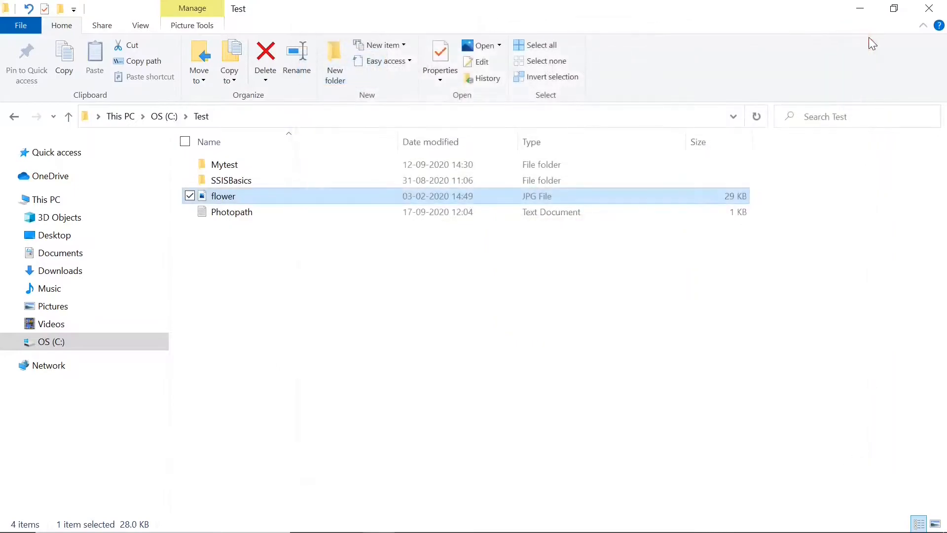
- Examine the image path stored in the Photopath text file, then close the file and minimize the Test folder window
double_click(241, 213)
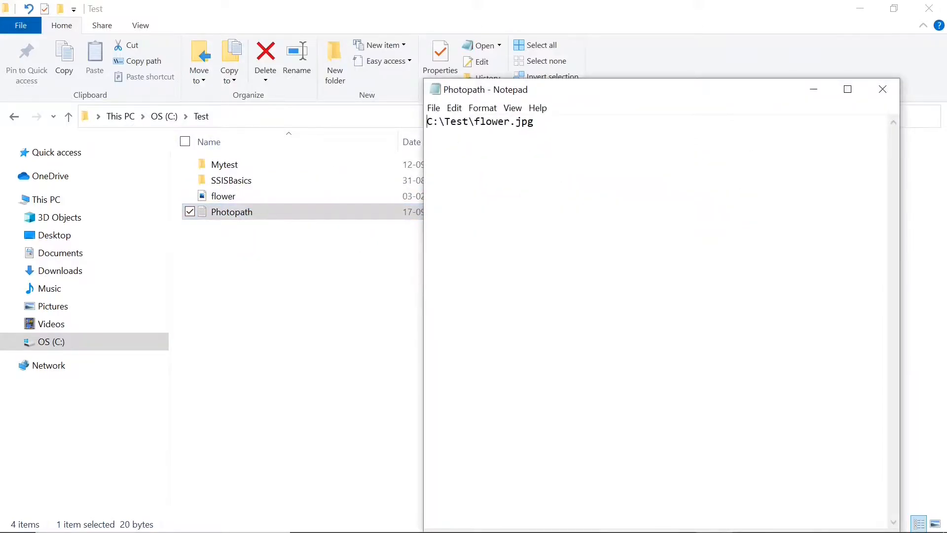
left_click_drag(427, 122, 536, 134)
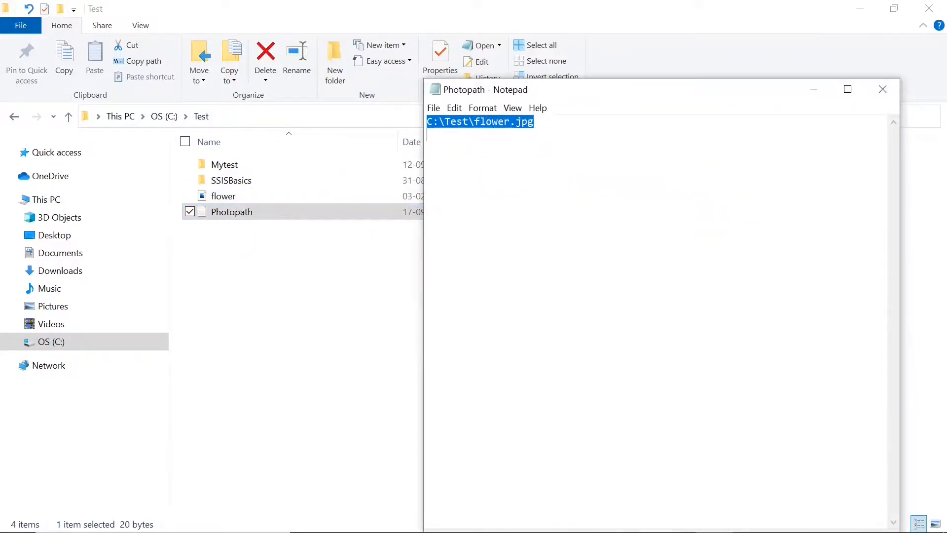
left_click(883, 88)
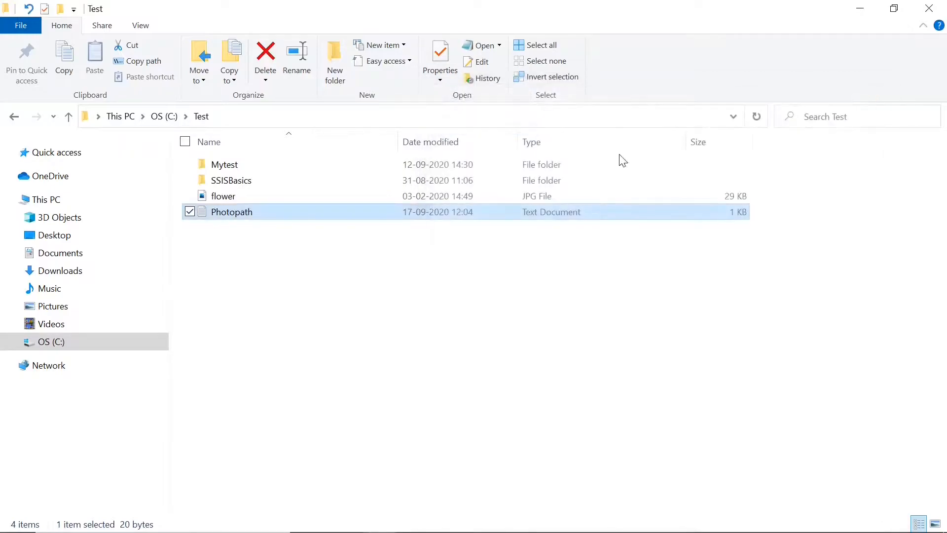
left_click(532, 198)
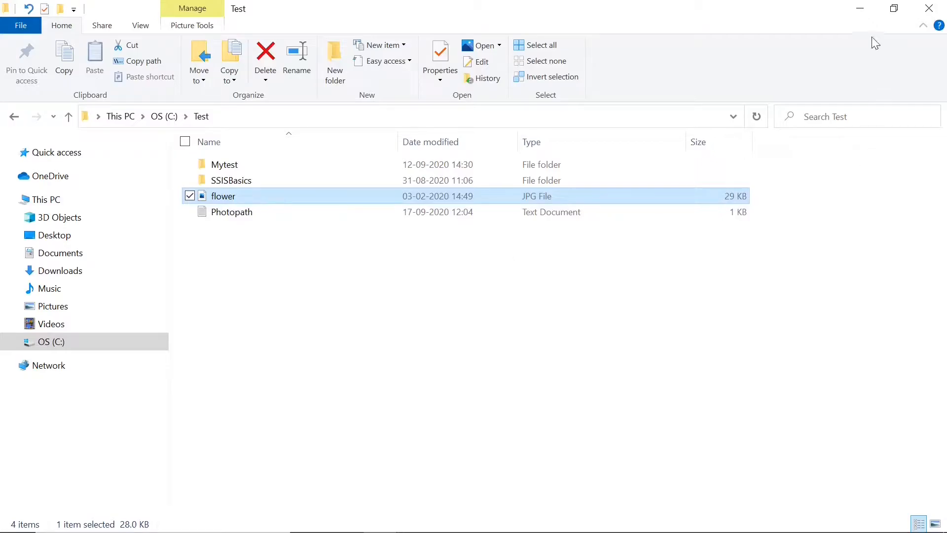
left_click(861, 12)
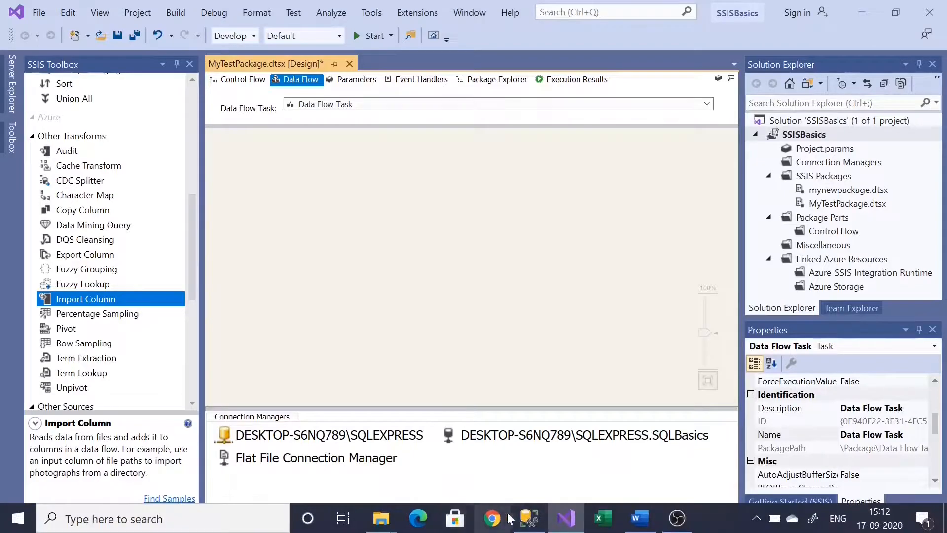
- Switch to SQL Server Management Studio and begin a Create table statement for [SQLBasics].[dbo].[Test1] with an opening parenthesis
left_click(529, 518)
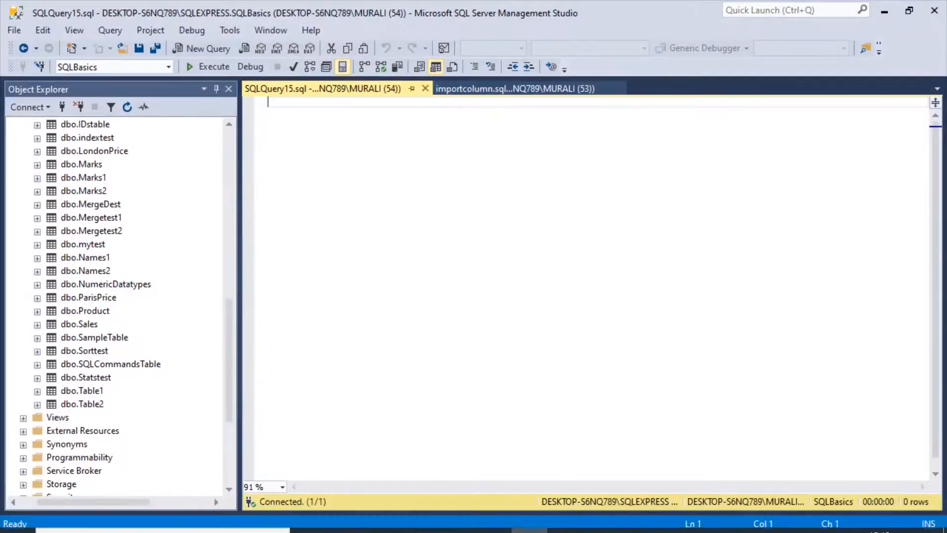
type("Crea")
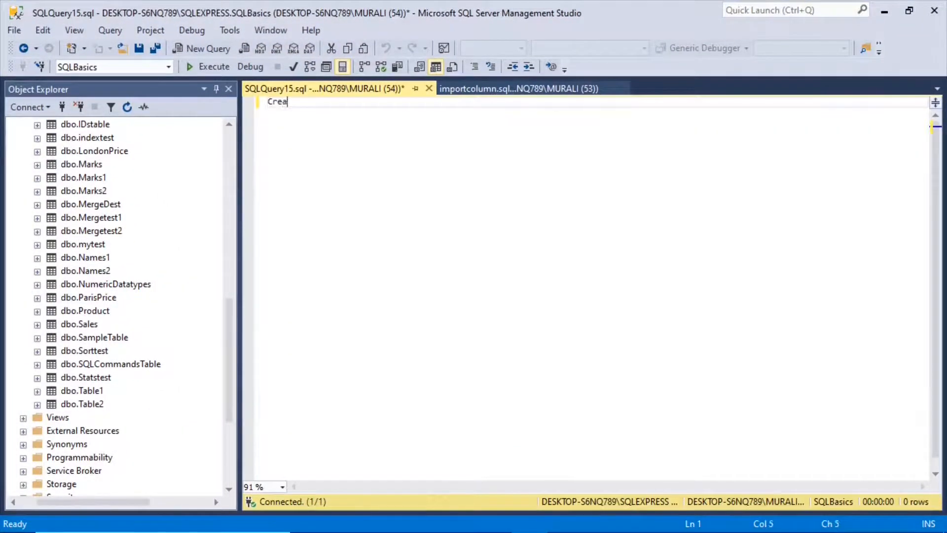
type("te table [SQLBasics].[dbo].[")
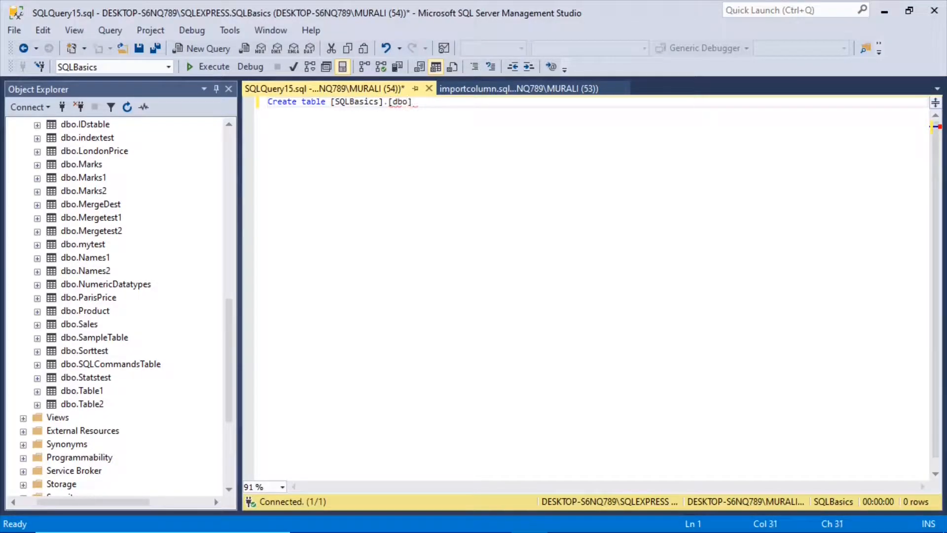
type("Test1]")
key("Return")
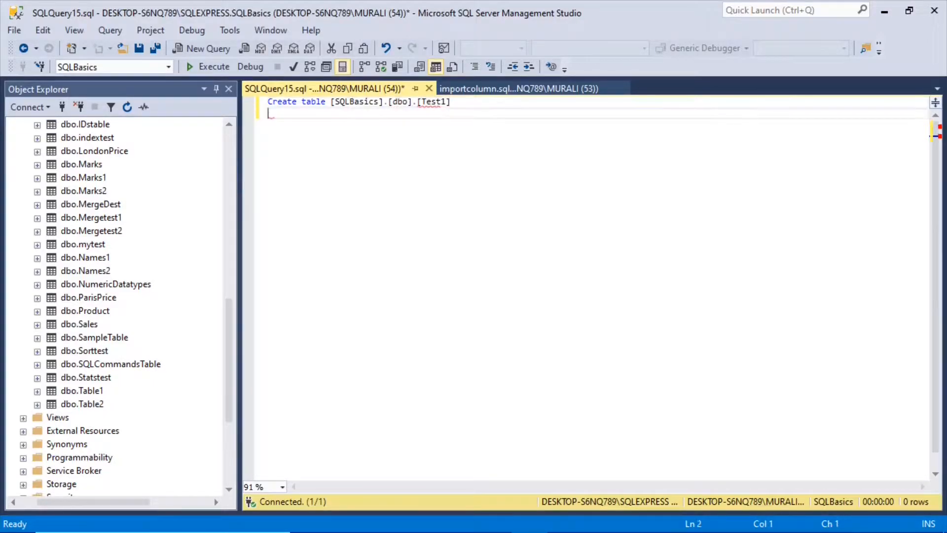
type("(")
key("Return")
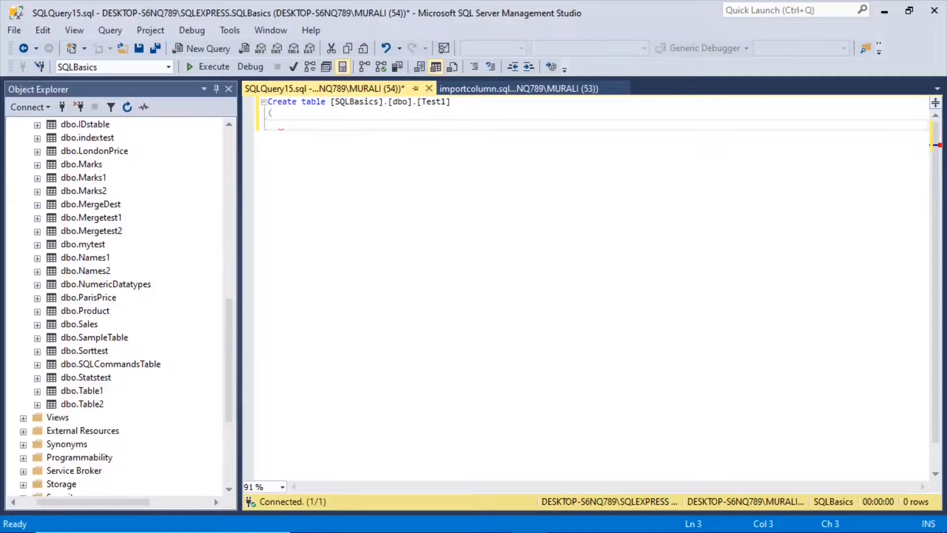
- Define the table's first column as Photopath varchar(100) null, followed by a comma
type("P")
type("hone")
key("BackSpace")
key("BackSpace")
type("topat")
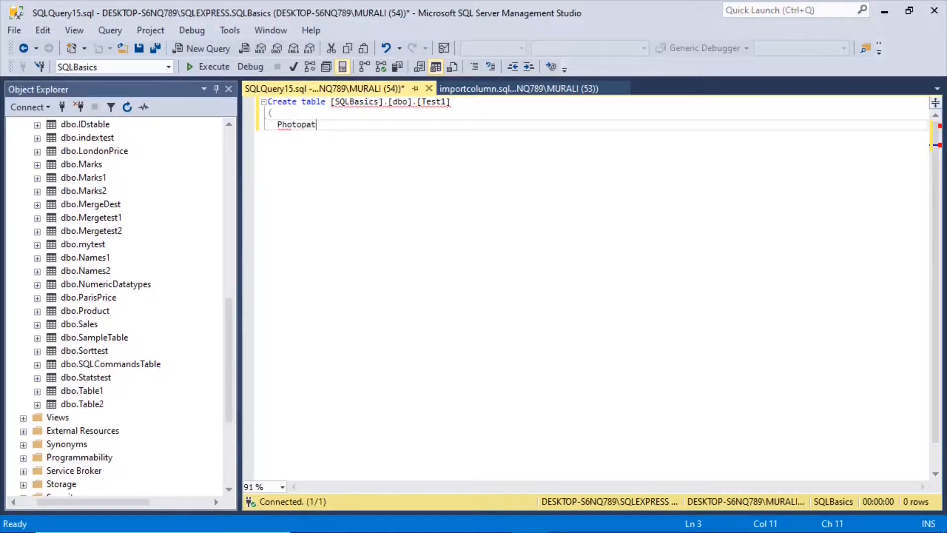
type("h varchar(100),")
key("Return")
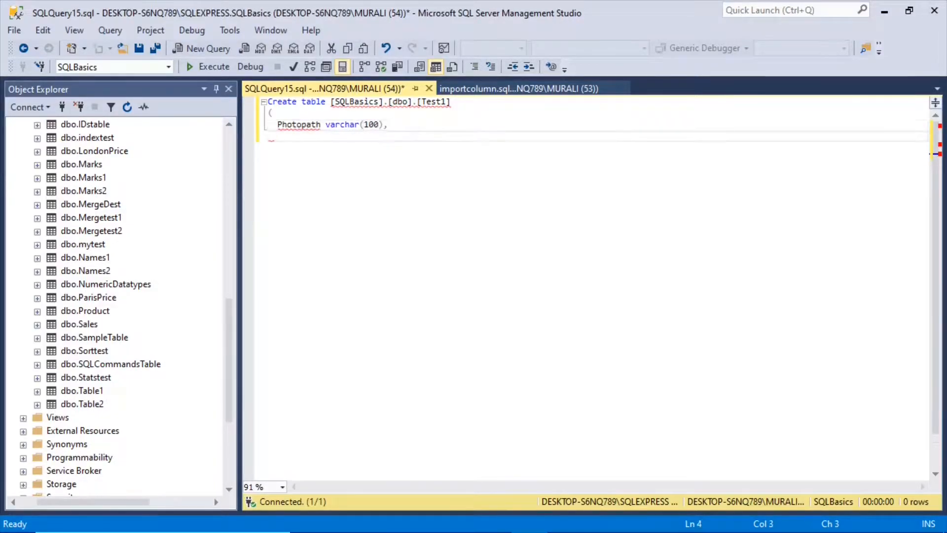
key("BackSpace")
key("BackSpace")
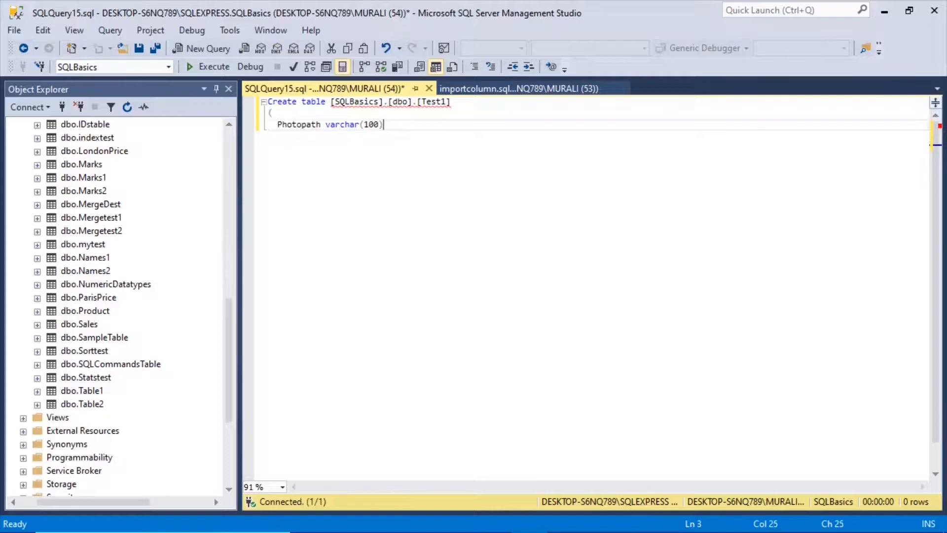
type("null,")
key("Return")
- Define the table's second column as Photo varbinary(max) null
type("Ph")
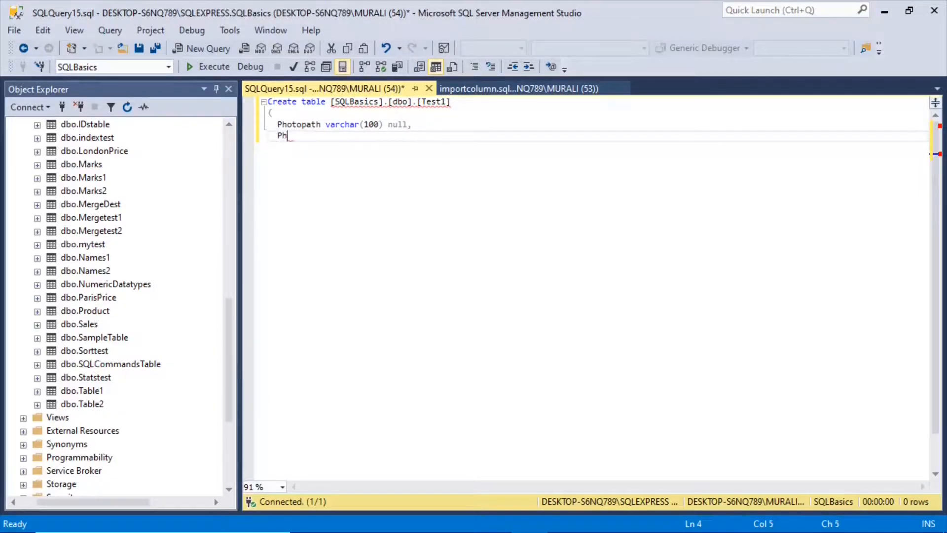
type("oto varbinary")
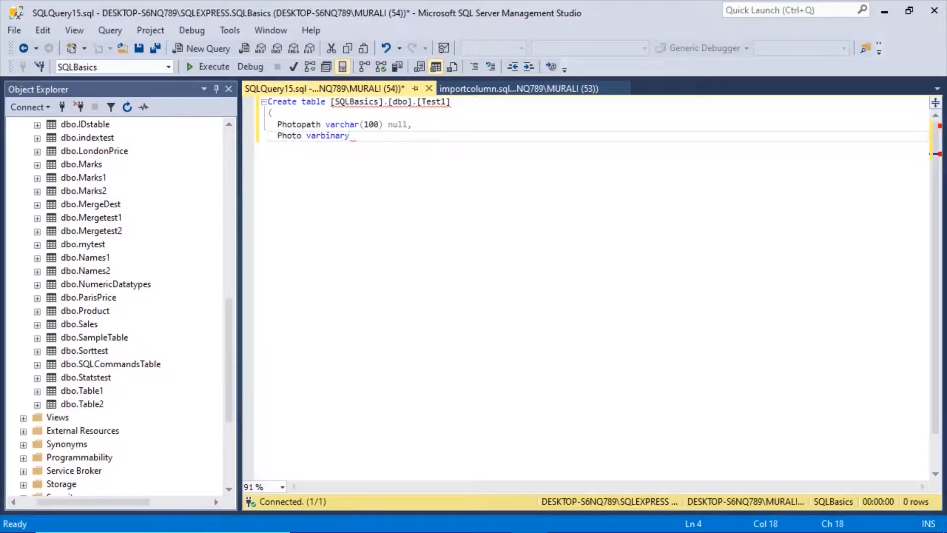
type("(max) ")
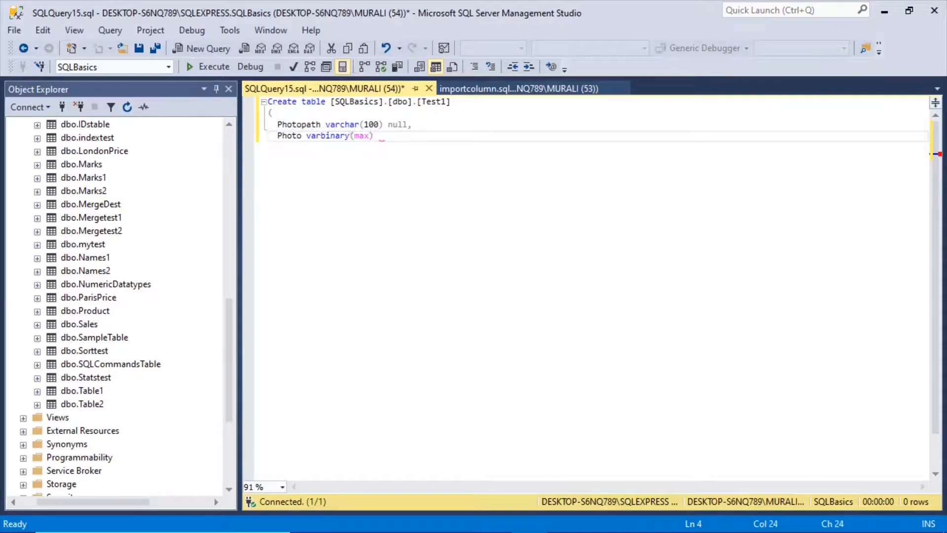
type("null")
key("Return")
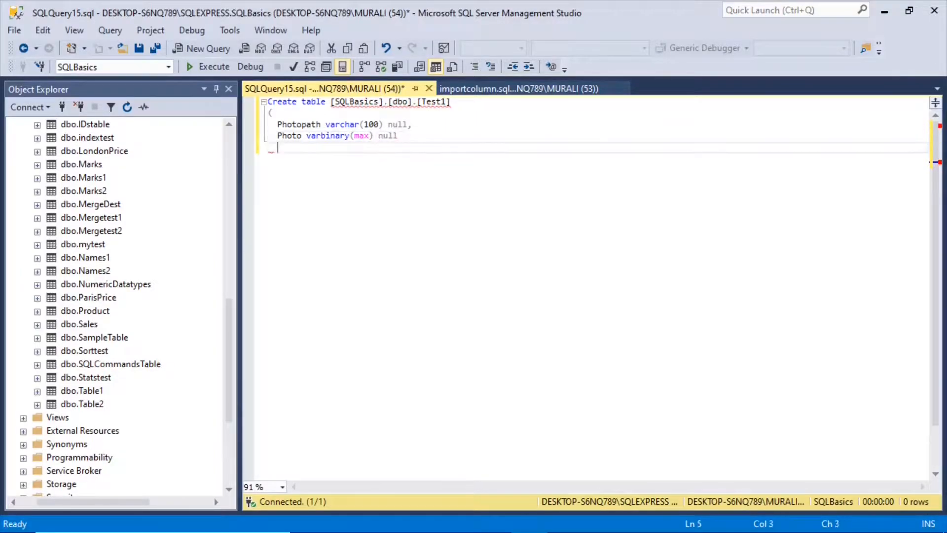
- Close the column list with an unindented parenthesis and end the batch with Go on the following line
key("BackSpace")
key("BackSpace")
type(")")
key("BackSpace")
key("BackSpace")
type(")")
key("Return")
type("Go")
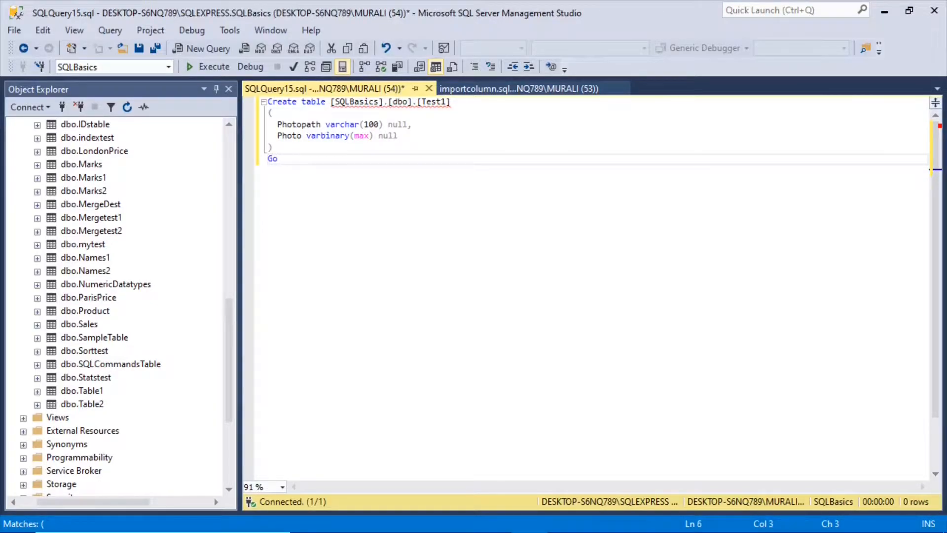
- Select the whole Create table script and execute it
key("shift+Up")
key("shift+Up")
key("shift+Up")
key("shift+Up")
key("shift+Up")
key("shift+Home")
left_click(220, 69)
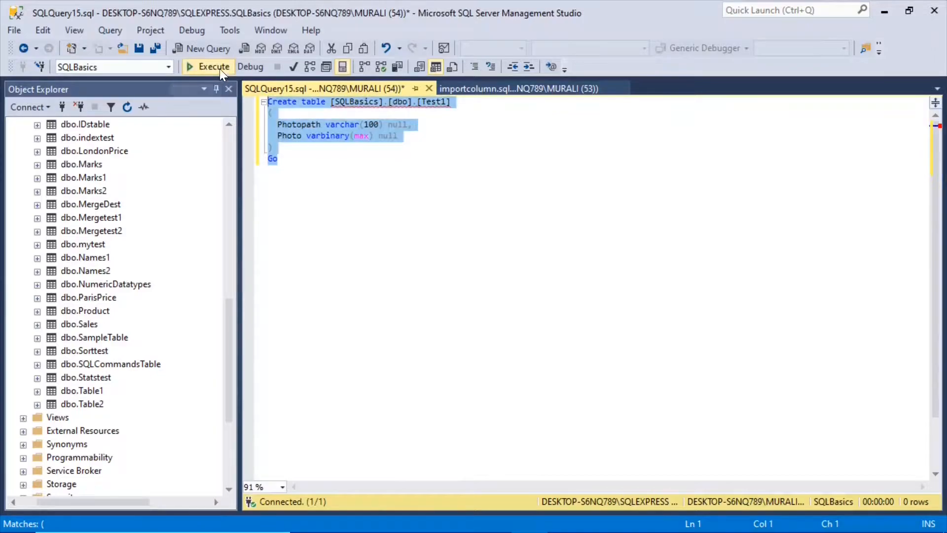
- Refresh the Tables list of the database and expand the columns of dbo.Test1 to check them
left_click_drag(229, 359, 226, 280)
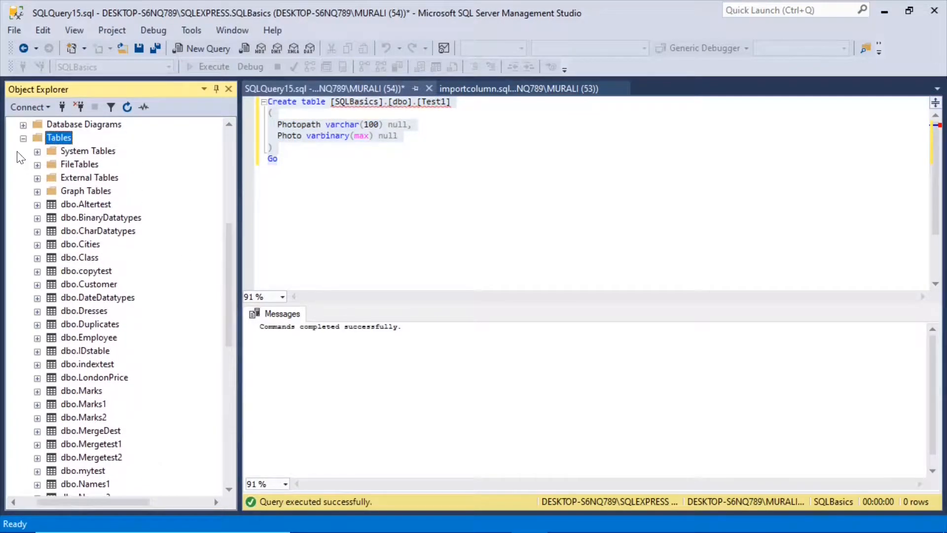
right_click(37, 140)
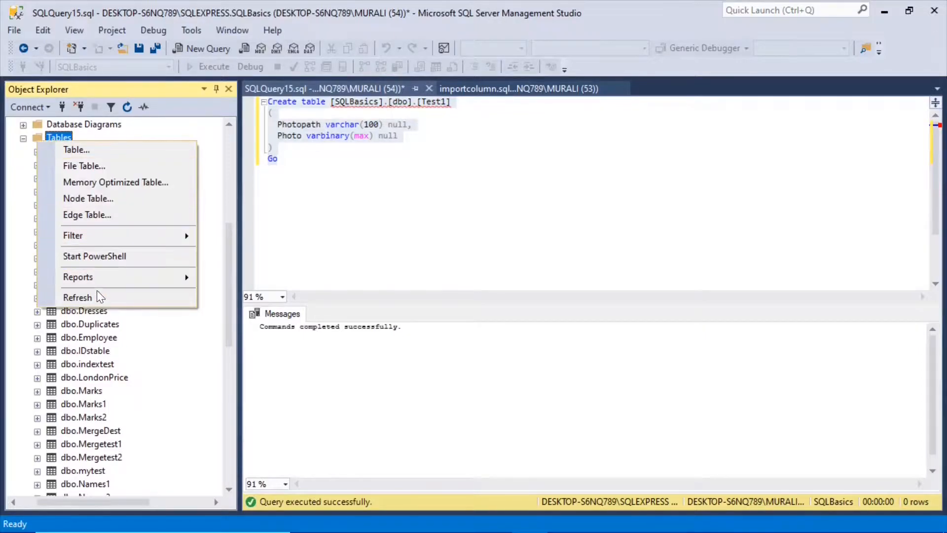
left_click(96, 296)
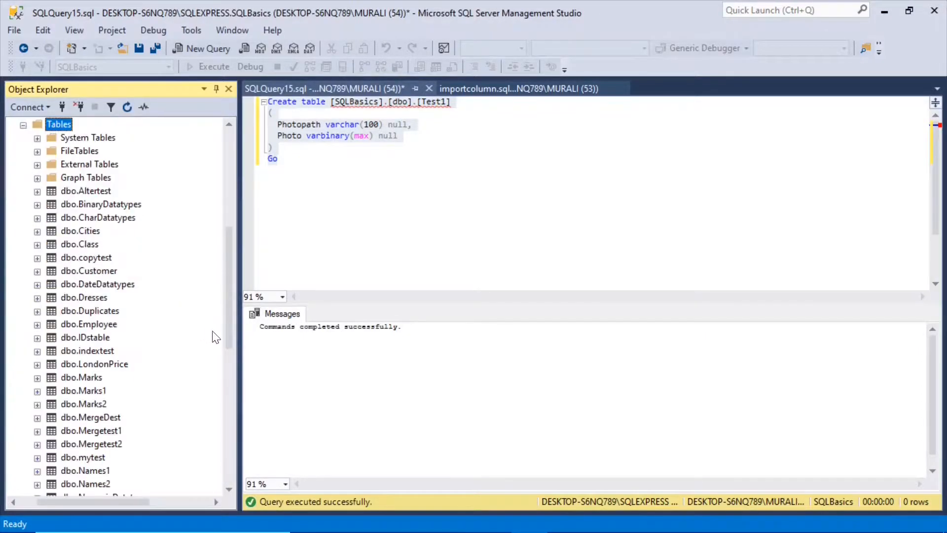
left_click_drag(230, 334, 234, 406)
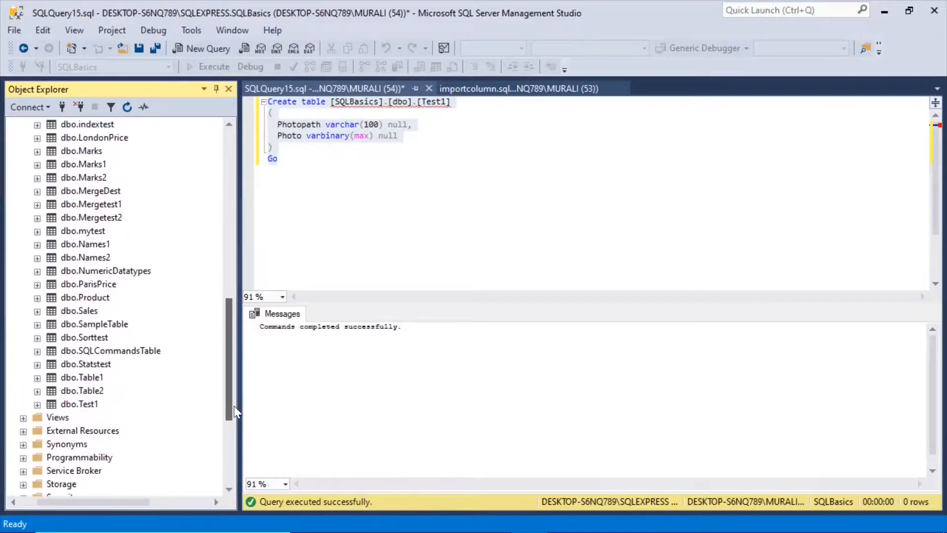
left_click(37, 405)
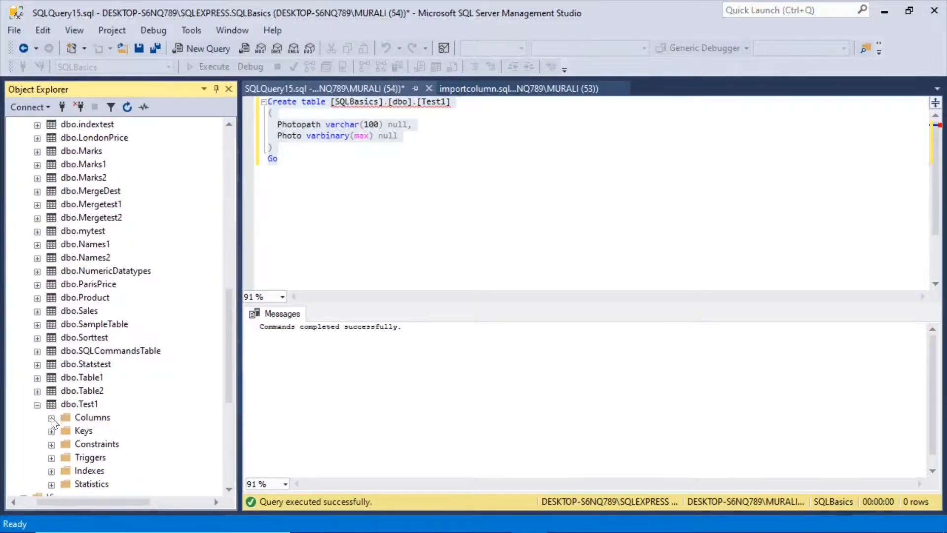
left_click(51, 418)
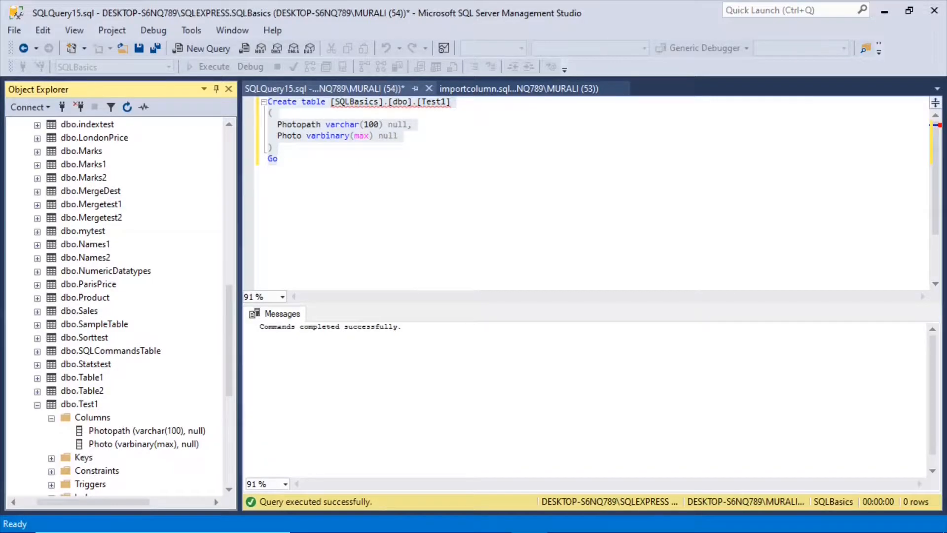
- Add the query Select * from [SQLBasics].[dbo].[Test1] below the script, followed by Go, and execute only the Select statement
left_click(278, 159)
key("Return")
type("Select * fr")
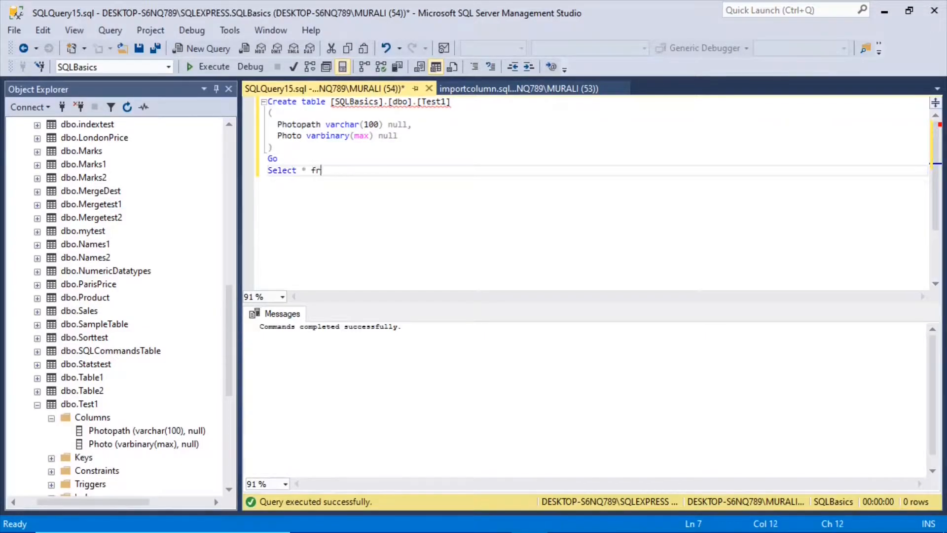
type("om [SQL")
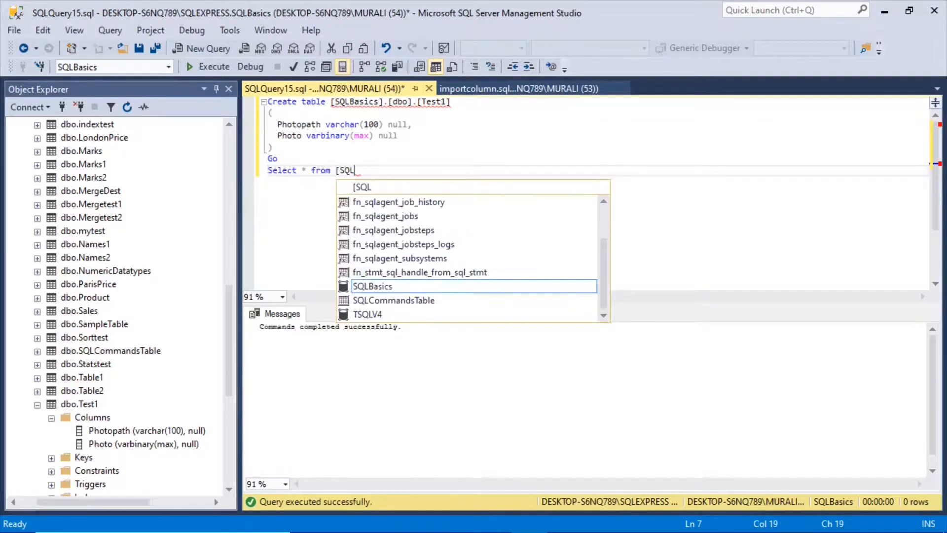
type("Basics].")
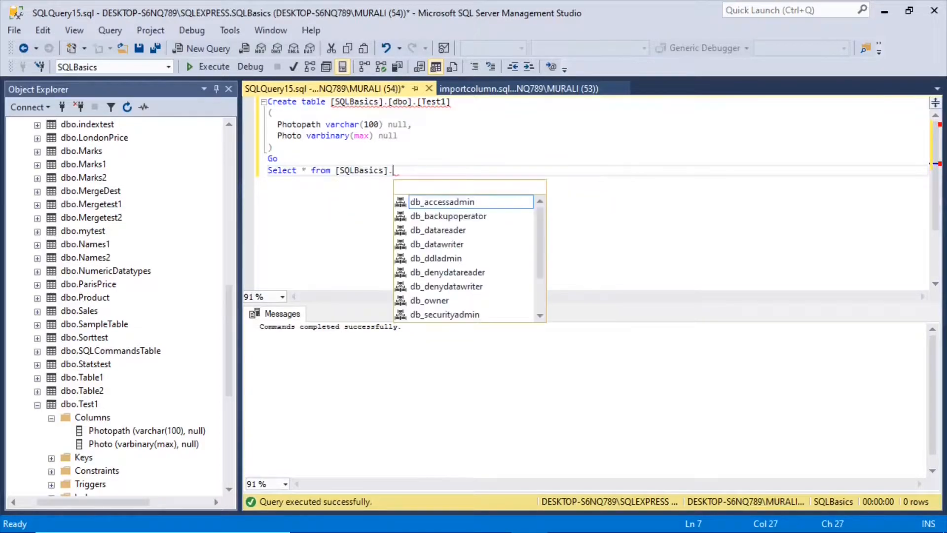
type("[dbo].[")
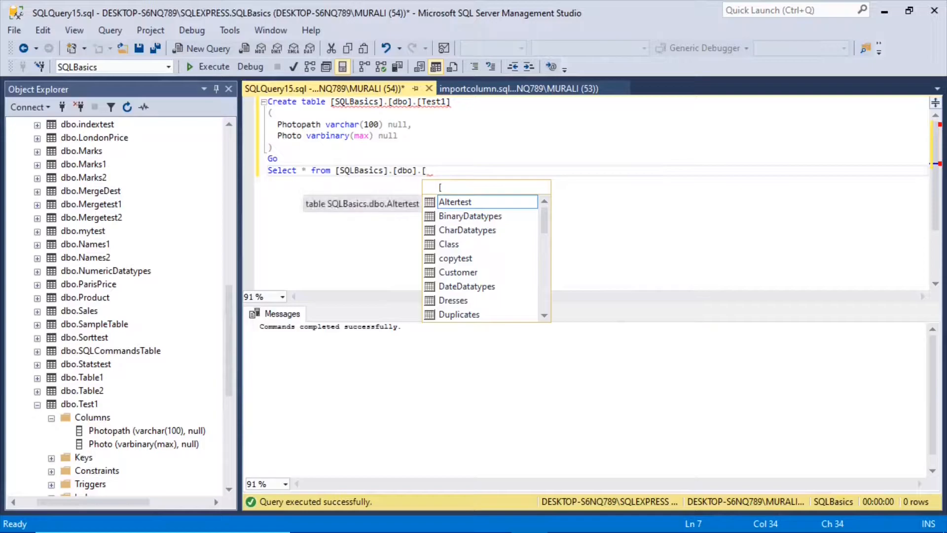
type("Test1")
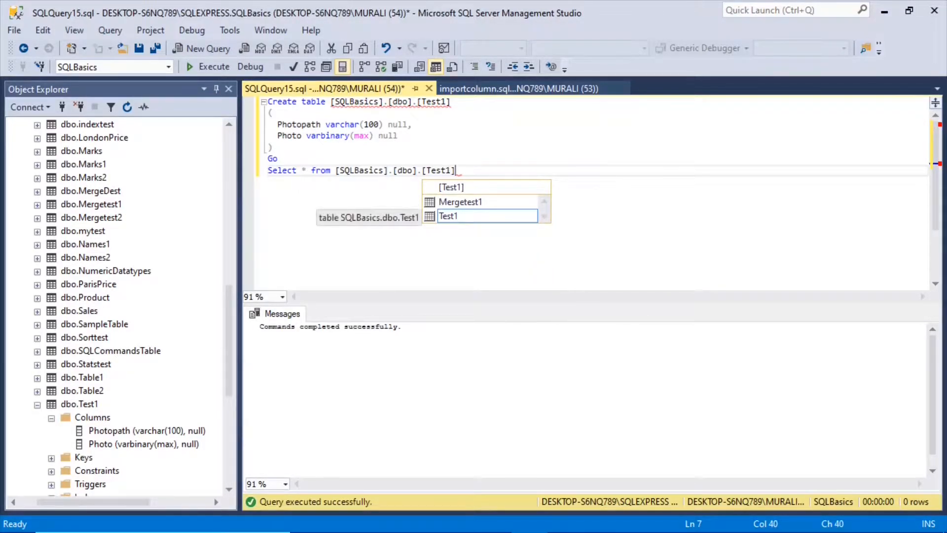
key("Return")
key("Return")
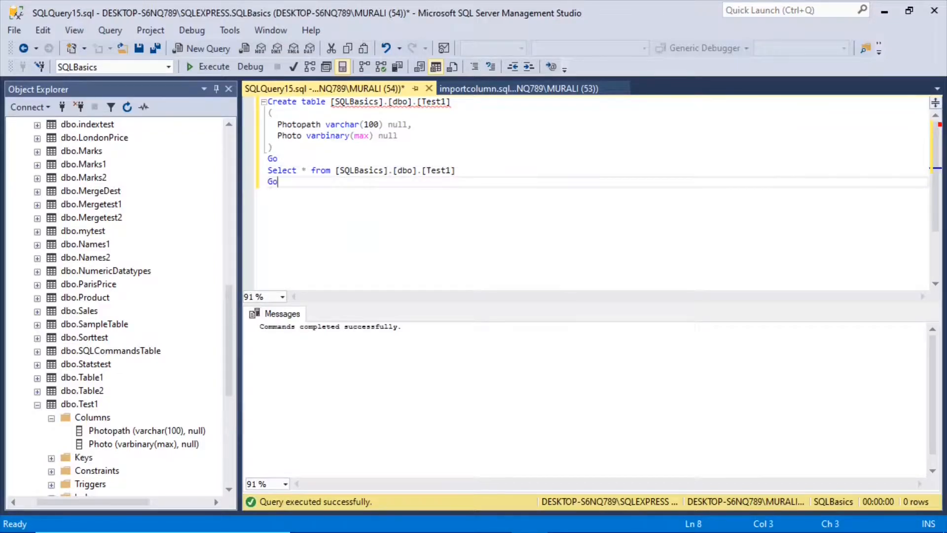
left_click_drag(458, 171, 267, 173)
left_click(213, 67)
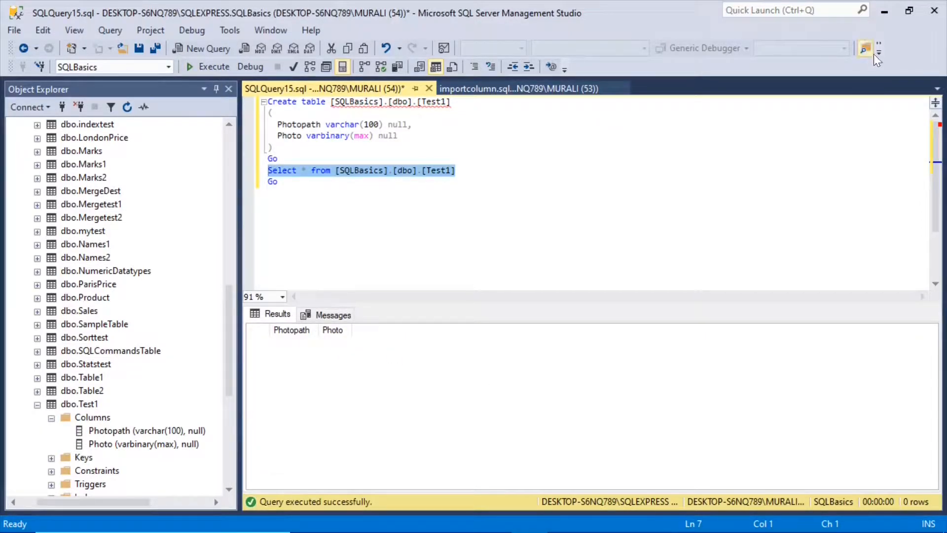
- Switch to the SSISBasics project in Visual Studio and add a Flat File Source to the data flow
left_click(884, 11)
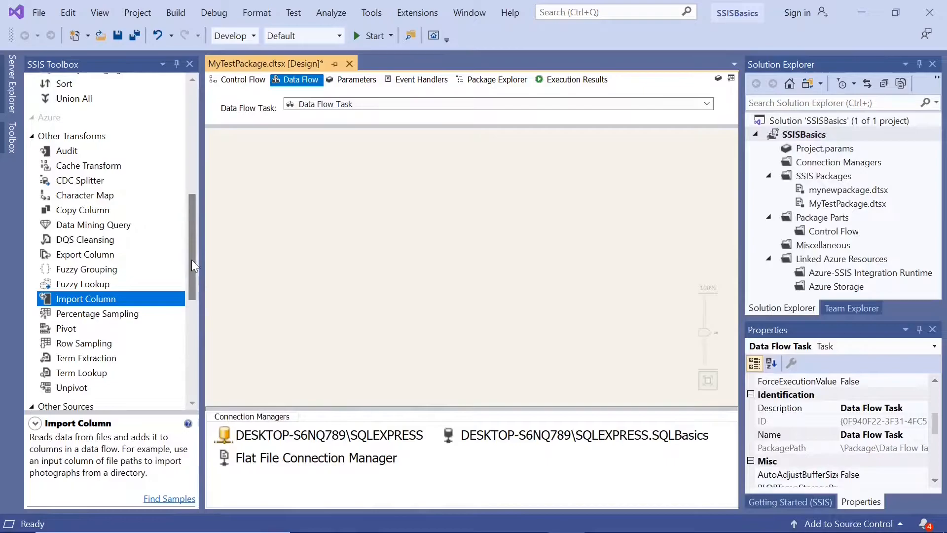
left_click_drag(191, 260, 205, 320)
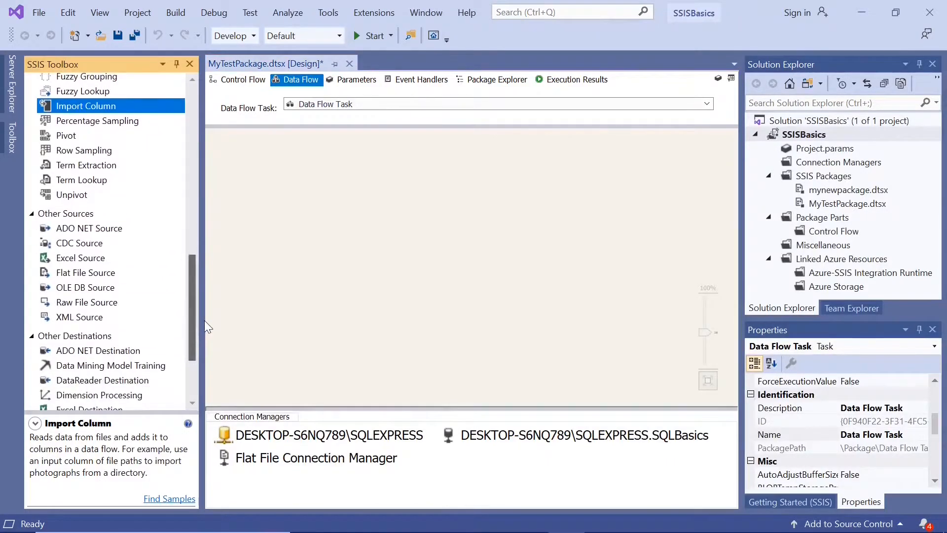
left_click(100, 276)
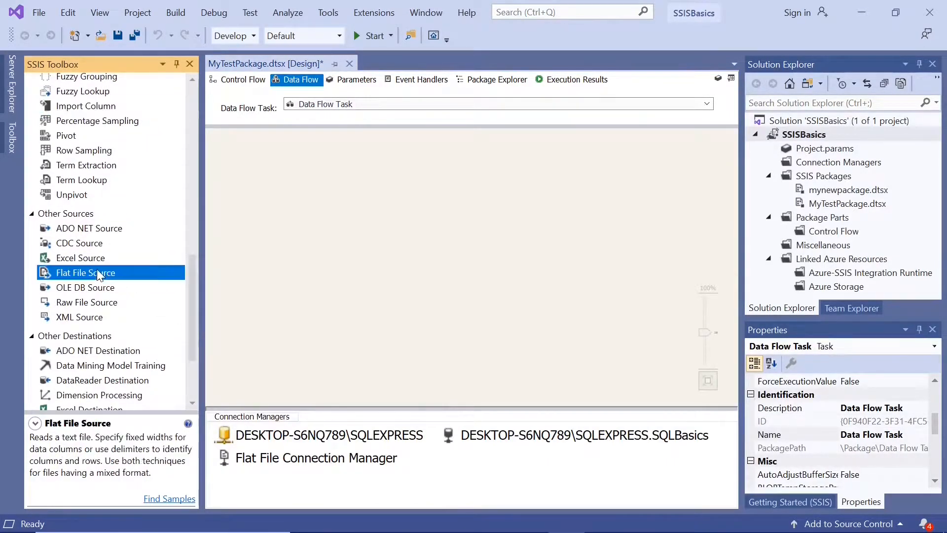
left_click_drag(99, 276, 272, 164)
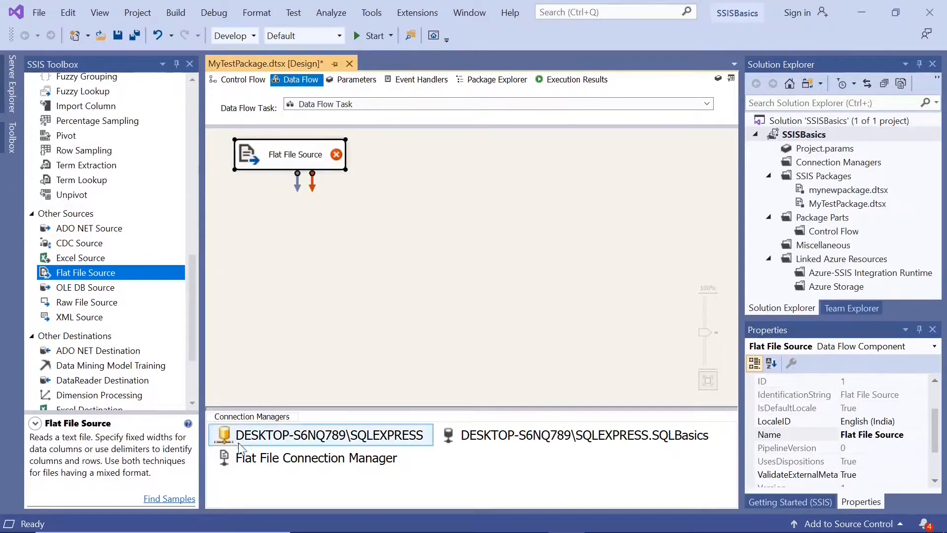
- Delete the old Flat File Connection Manager and start a new one for the Flat File Source using C:\Test\Photopath.txt
left_click(226, 470)
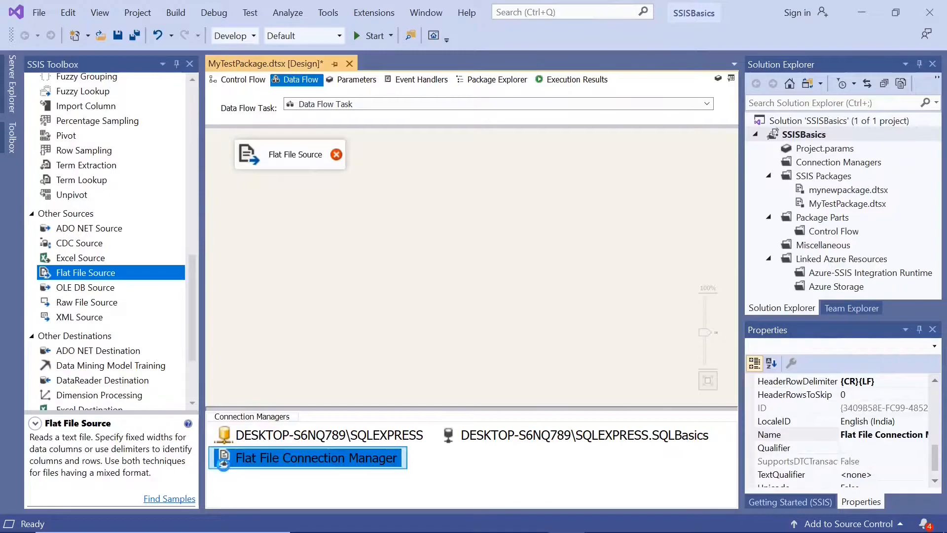
key("Delete")
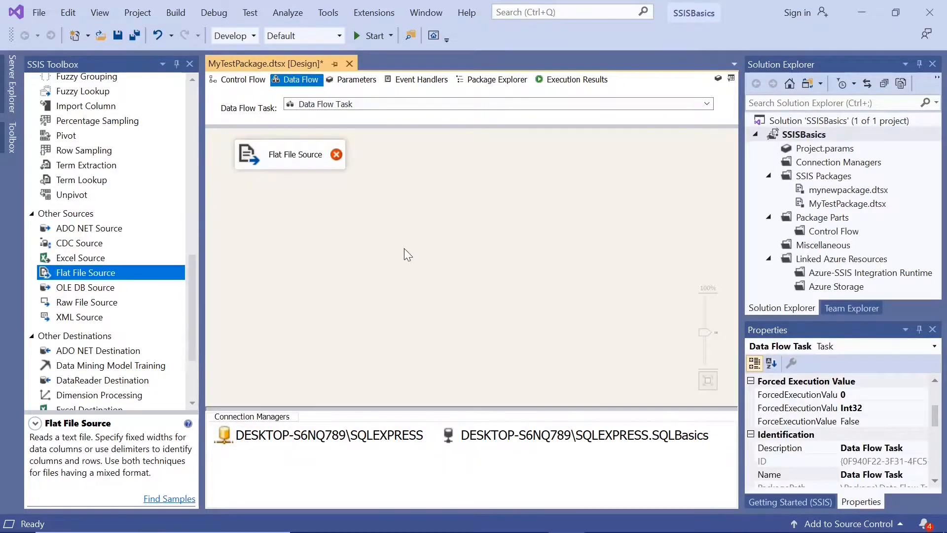
double_click(258, 158)
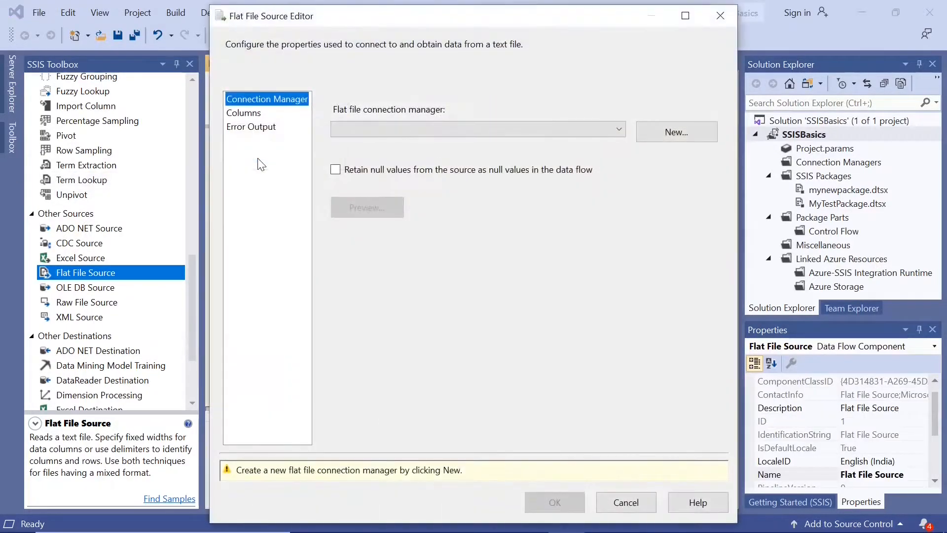
left_click(667, 135)
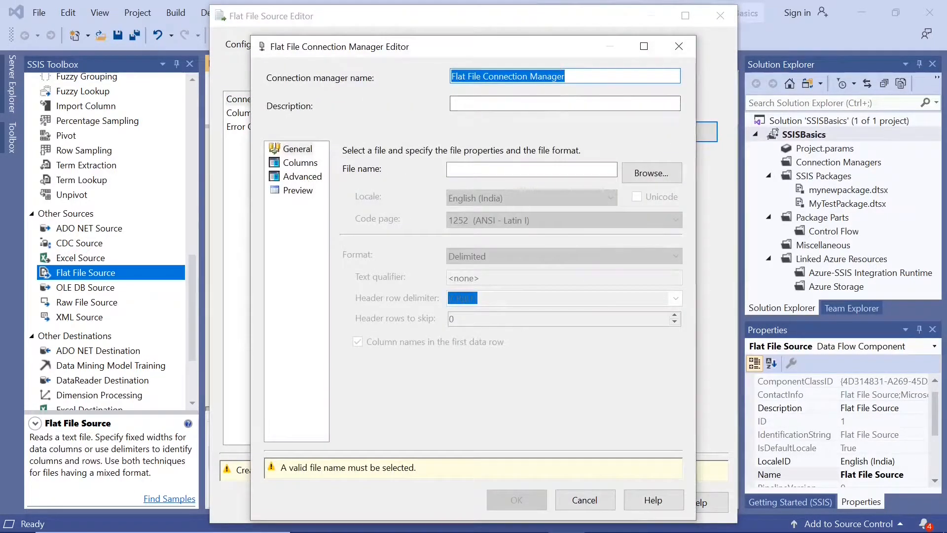
left_click(656, 176)
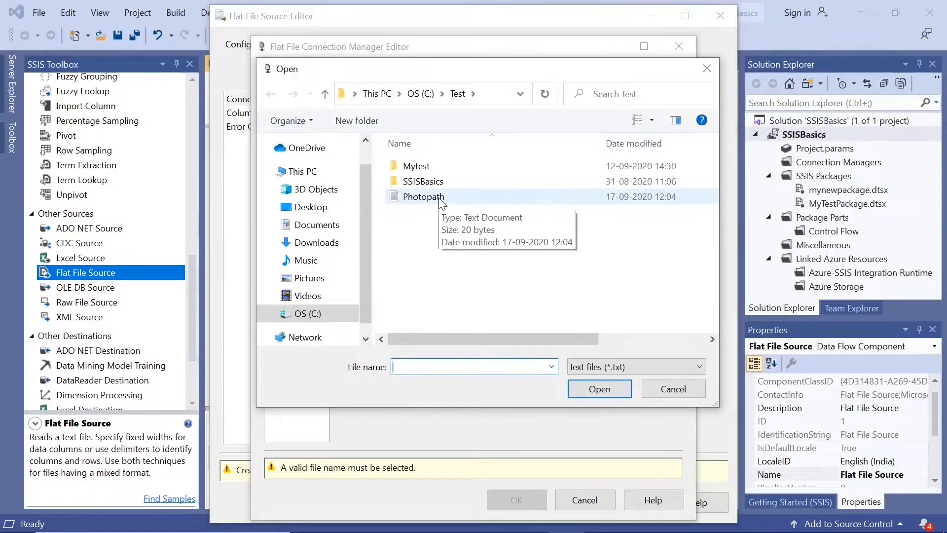
double_click(440, 197)
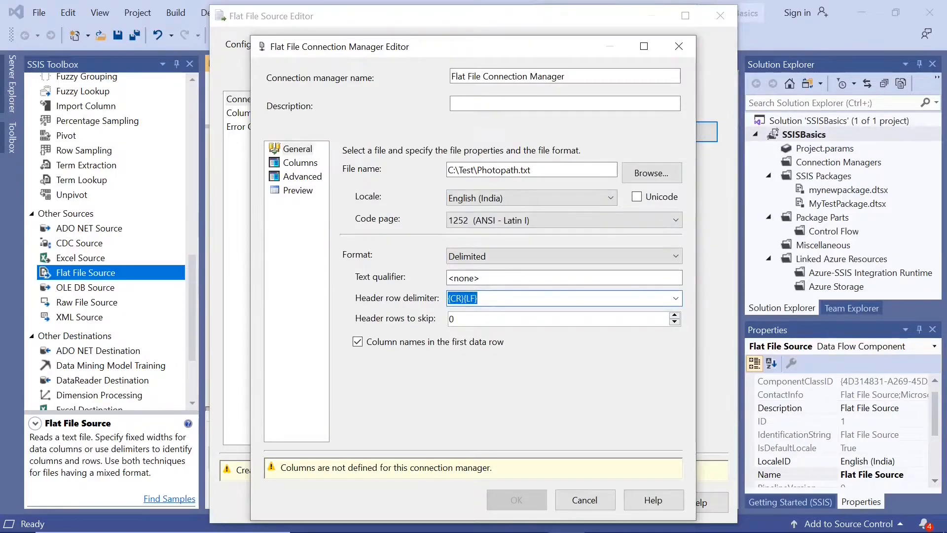
- Turn off column names in the first data row and check the contents of the Photopath text file in the Test folder
key("Tab")
left_click(358, 342)
mouse_move(379, 524)
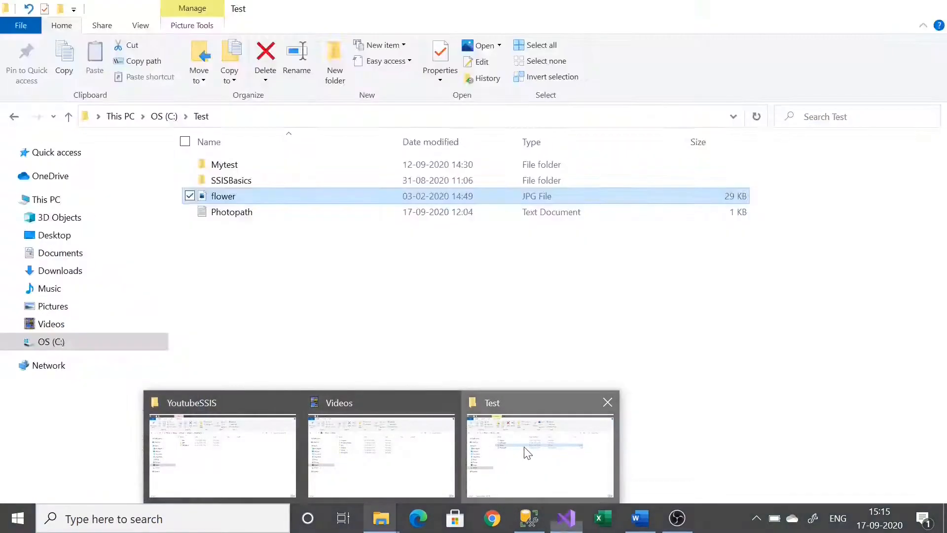
left_click(537, 444)
double_click(228, 214)
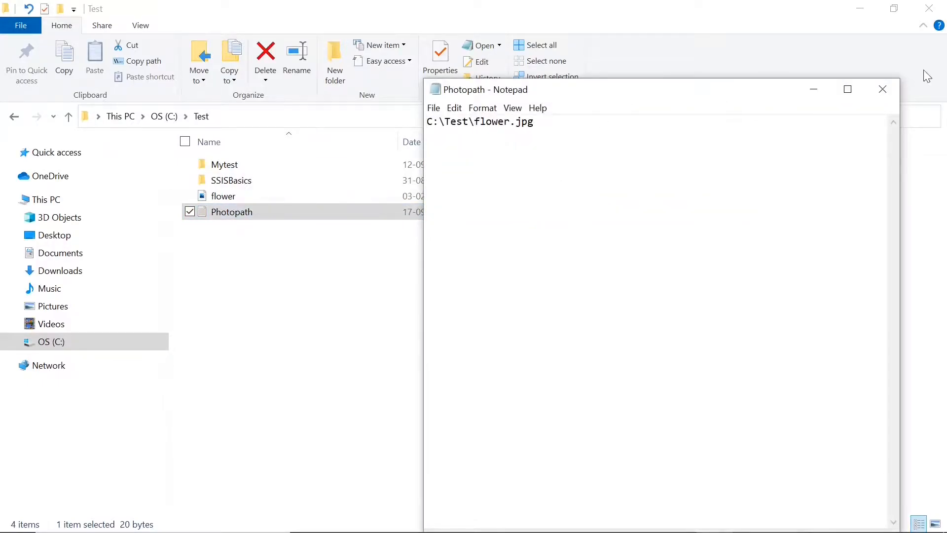
left_click(882, 89)
left_click(864, 9)
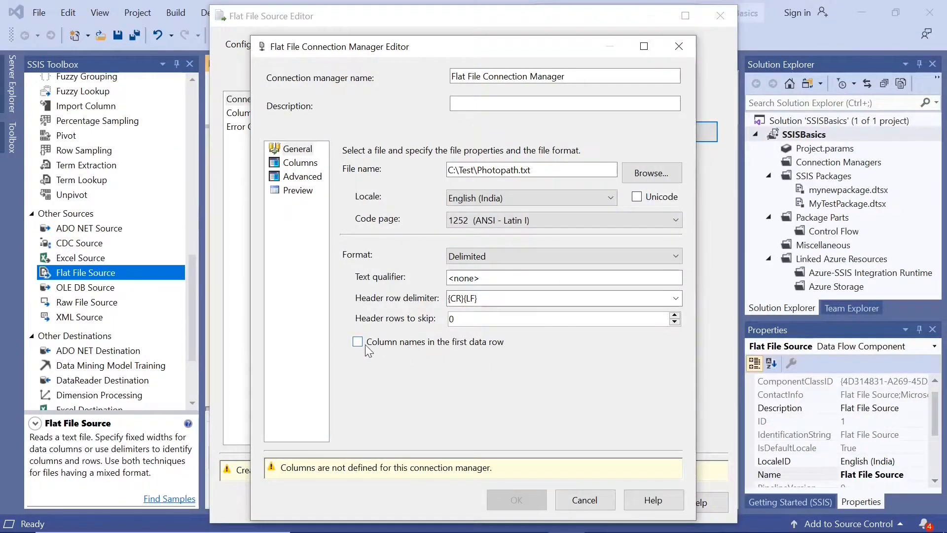
- Review the connection manager's columns, advanced properties and preview, accept it, and confirm the Flat File Source with Column 0 as output
left_click(306, 165)
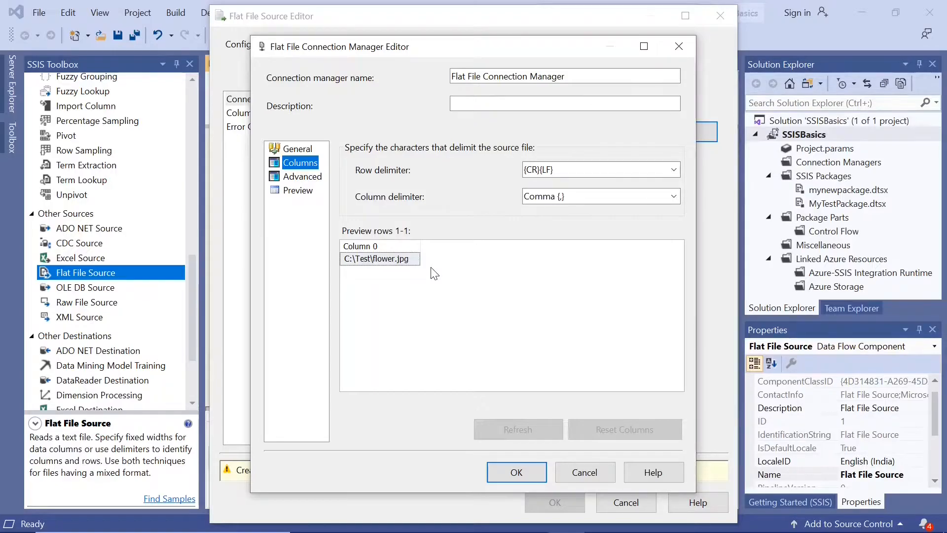
left_click(306, 180)
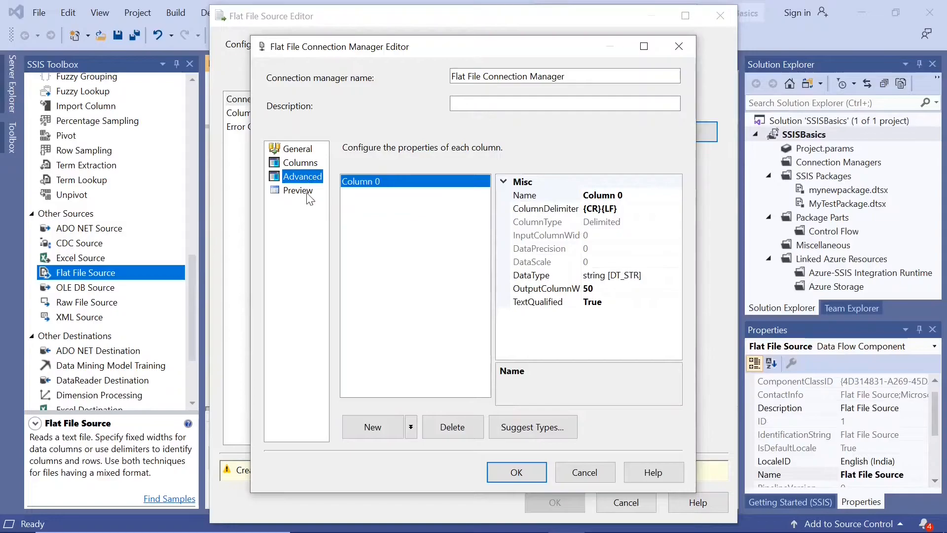
left_click(309, 198)
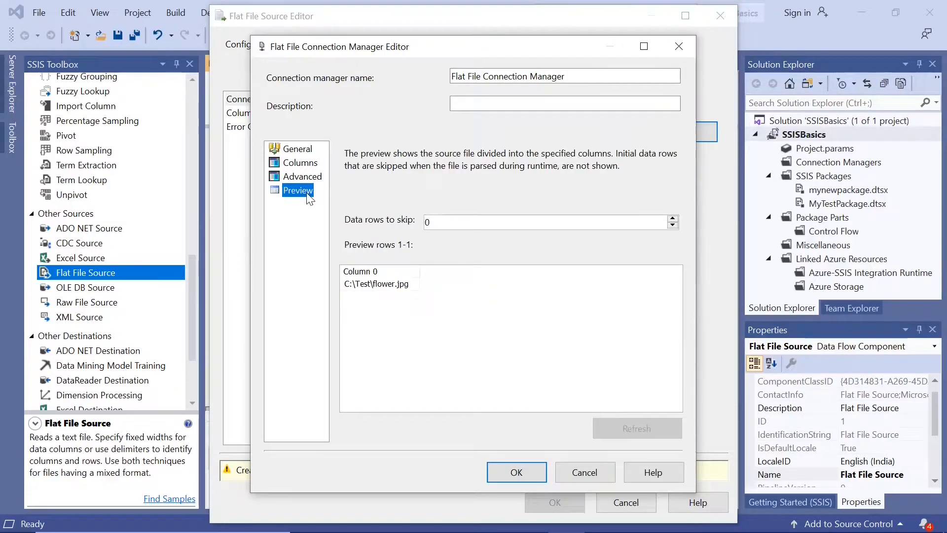
left_click(303, 152)
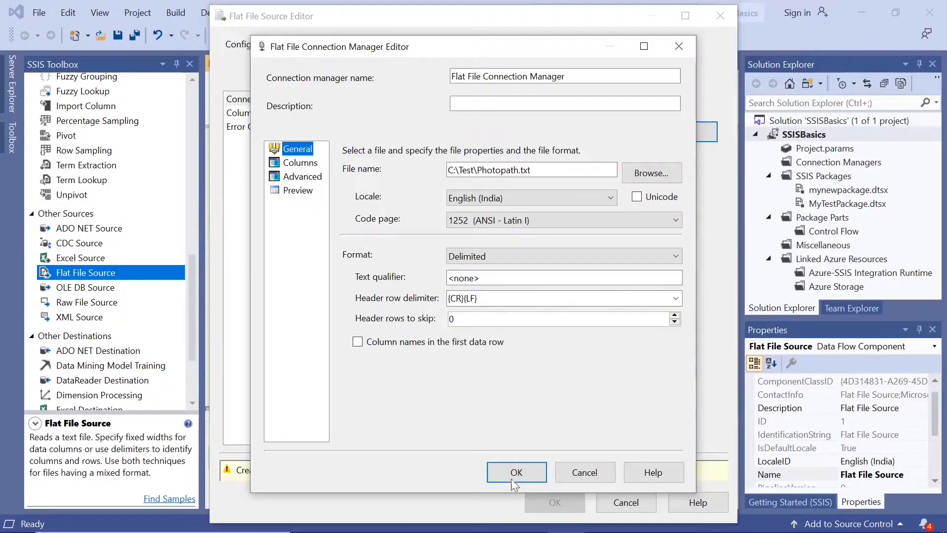
left_click(511, 469)
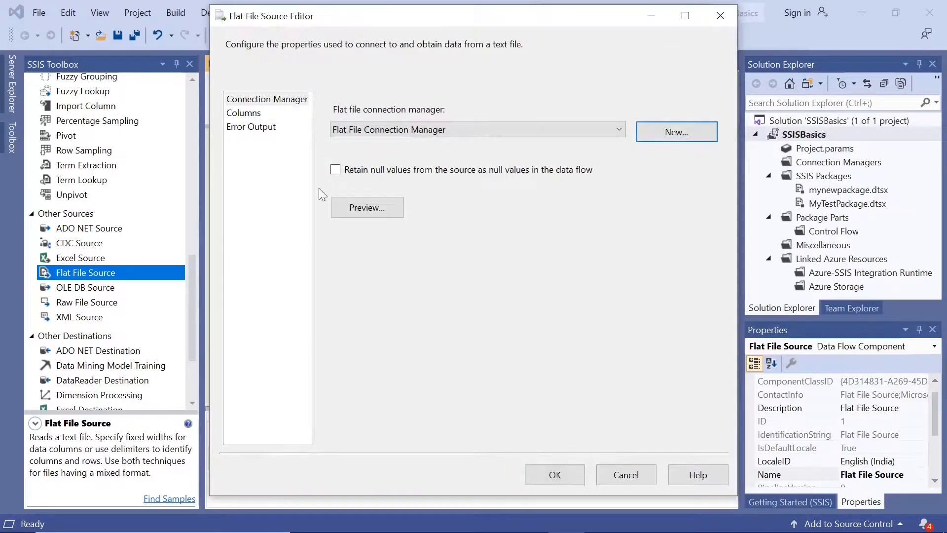
left_click(252, 116)
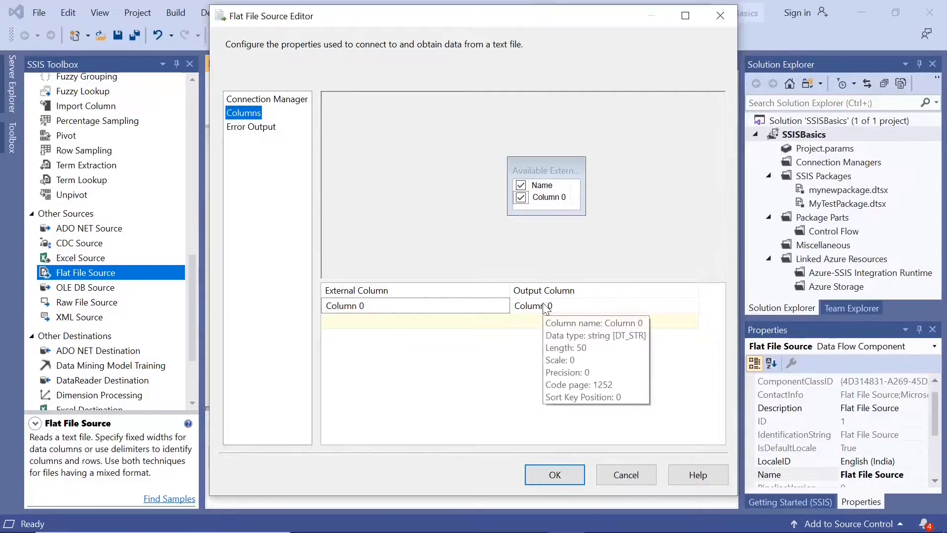
left_click(546, 473)
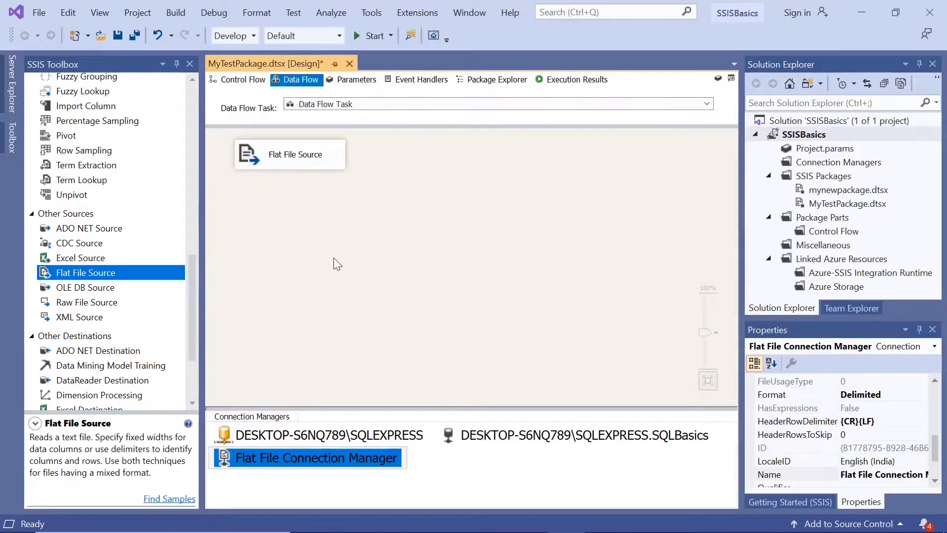
- Add an Import Column transformation below the Flat File Source and connect the source's output to it
left_click_drag(191, 303, 195, 264)
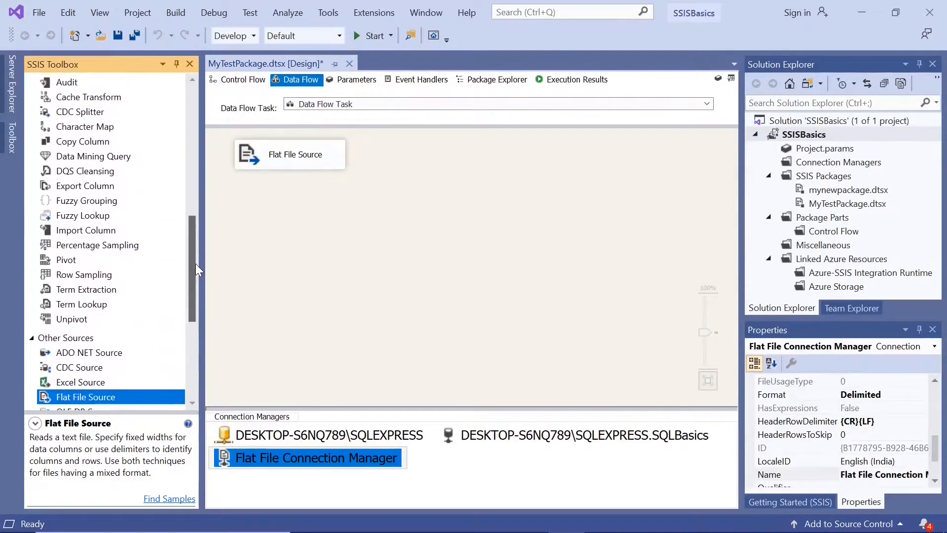
left_click(99, 231)
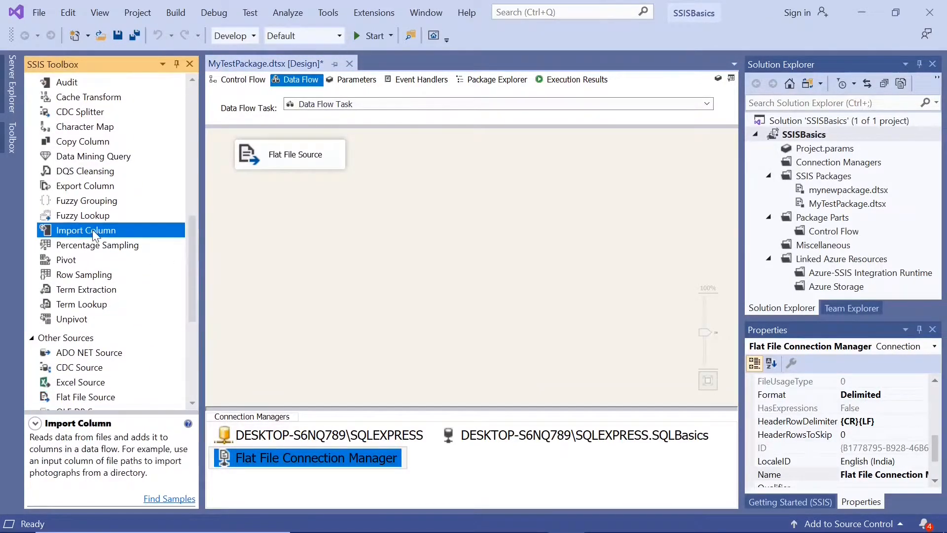
left_click_drag(94, 232, 294, 218)
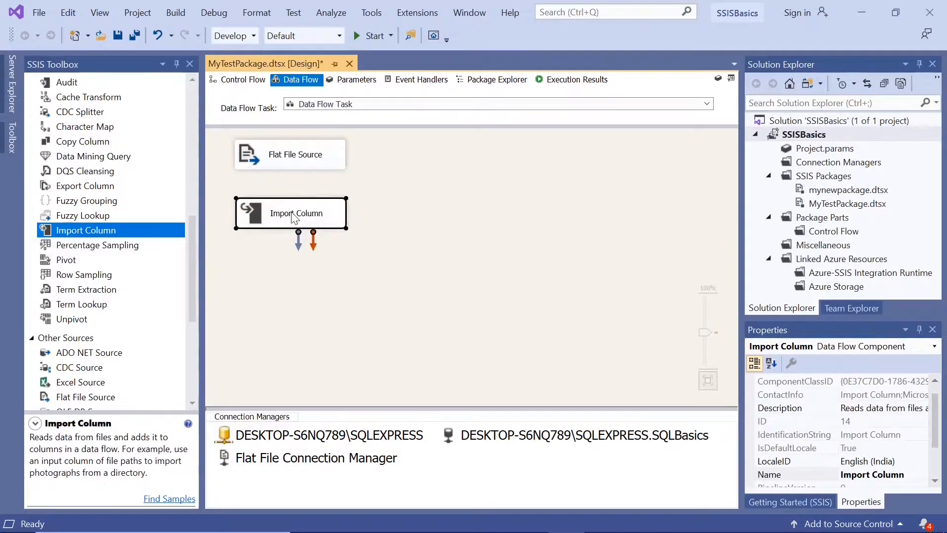
left_click(294, 163)
left_click_drag(298, 182, 293, 218)
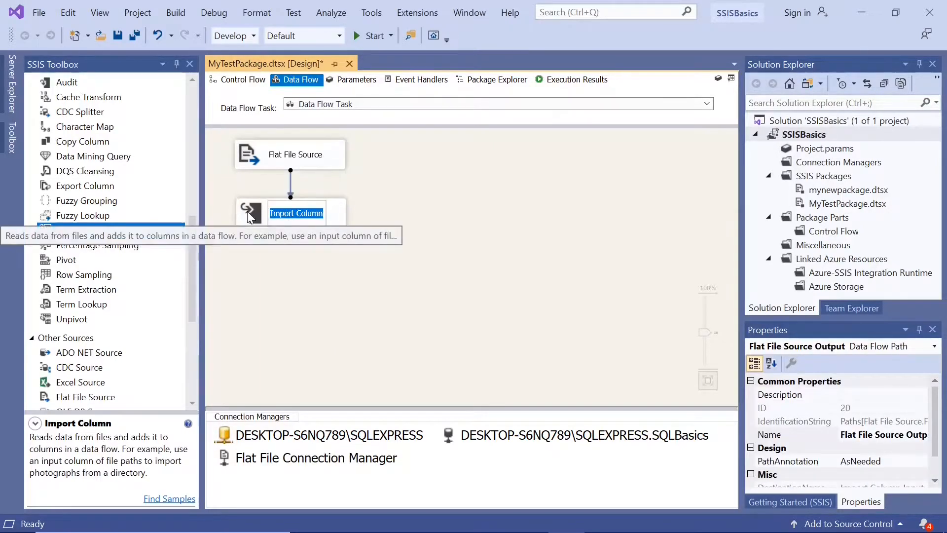
- Open the Import Column transformation's advanced editor and select Column 0 as its input column
left_click(249, 217)
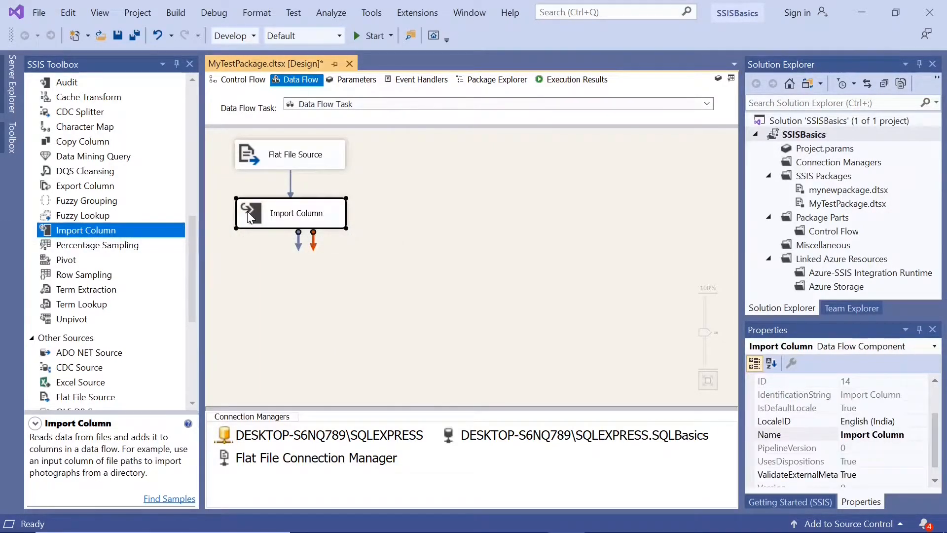
double_click(250, 217)
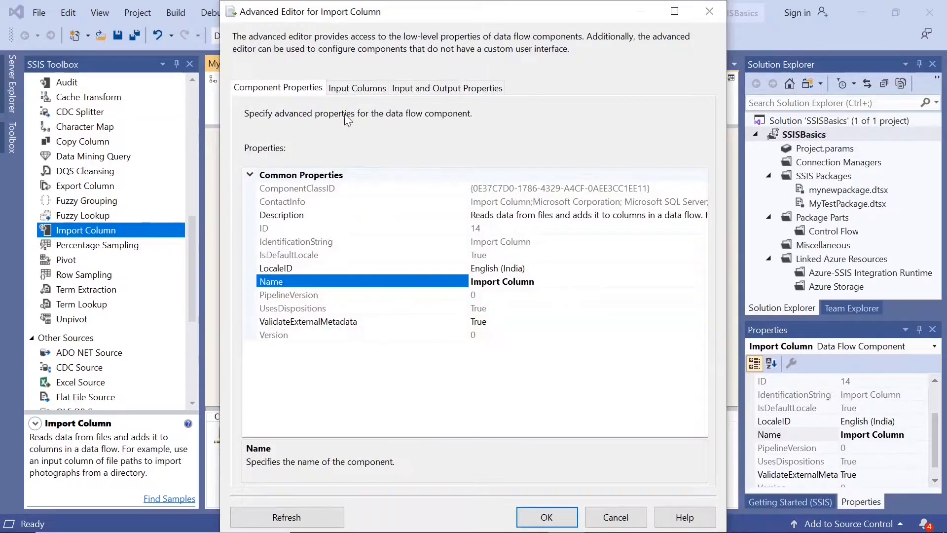
left_click(359, 90)
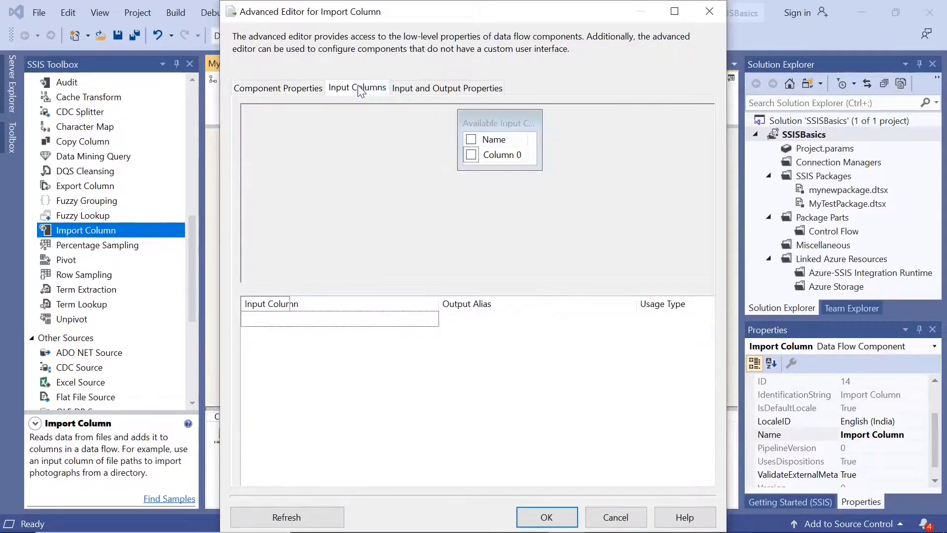
left_click(471, 155)
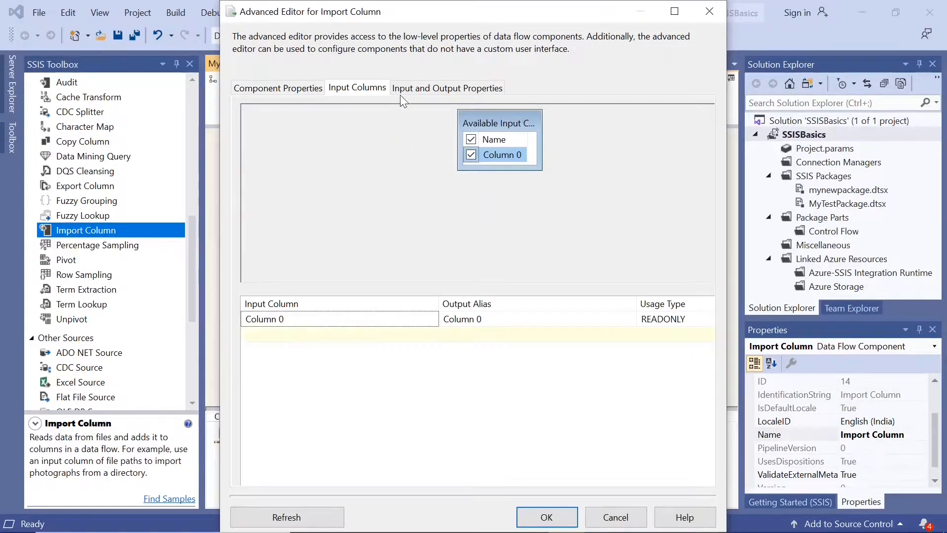
- Examine the common and custom properties of input Column 0 in the Import Column's input and output properties
left_click(443, 92)
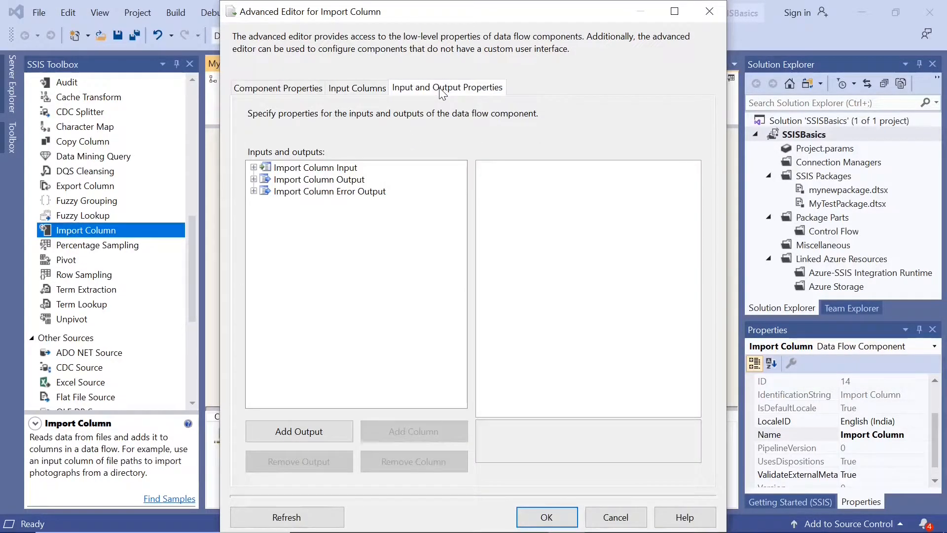
left_click(253, 168)
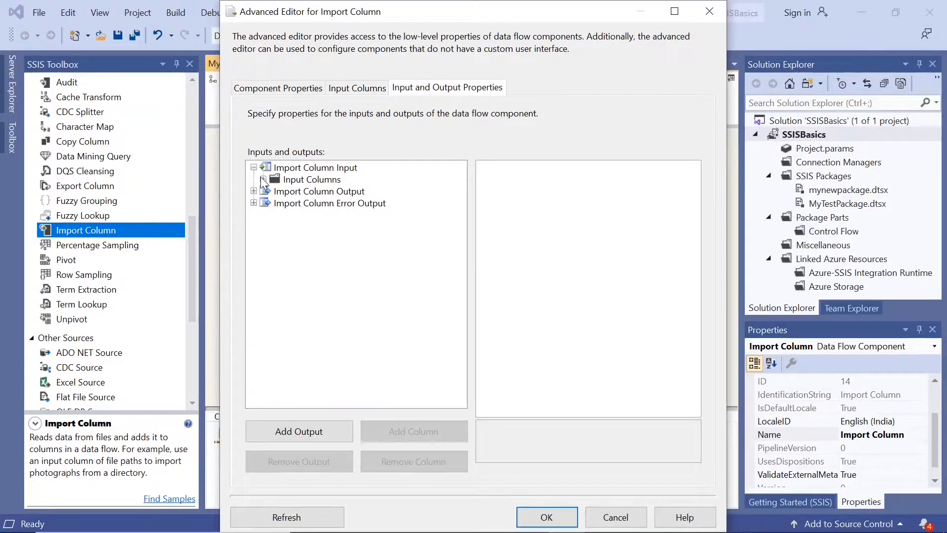
left_click(261, 178)
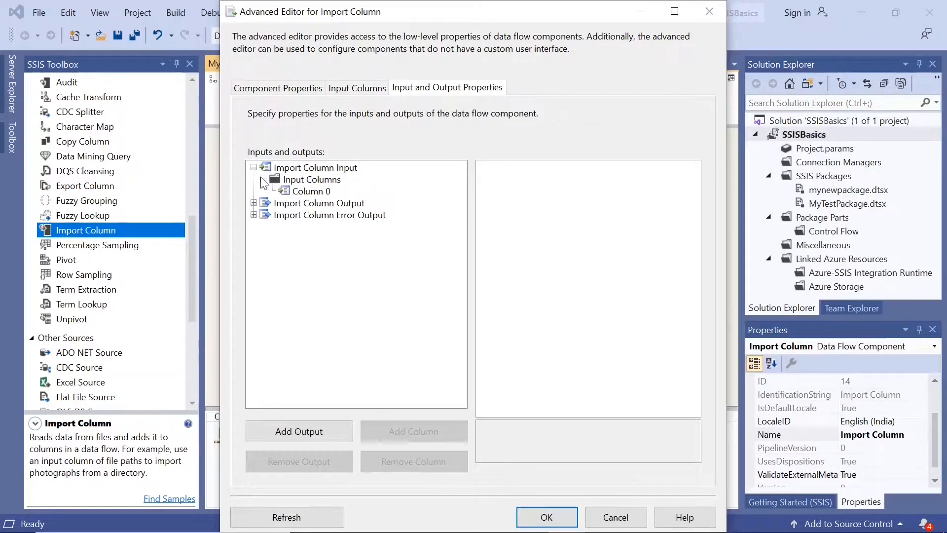
left_click(288, 192)
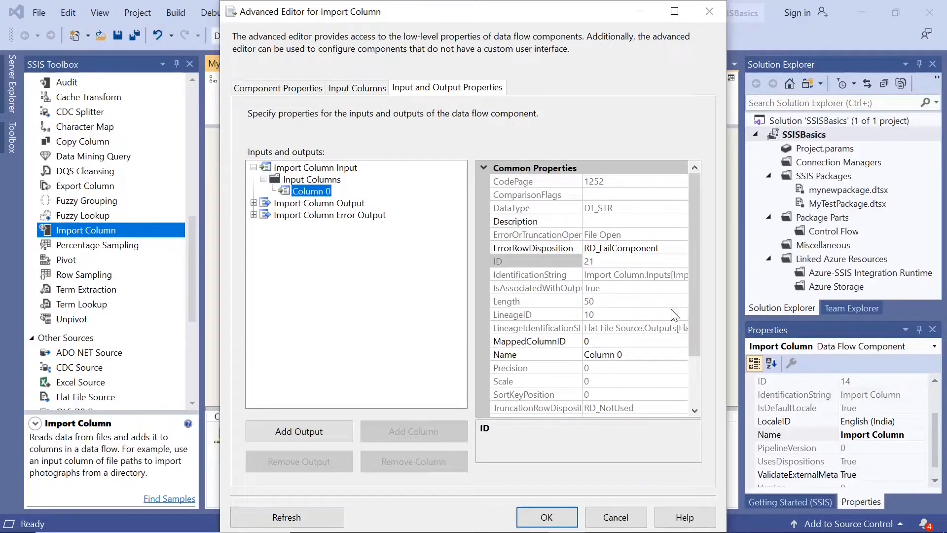
left_click_drag(691, 332, 700, 392)
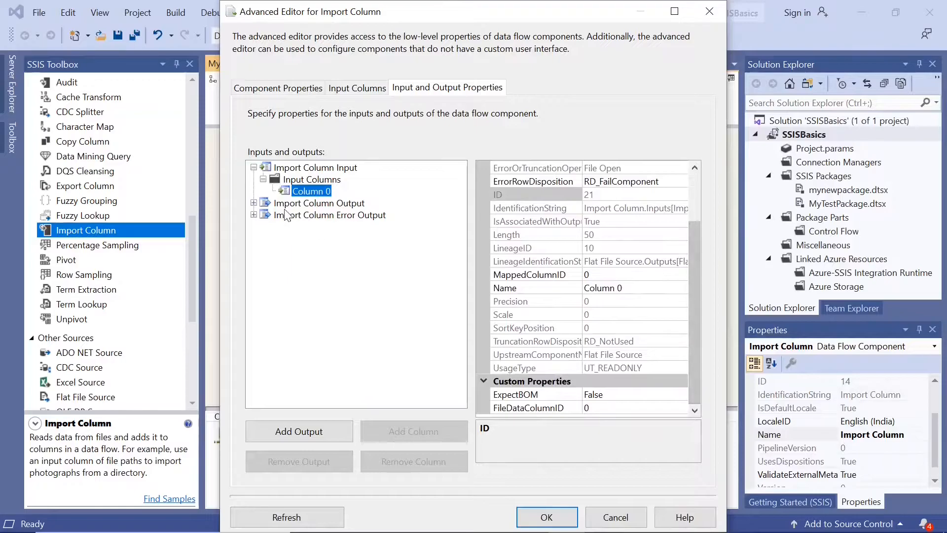
- Add an output column named Photo to the Import Column Output
left_click(253, 203)
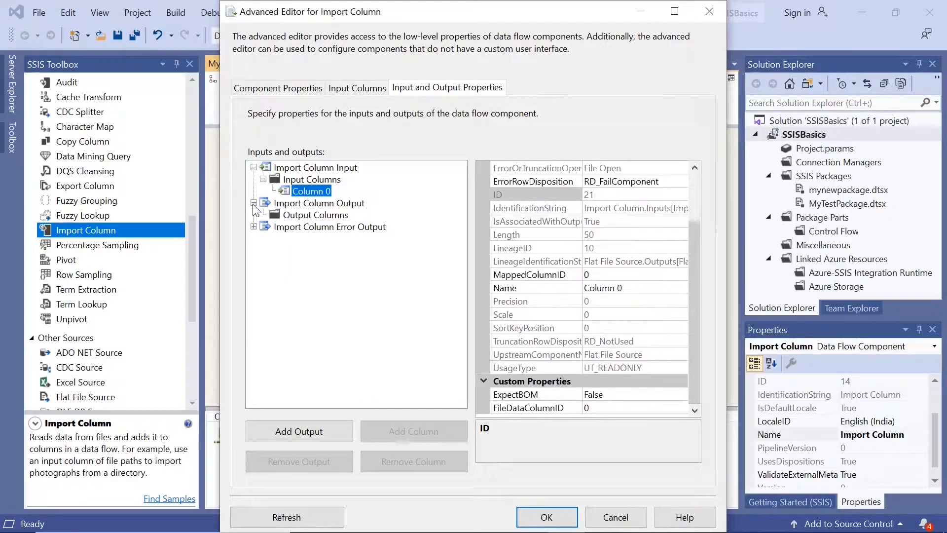
left_click(278, 219)
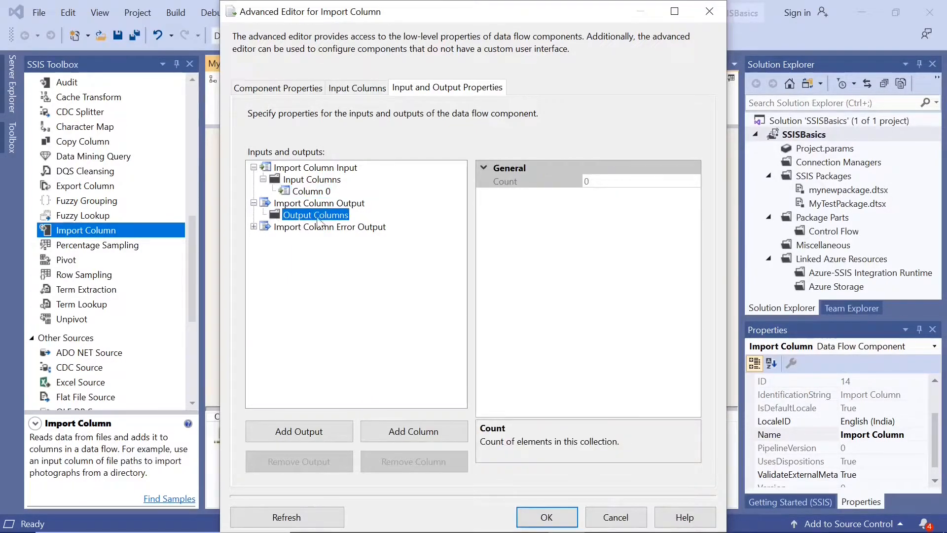
left_click(415, 434)
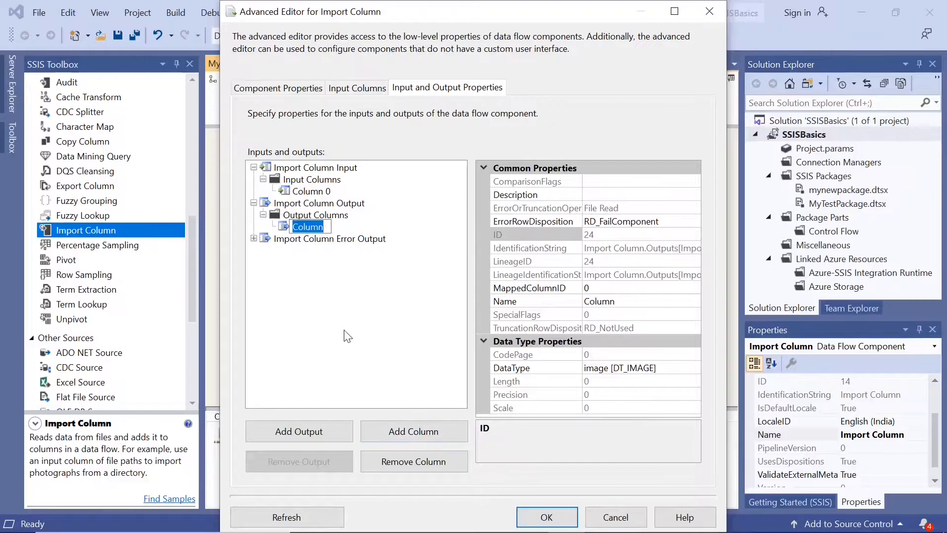
type("Ph")
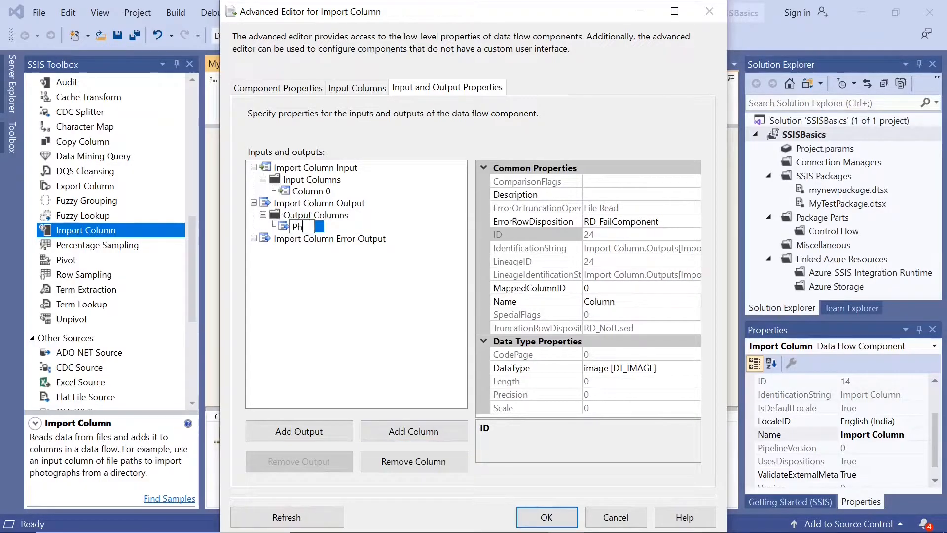
type("oto")
key("Return")
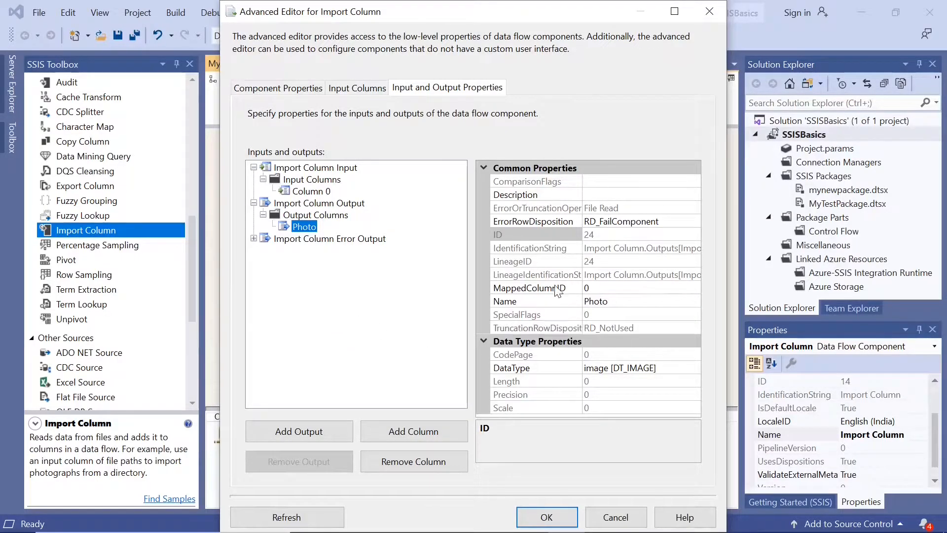
- Check the Photo column's LineageID, set input Column 0's FileDataColumnID to 24, and accept the advanced editor
left_click(598, 259)
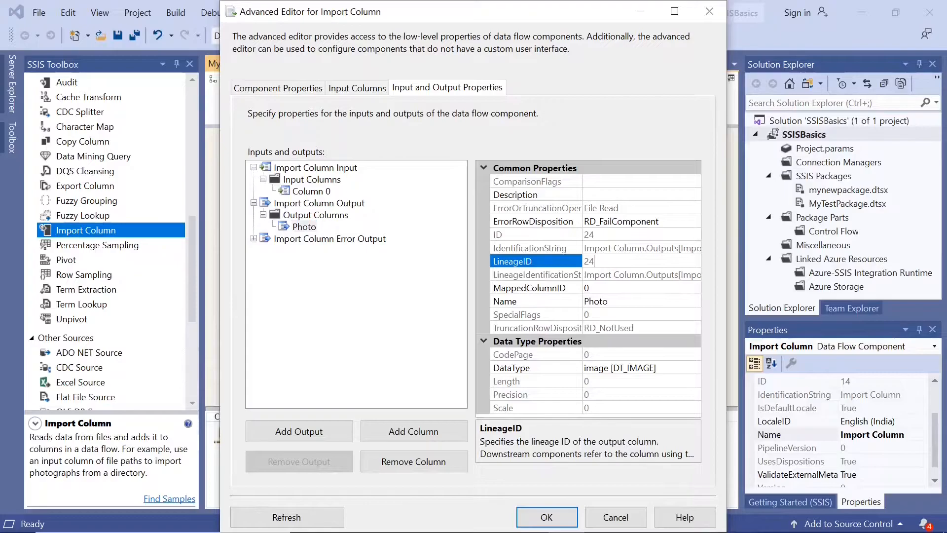
left_click_drag(597, 261, 581, 262)
left_click(313, 192)
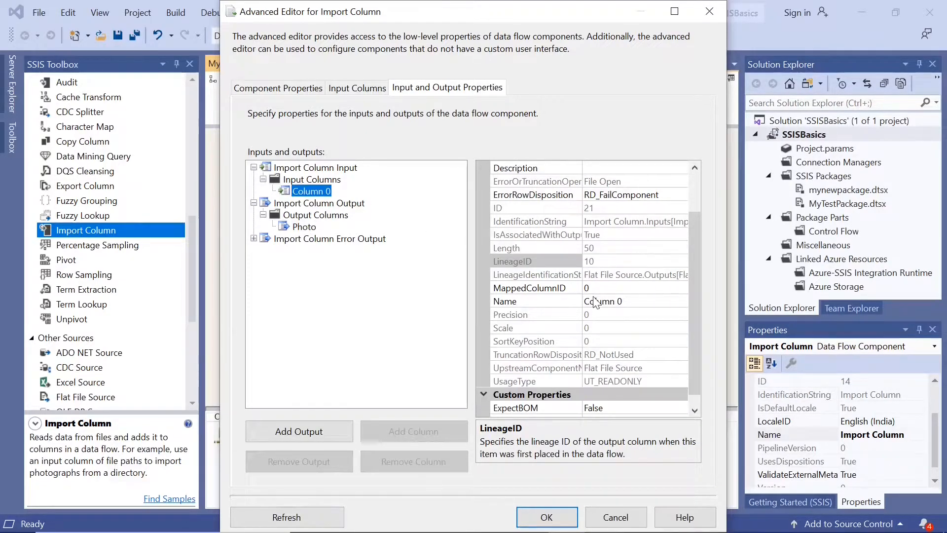
left_click_drag(692, 336, 694, 385)
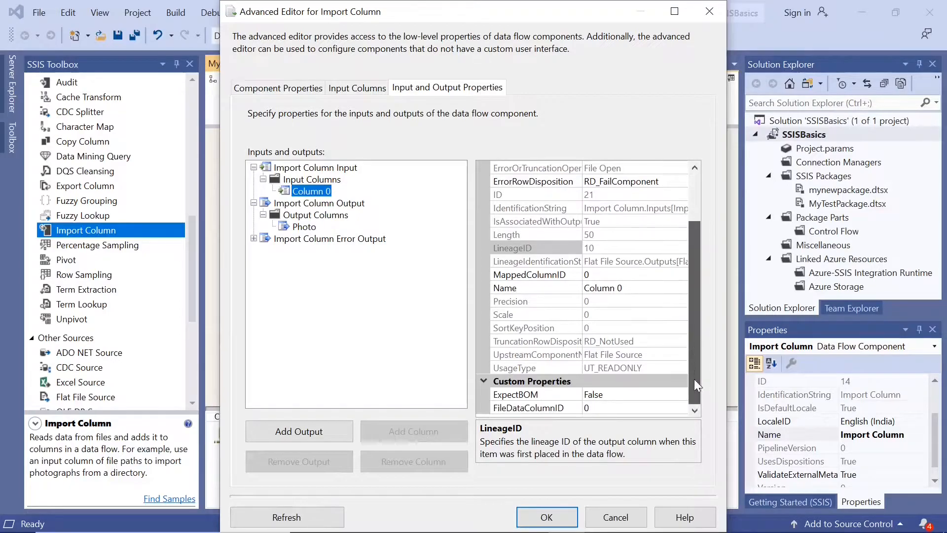
left_click(500, 410)
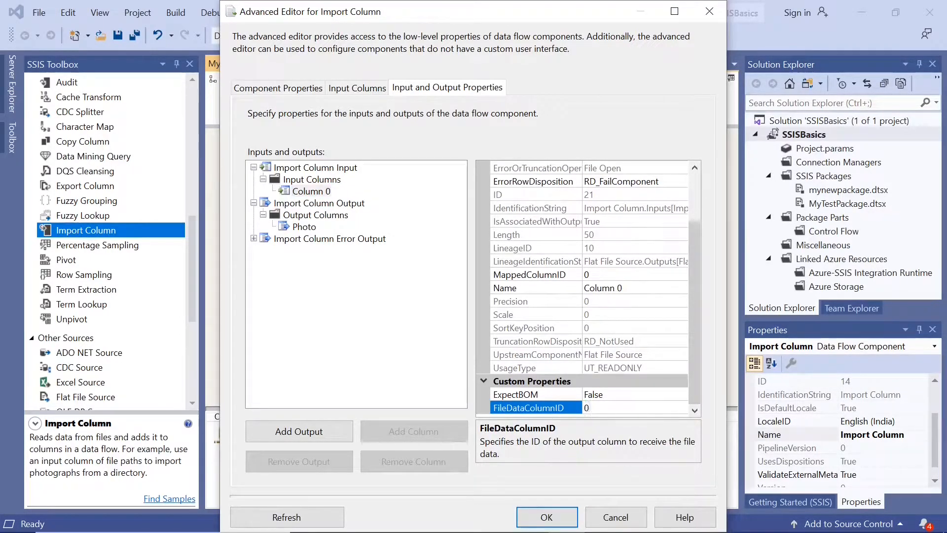
type("24")
left_click(544, 518)
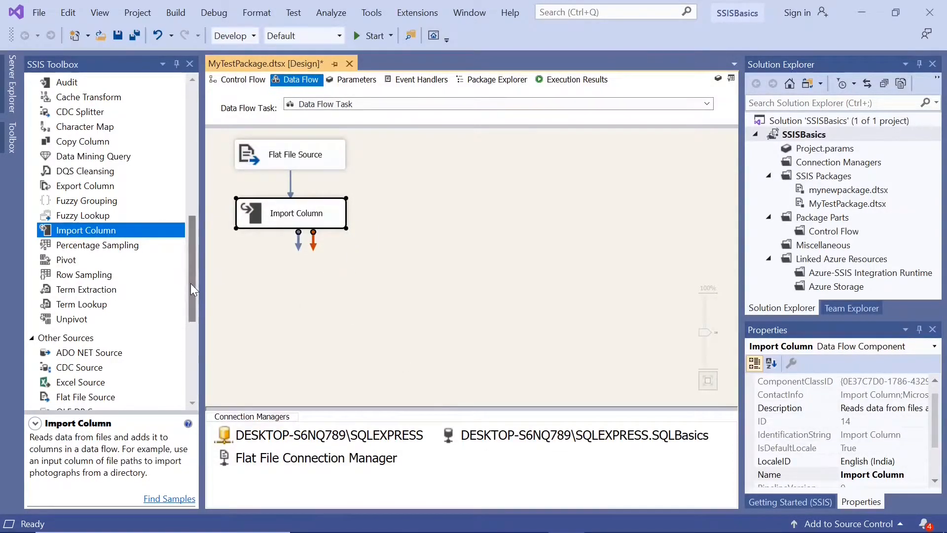
- Add an OLE DB Destination below the Import Column transformation and connect the transformation's regular output to it
left_click_drag(190, 283, 197, 360)
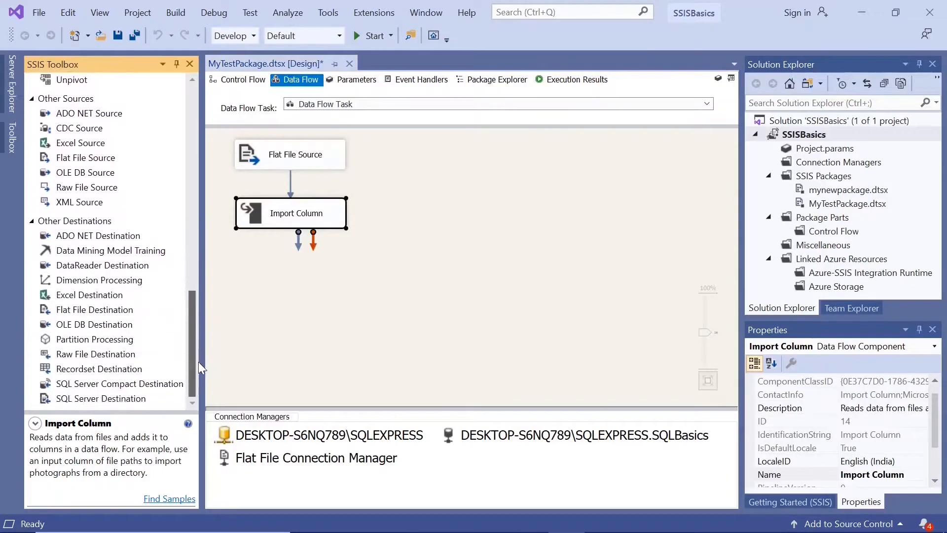
left_click(119, 326)
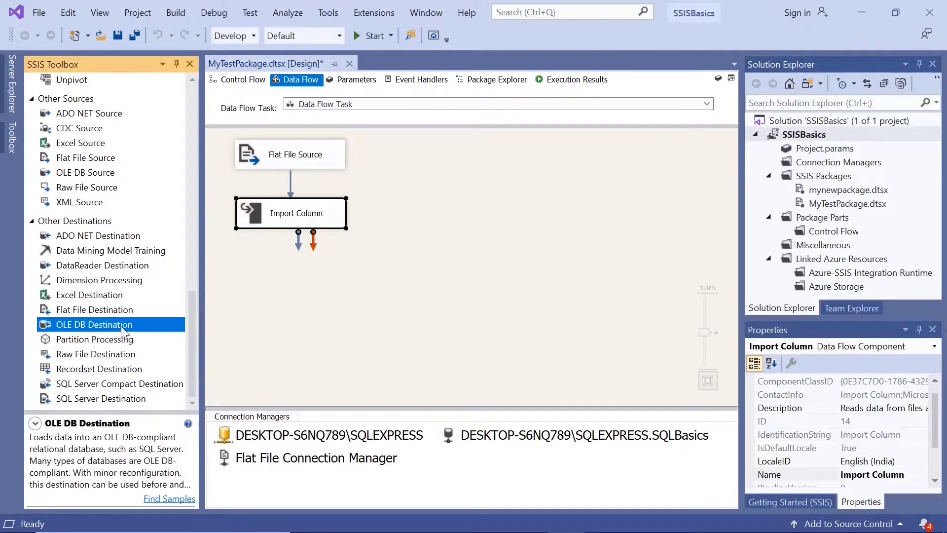
left_click_drag(111, 324, 274, 284)
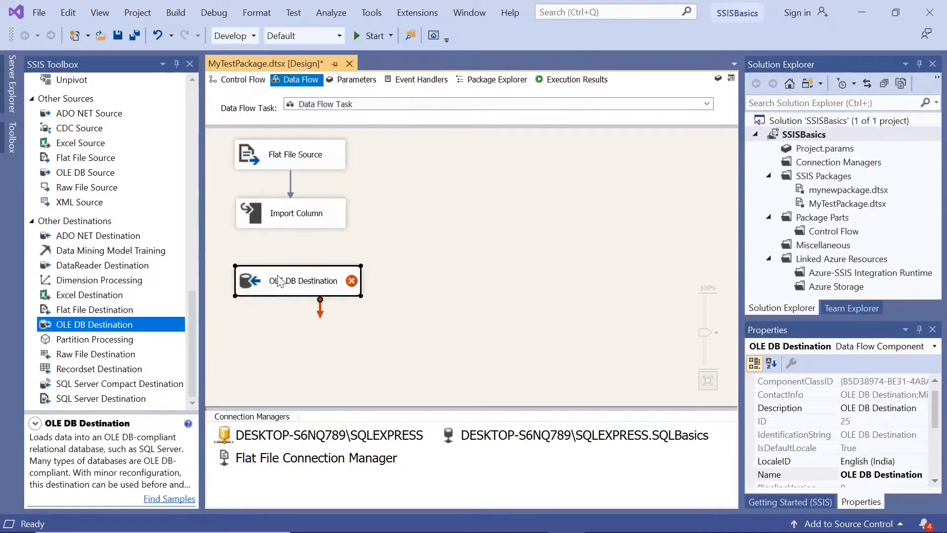
left_click(282, 219)
left_click_drag(300, 244, 300, 274)
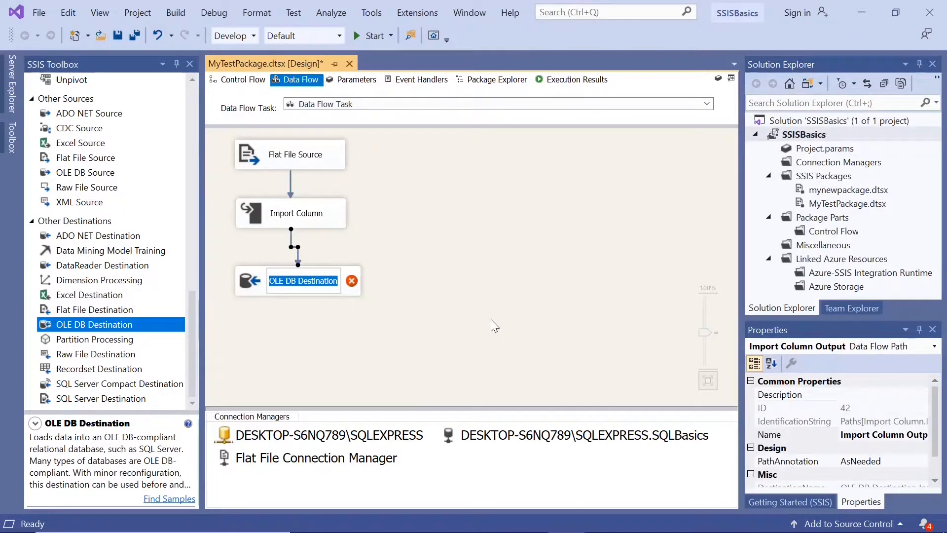
- Rename the OLE DB Destination as Test1 and align it beneath the Import Column transformation
type("Te")
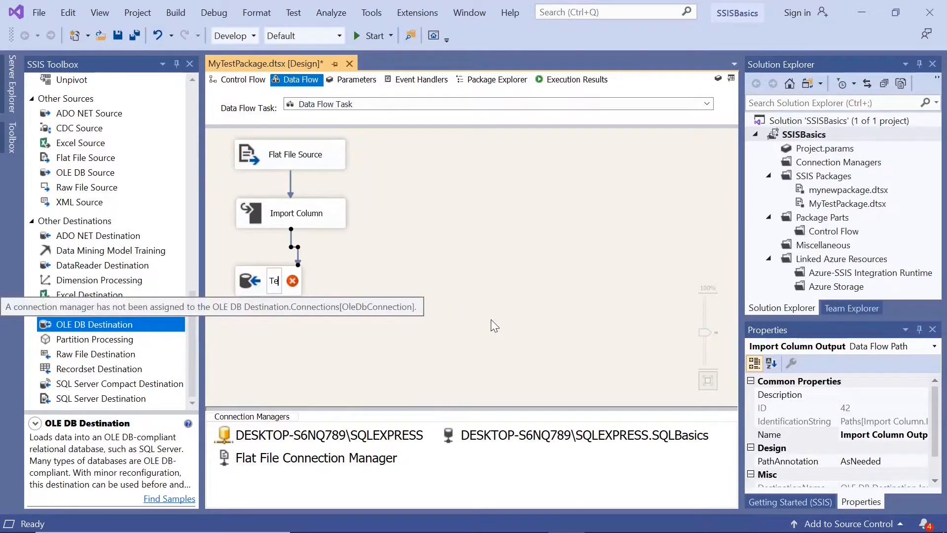
type("st1")
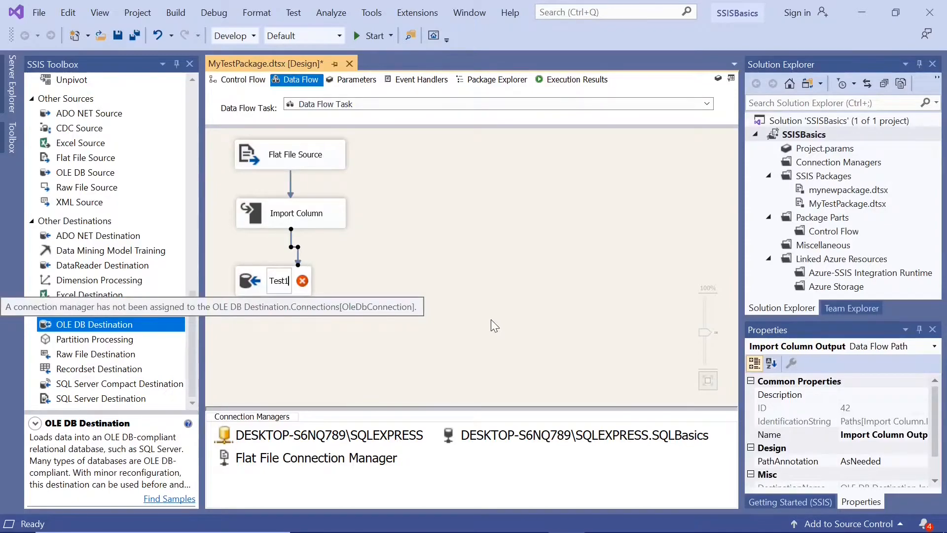
left_click(491, 319)
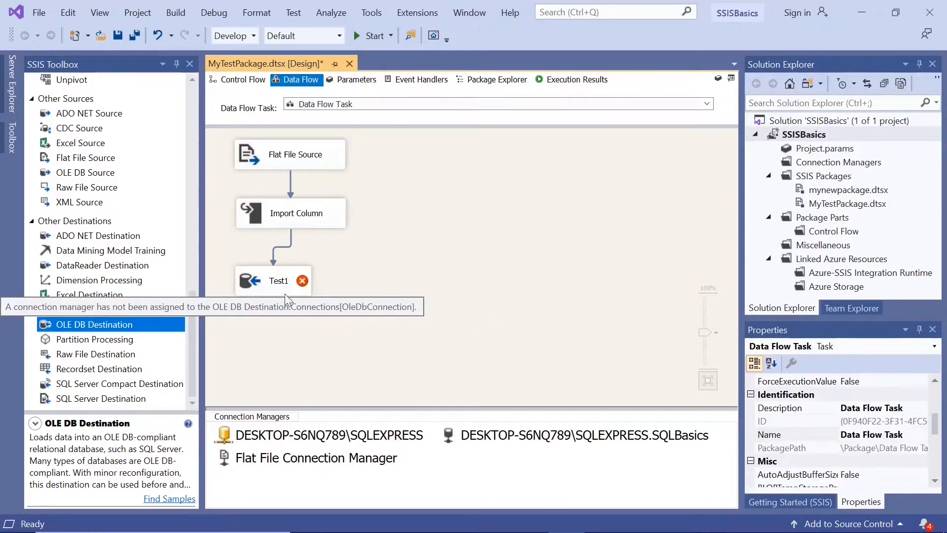
left_click_drag(268, 283, 281, 283)
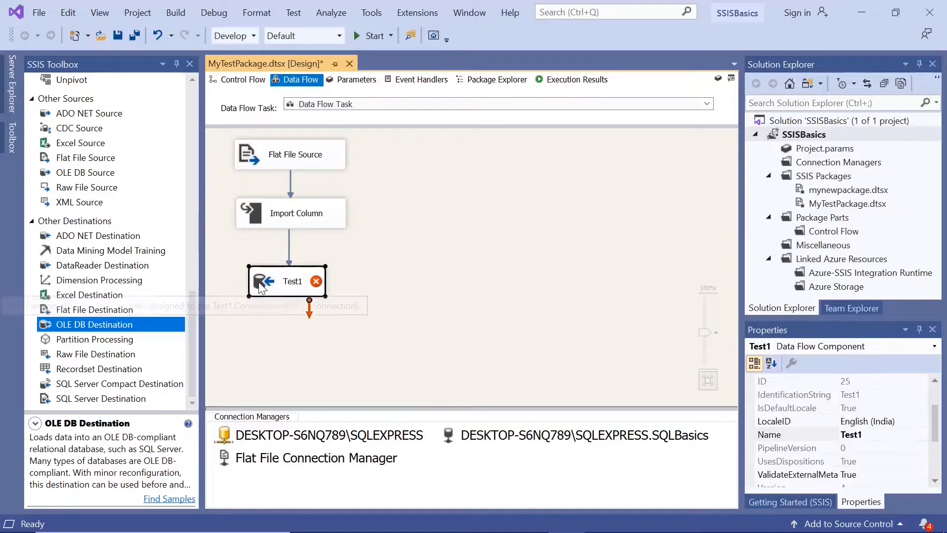
- Open the Test1 destination's editor, enlarge it, and select [dbo].[Test1] as the destination table
double_click(259, 282)
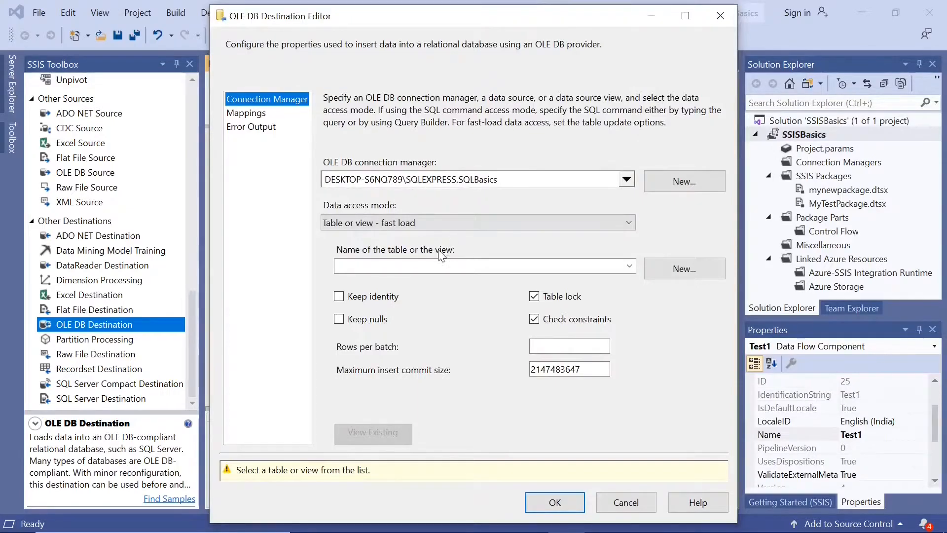
left_click(630, 268)
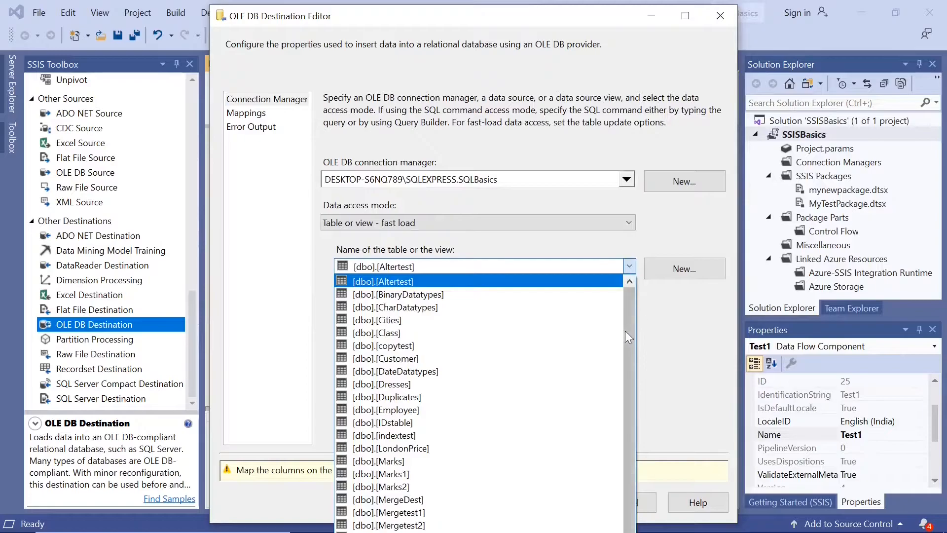
left_click(685, 19)
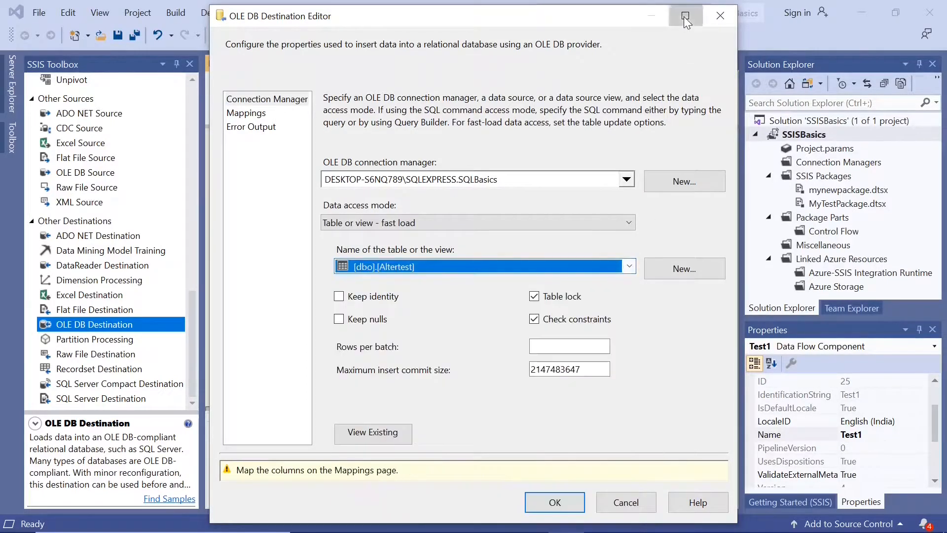
left_click(685, 20)
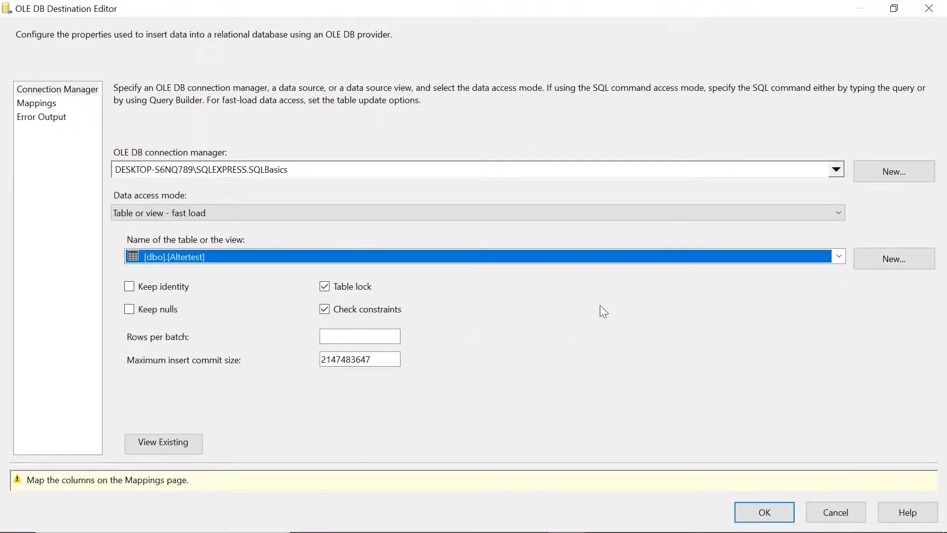
left_click(839, 257)
left_click_drag(839, 253, 844, 359)
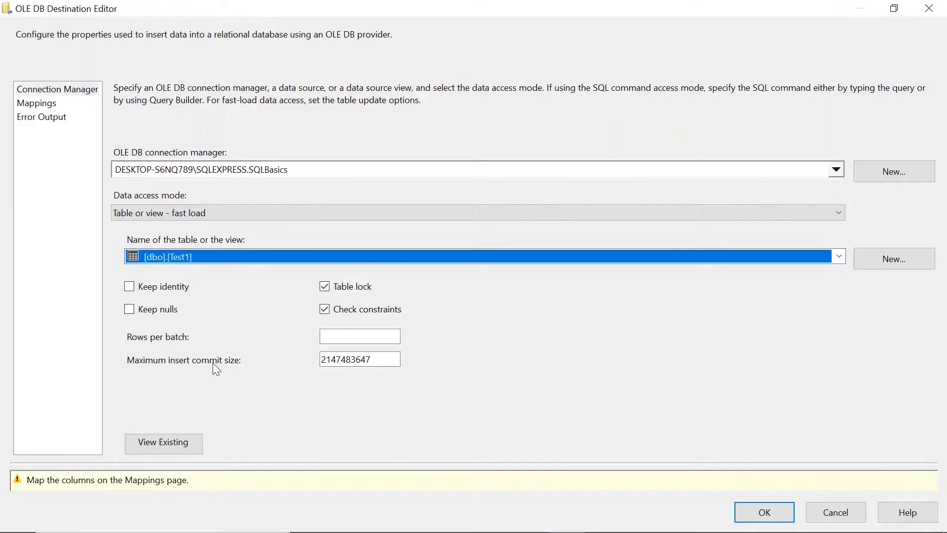
- Map input Column 0 to the Photopath destination column and accept the destination settings
left_click(51, 105)
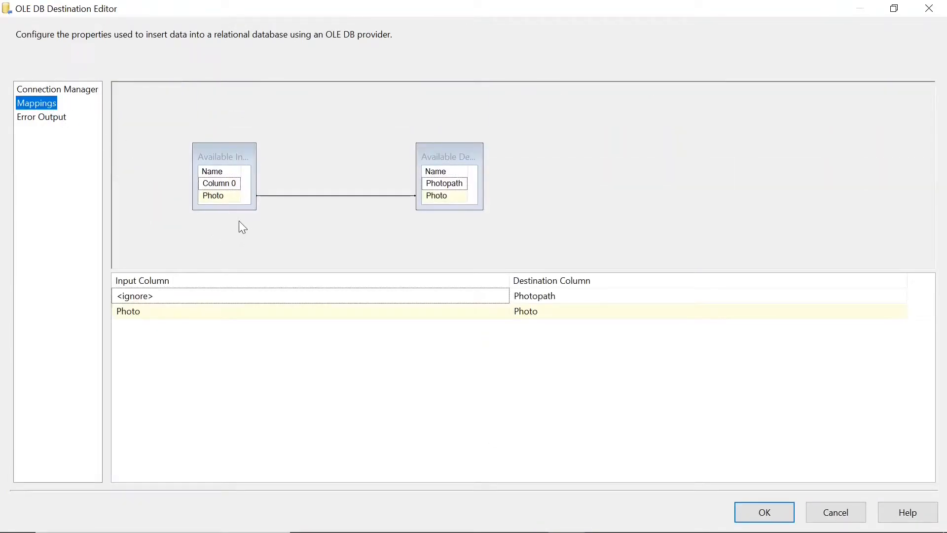
left_click(230, 183)
left_click_drag(232, 190, 450, 185)
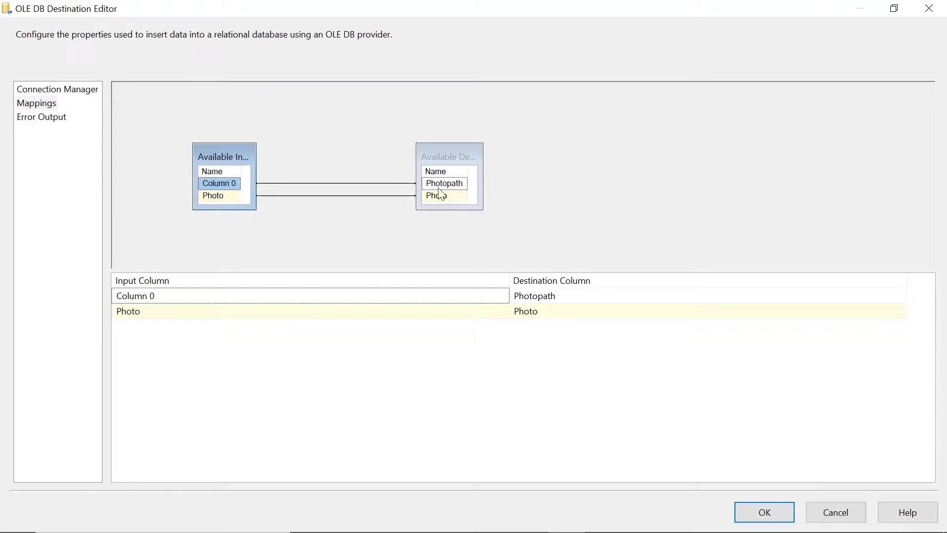
left_click(765, 517)
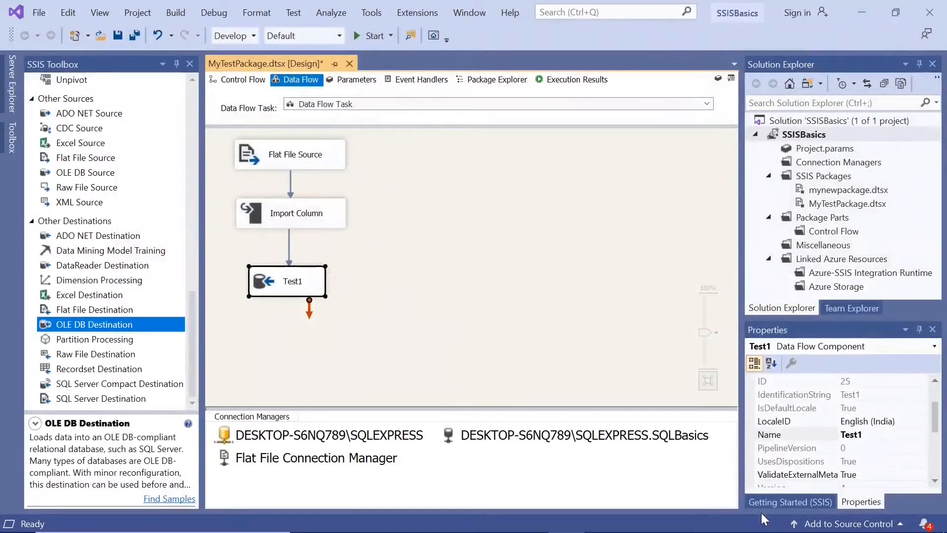
left_click(504, 295)
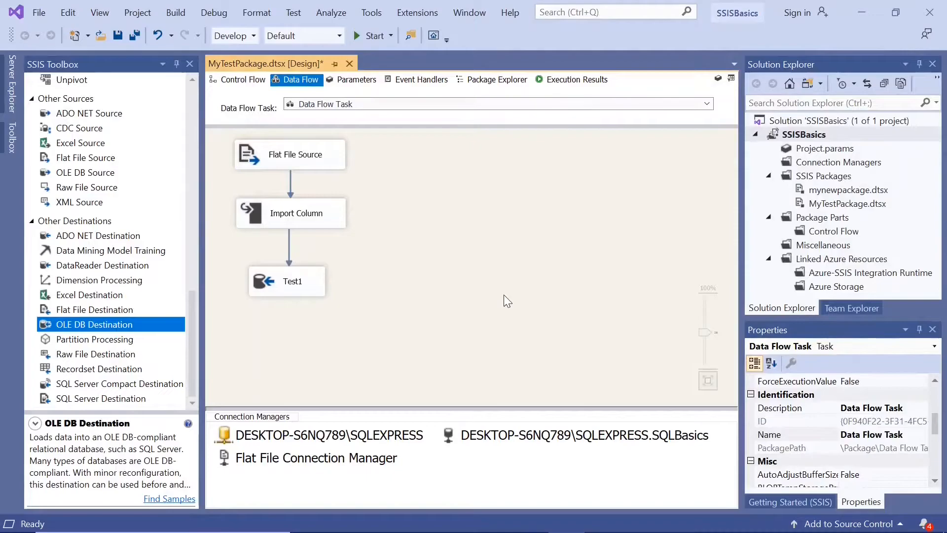
- Save the package, run it, and check the execution status of the data flow down to the Test1 destination
left_click(119, 37)
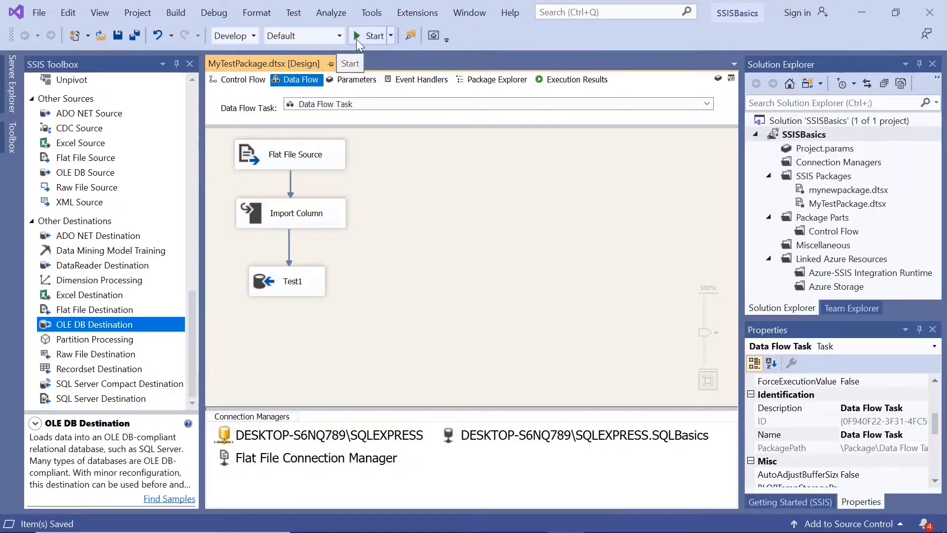
left_click(356, 39)
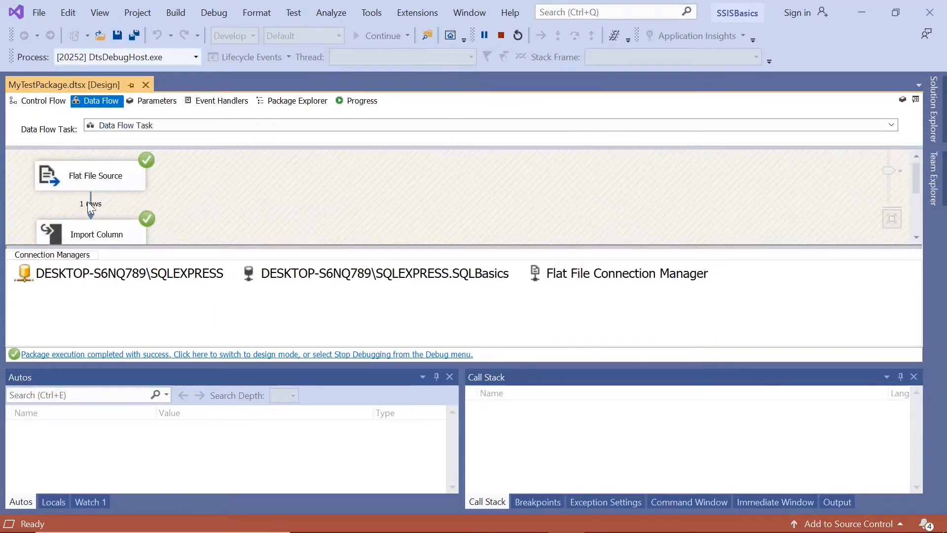
left_click(916, 237)
left_click(917, 238)
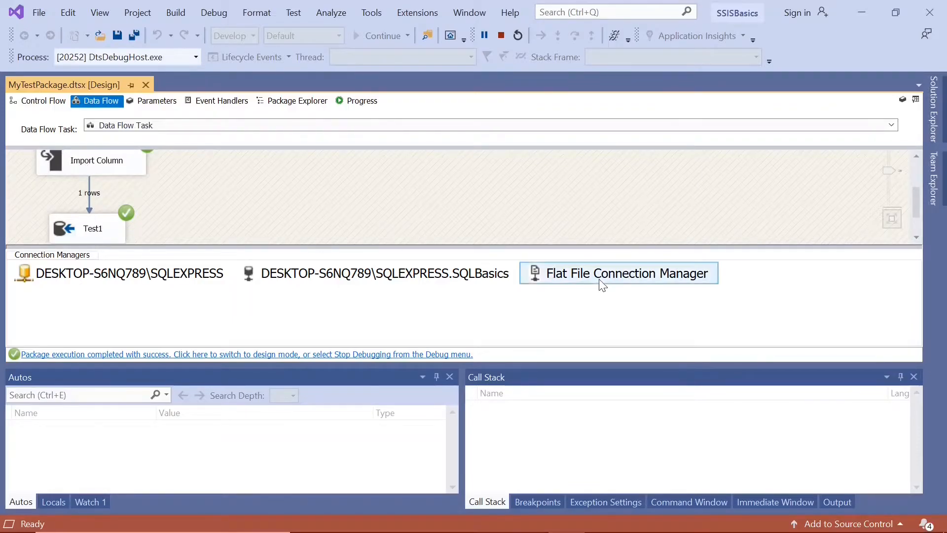
- Return the finished package run to design mode and close the Output window
left_click(916, 237)
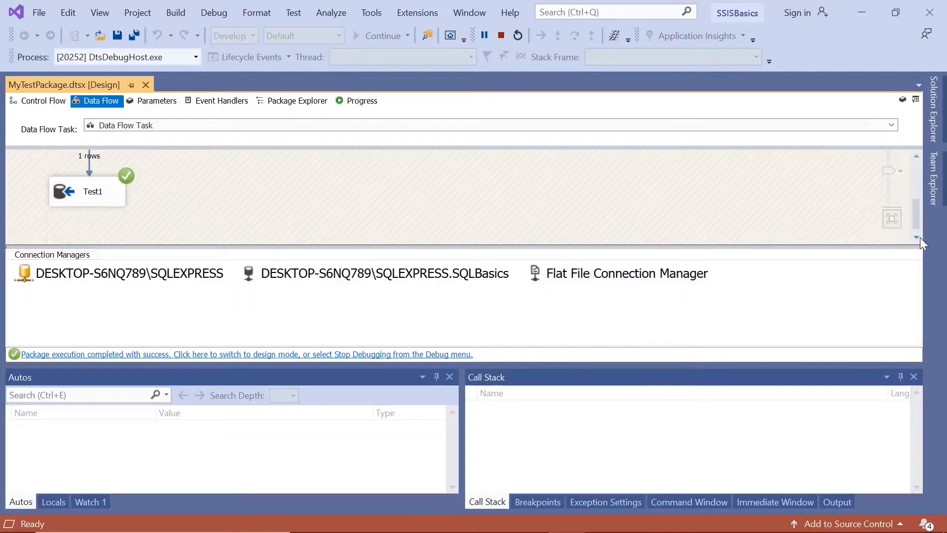
left_click(305, 354)
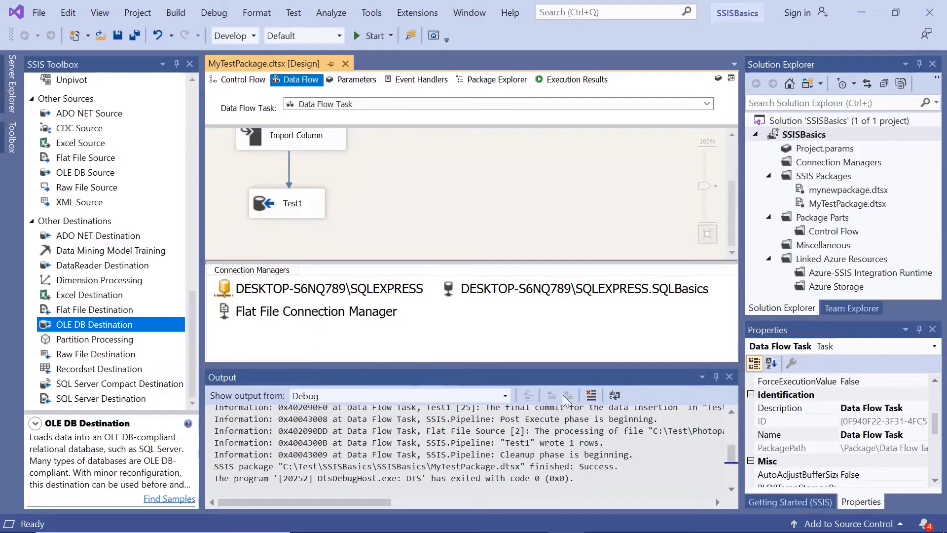
left_click(730, 377)
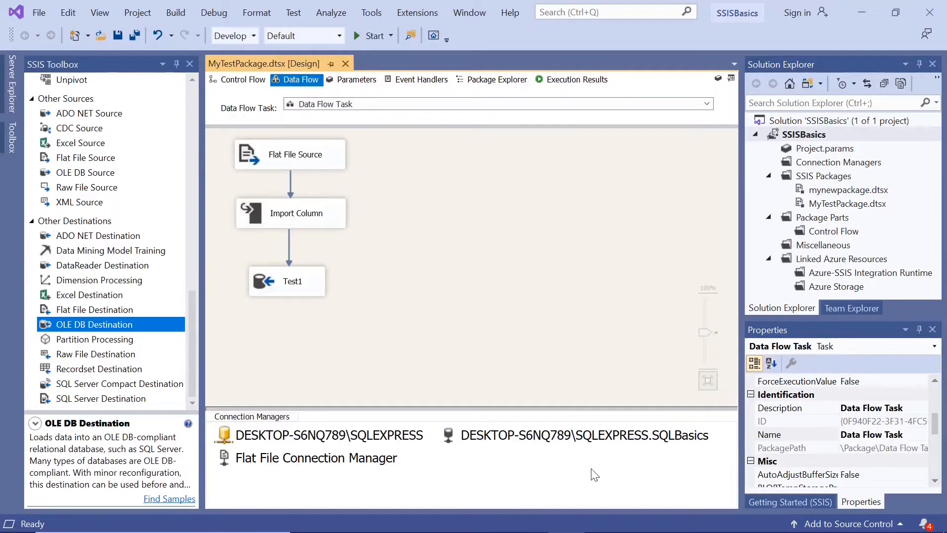
- Switch to SQL Server Management Studio and run the Select query on [SQLBasics].[dbo].[Test1] to check the imported Photopath value
left_click(527, 521)
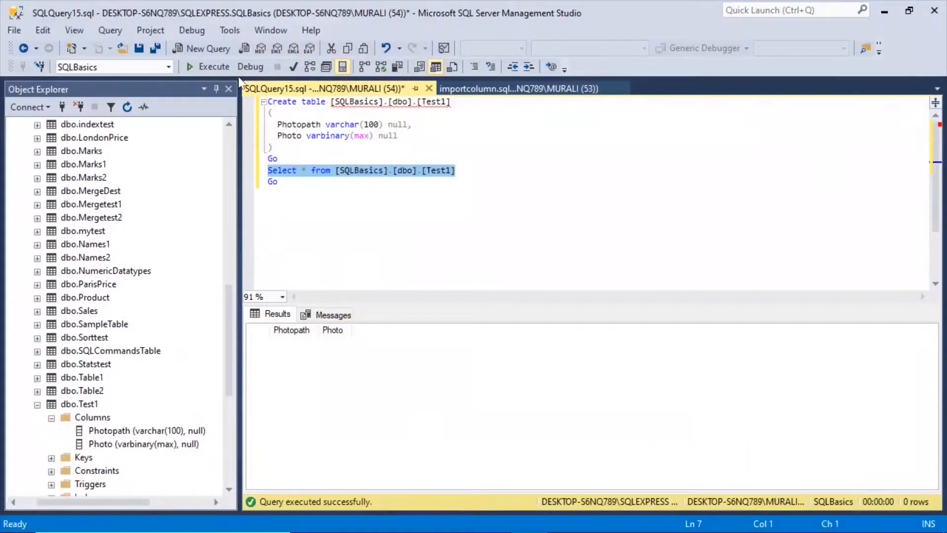
left_click(211, 66)
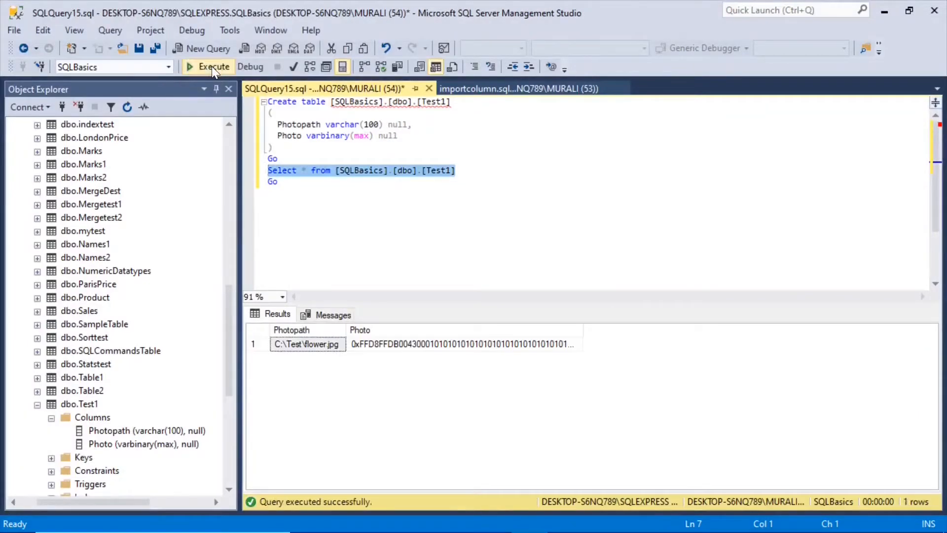
left_click(302, 347)
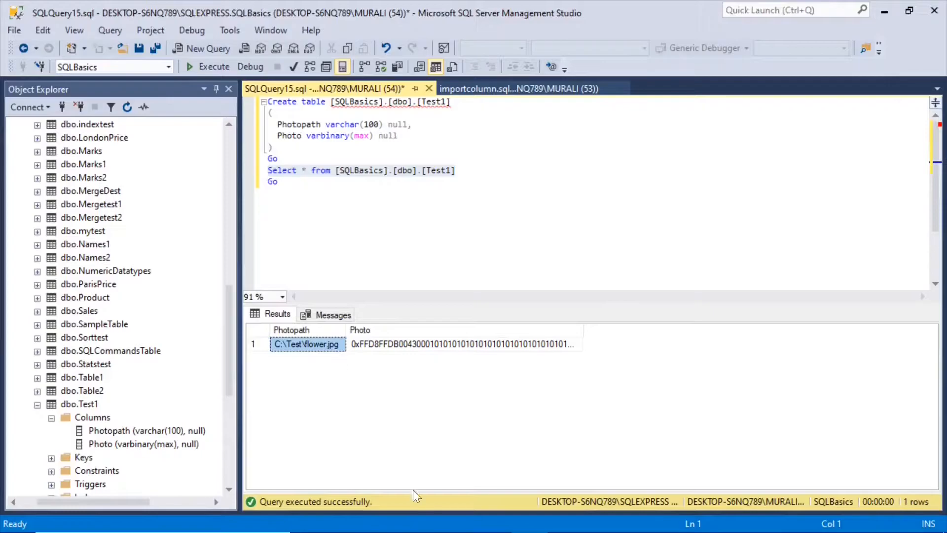
- Switch to the C:\Test folder in File Explorer and check the flower image file against the Photopath value
mouse_move(380, 519)
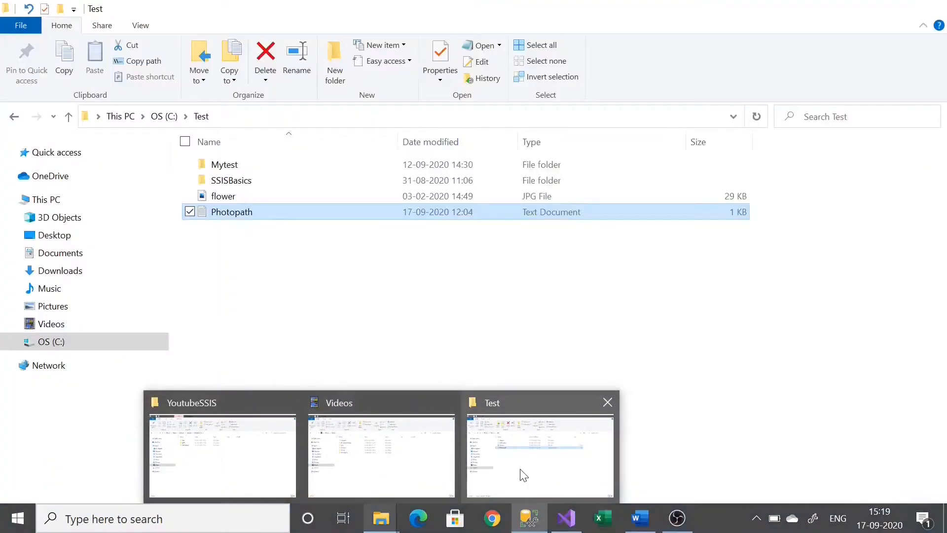
left_click(524, 475)
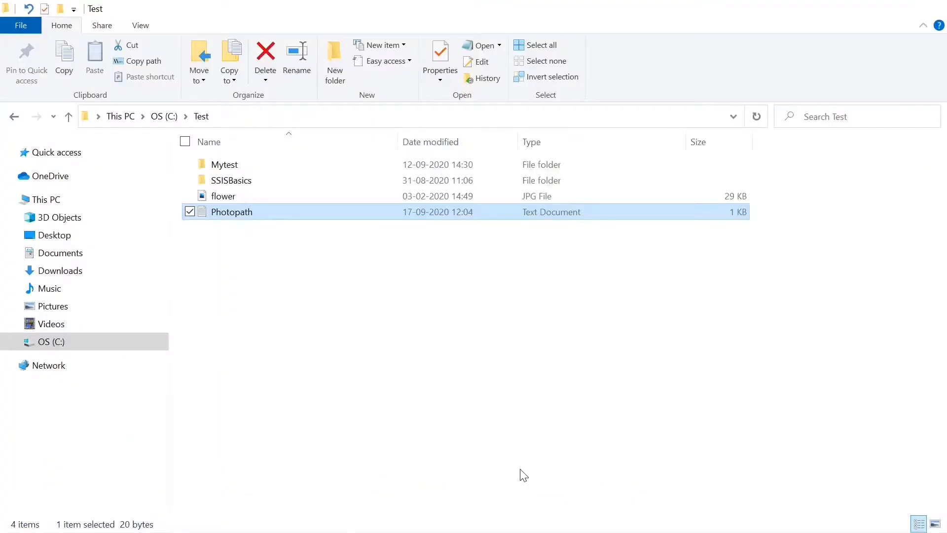
left_click(232, 200)
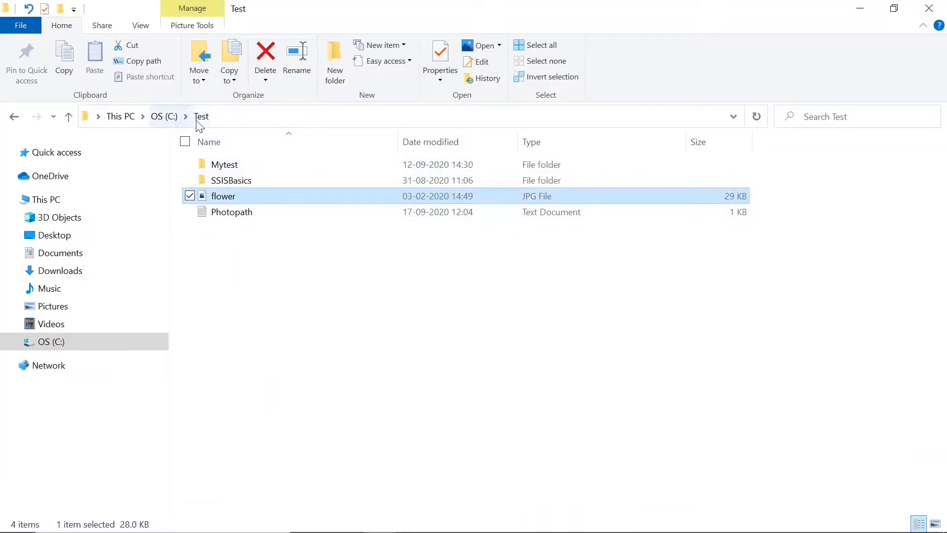
left_click(860, 9)
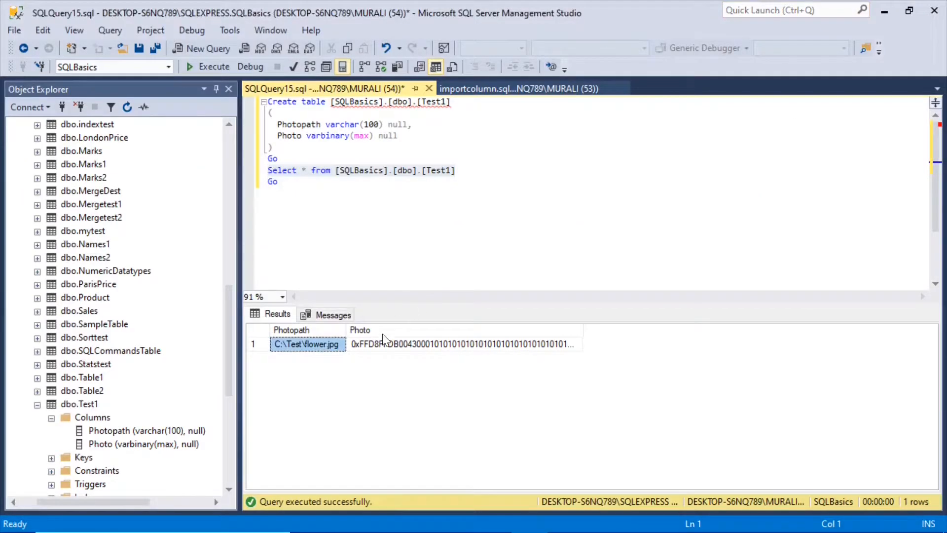
- Widen the Photo column in the query results to examine its binary value, and return to Visual Studio
left_click(412, 348)
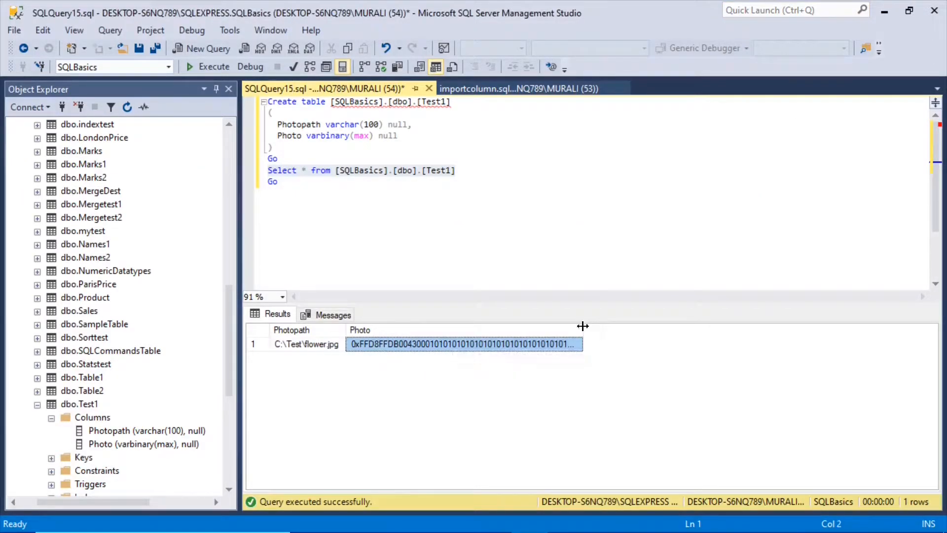
left_click_drag(582, 326, 644, 327)
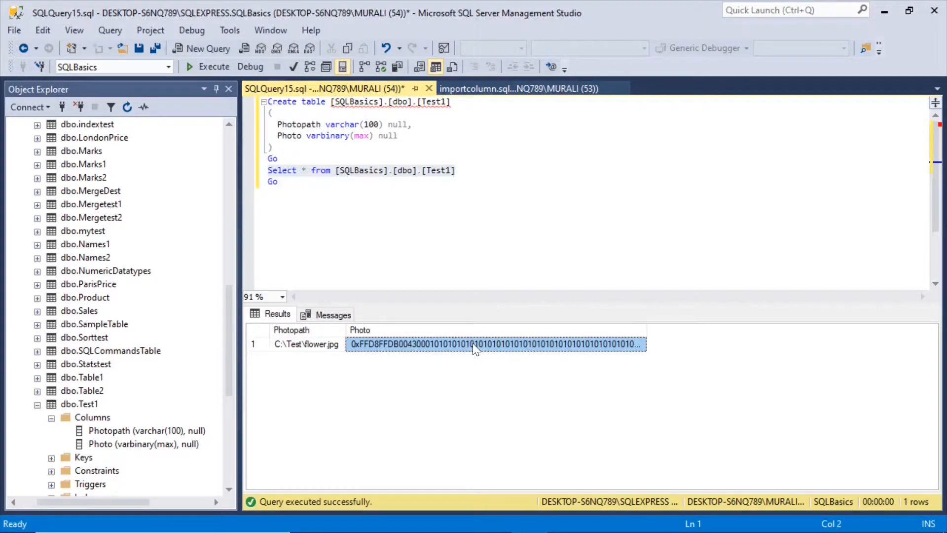
left_click(884, 11)
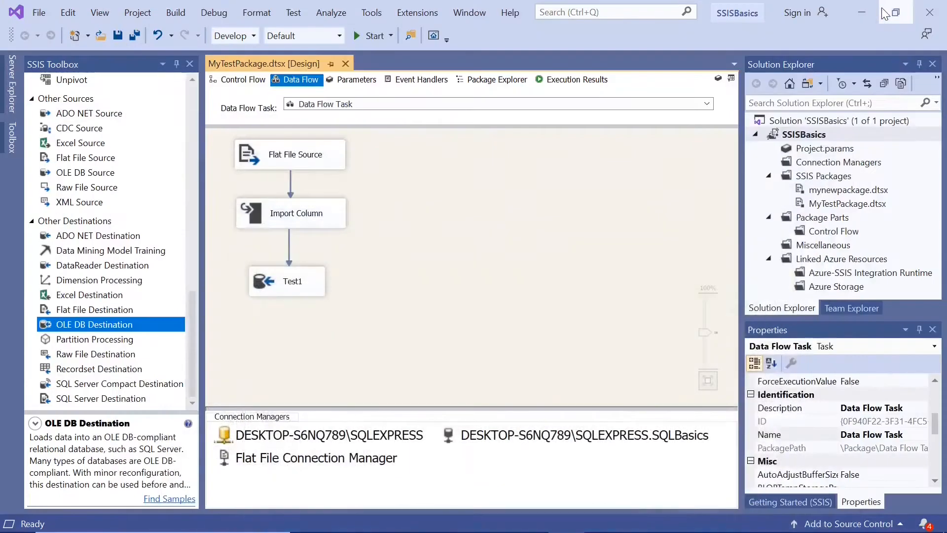
- Review the connection and table settings in the Test1 destination's editor and leave without changing them
left_click(256, 214)
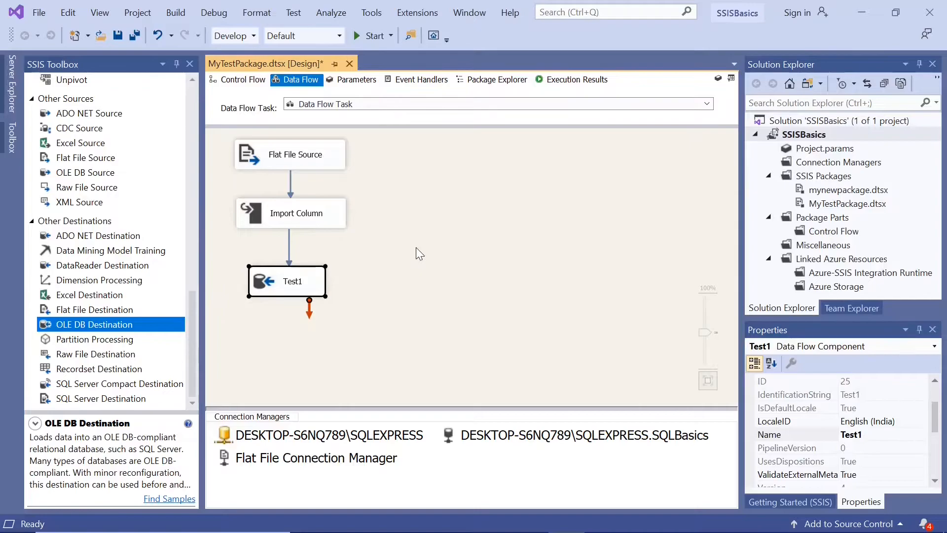
double_click(264, 292)
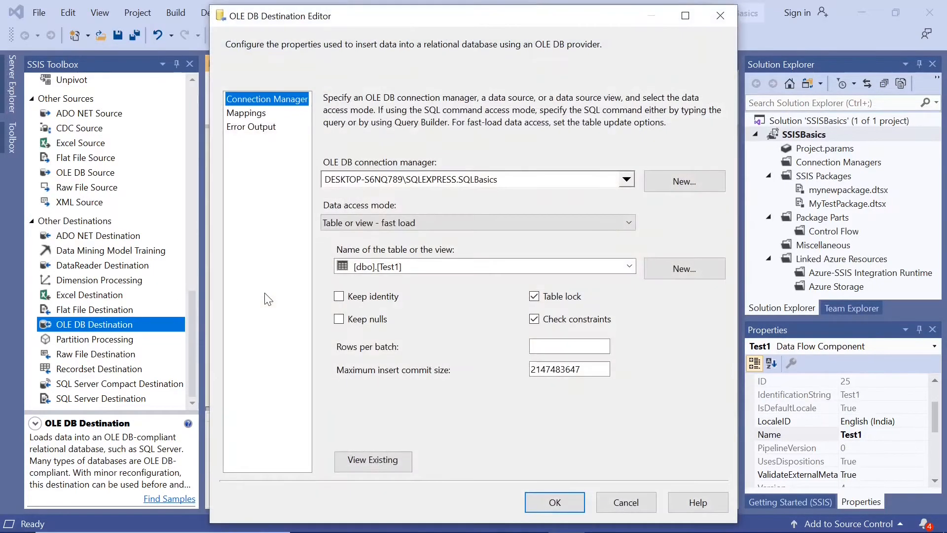
left_click(623, 503)
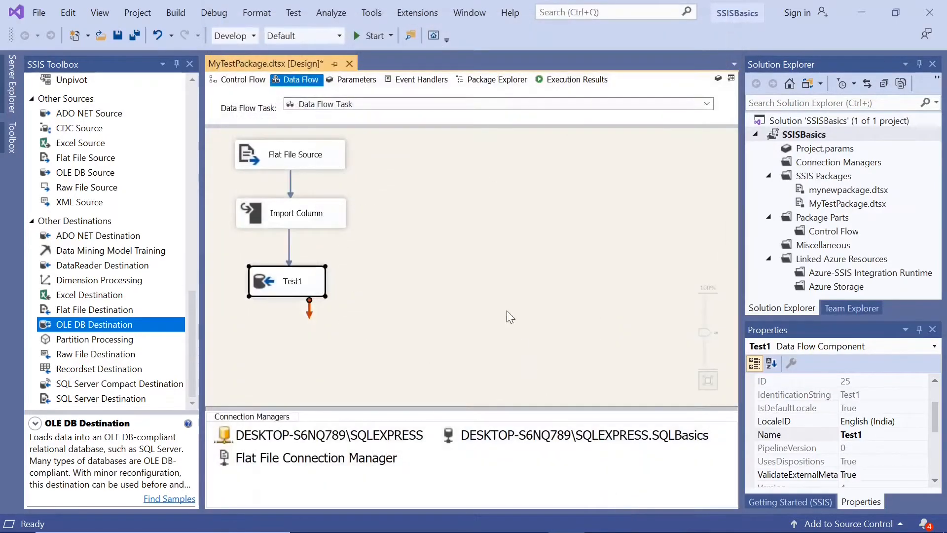
- Enable a data viewer on the path between Import Column and Test1
left_click(289, 244)
right_click(289, 244)
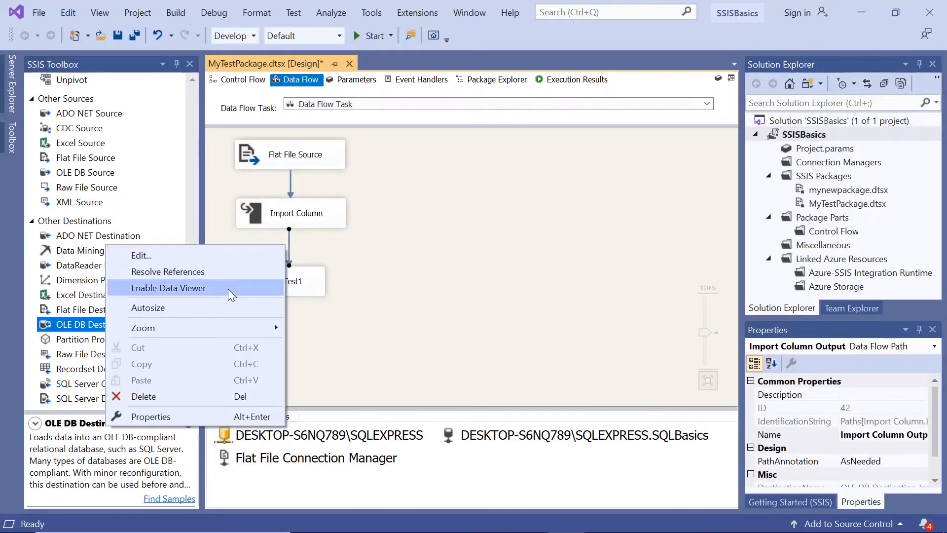
left_click(228, 289)
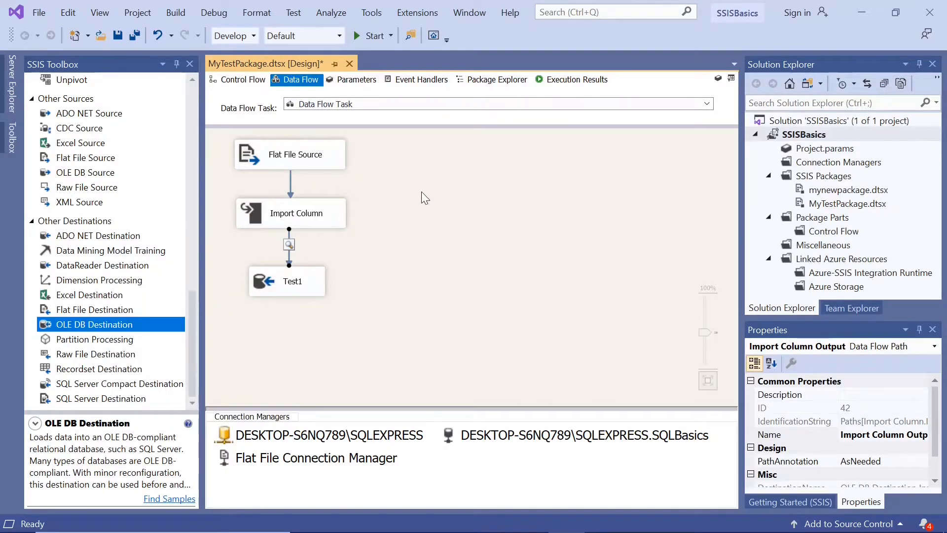
- Run the package and inspect Column 0 and the widened Photo column in the Import Column Output data viewer
left_click(354, 34)
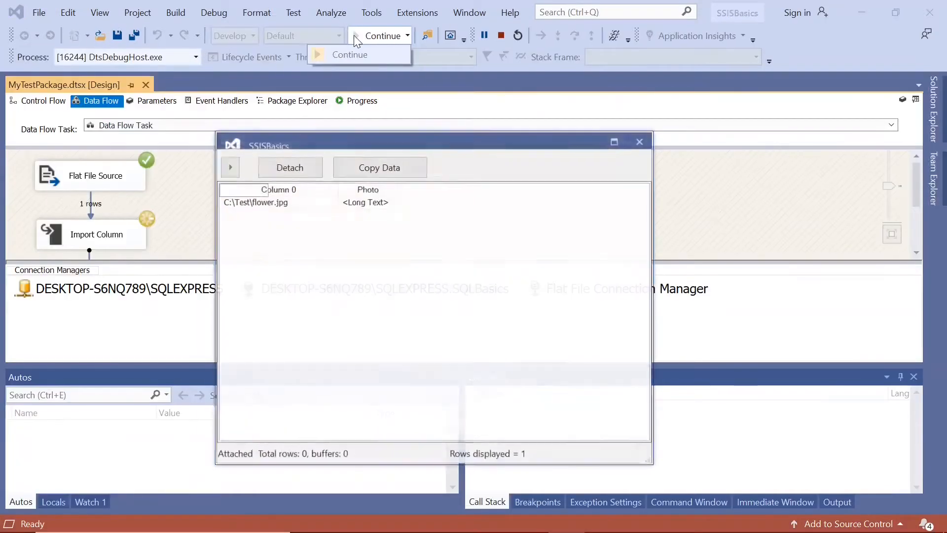
left_click(287, 208)
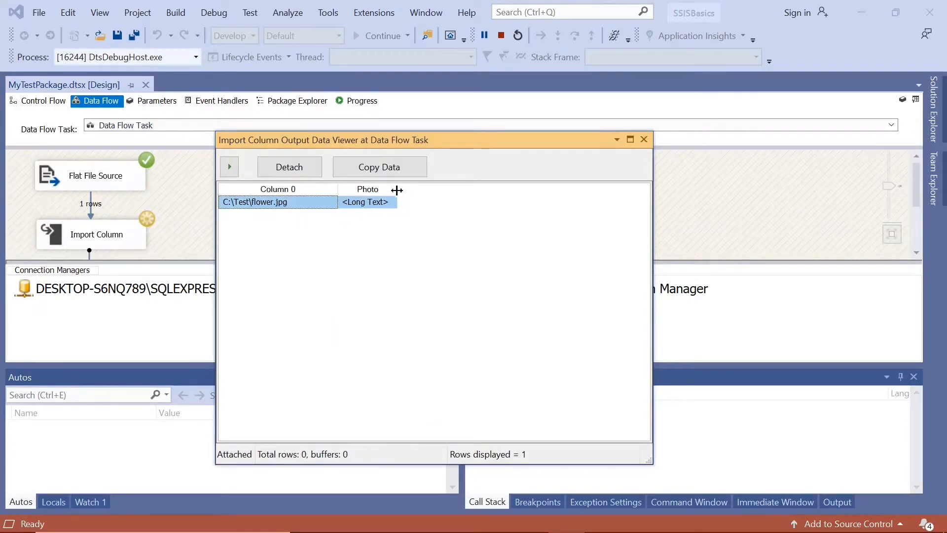
left_click_drag(396, 190, 627, 192)
- Switch to SQL Server Management Studio and widen the Photo result column to compare its stored value with the data viewer
mouse_move(428, 528)
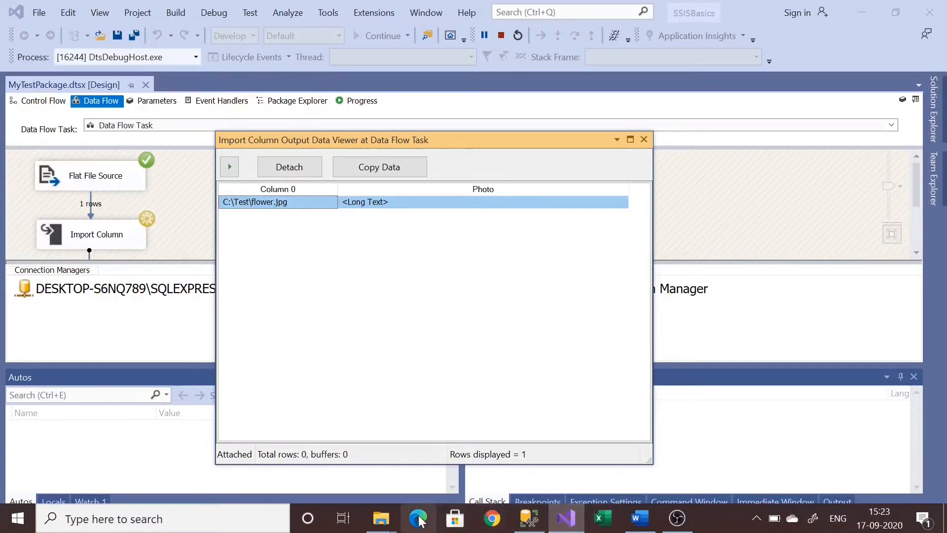
left_click(528, 526)
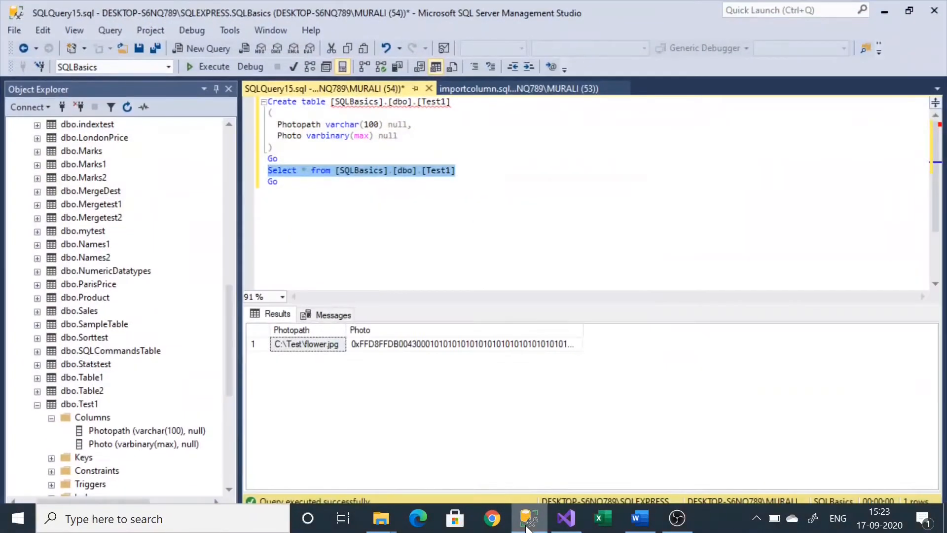
left_click(400, 345)
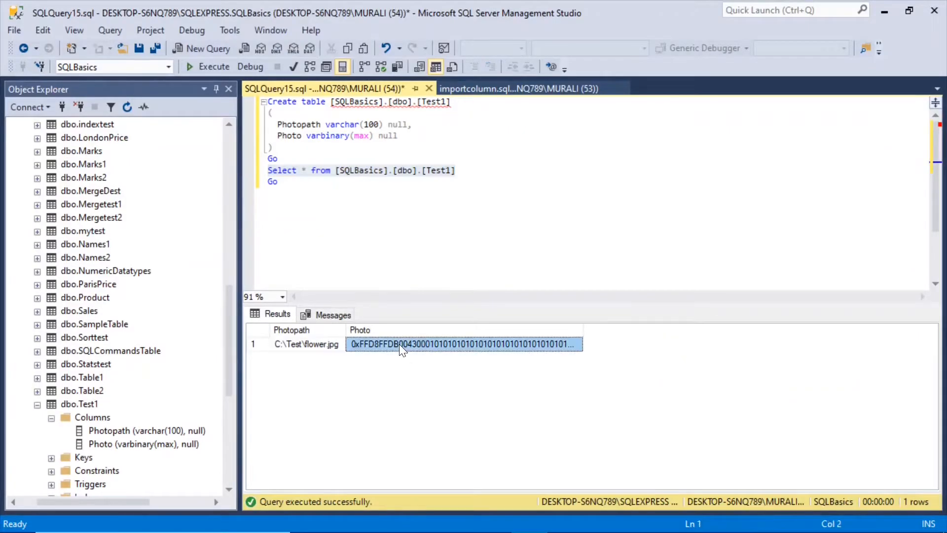
left_click_drag(582, 330, 775, 324)
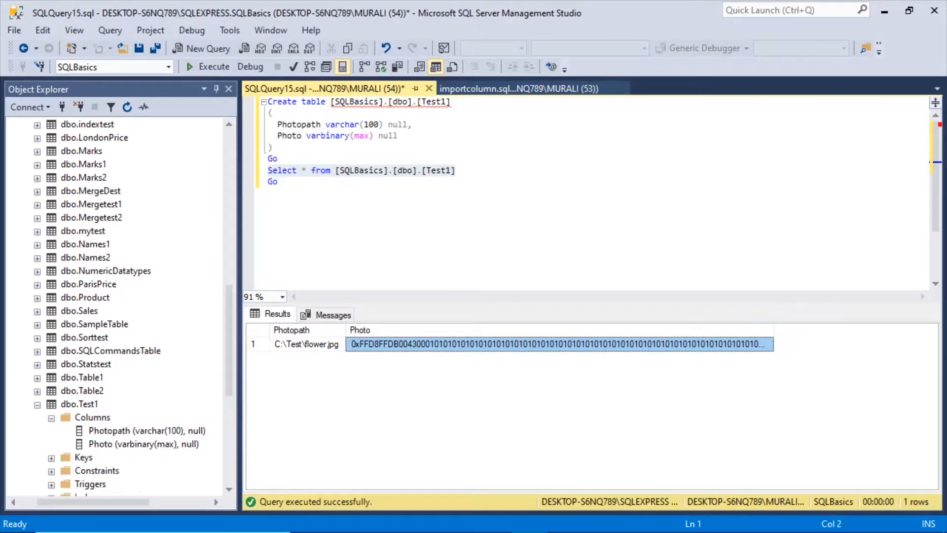
- Return to Visual Studio, stop the package run and close the Output window
left_click(884, 11)
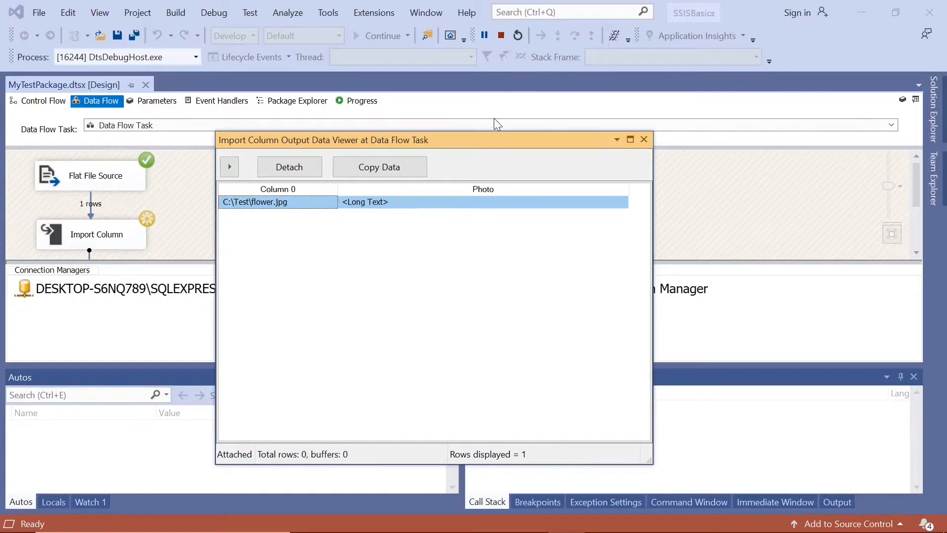
left_click(500, 35)
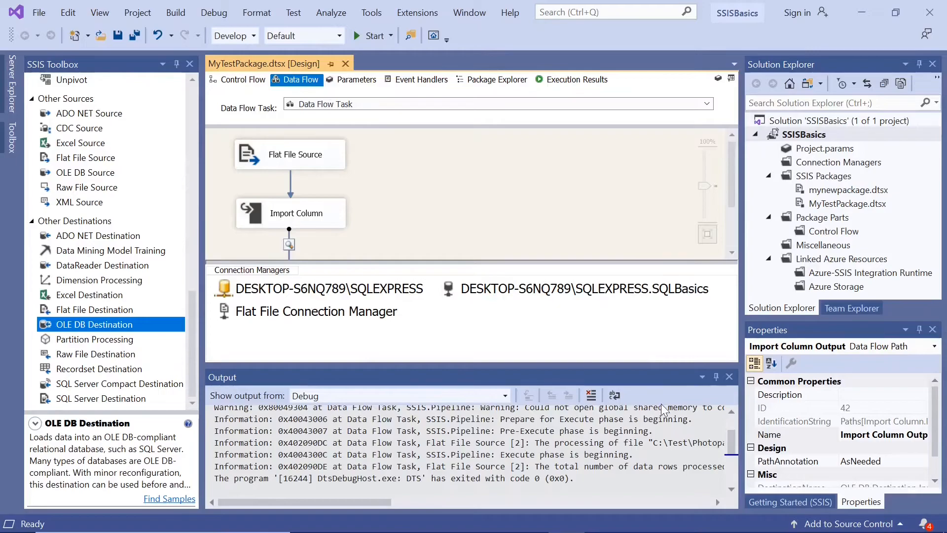
left_click(729, 377)
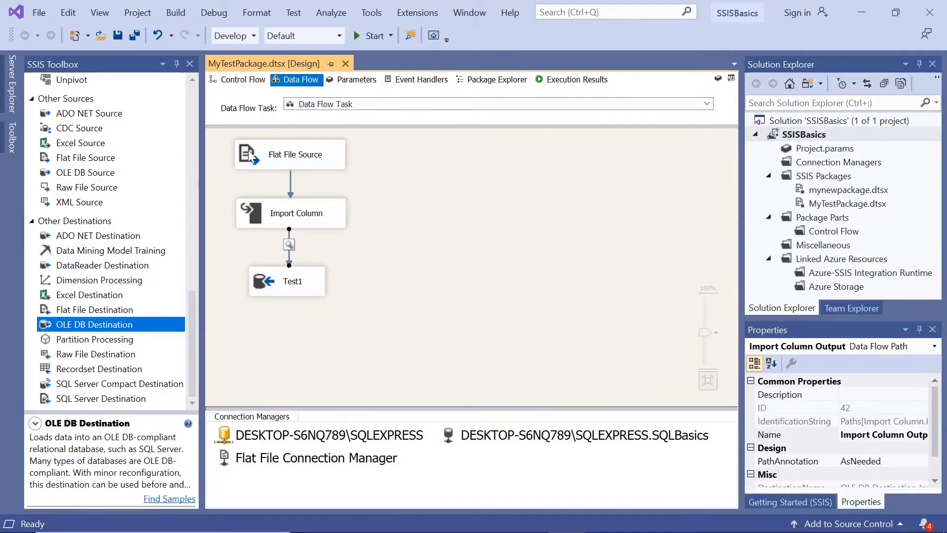
mouse_move(456, 528)
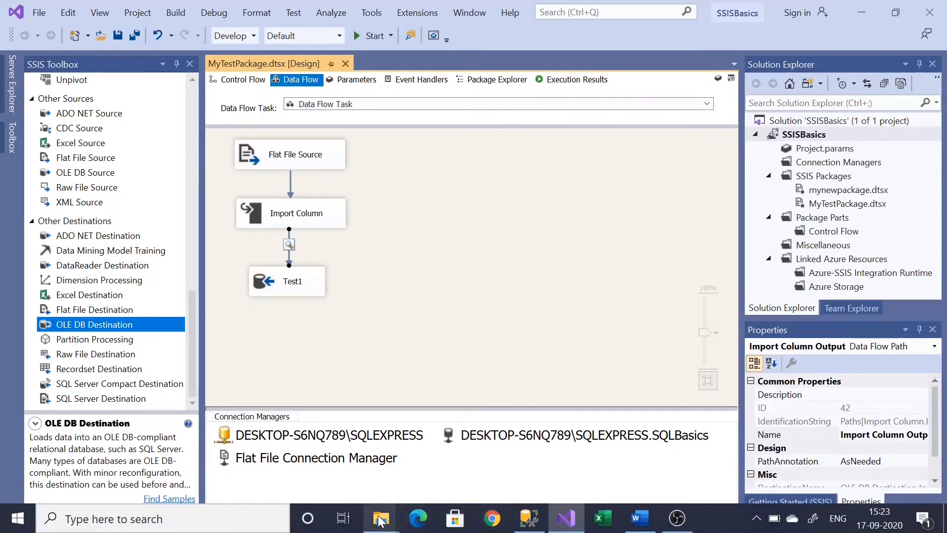
mouse_move(380, 521)
left_click(392, 461)
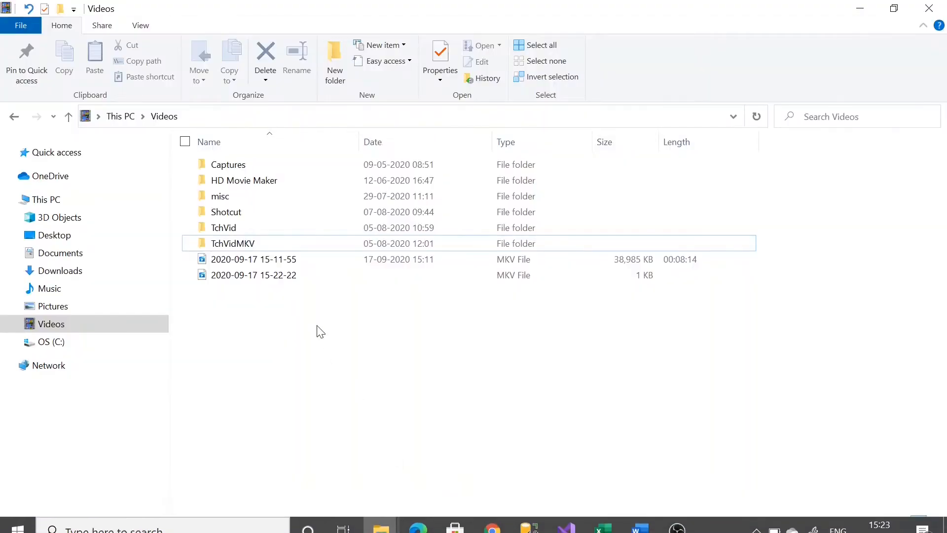
left_click(859, 9)
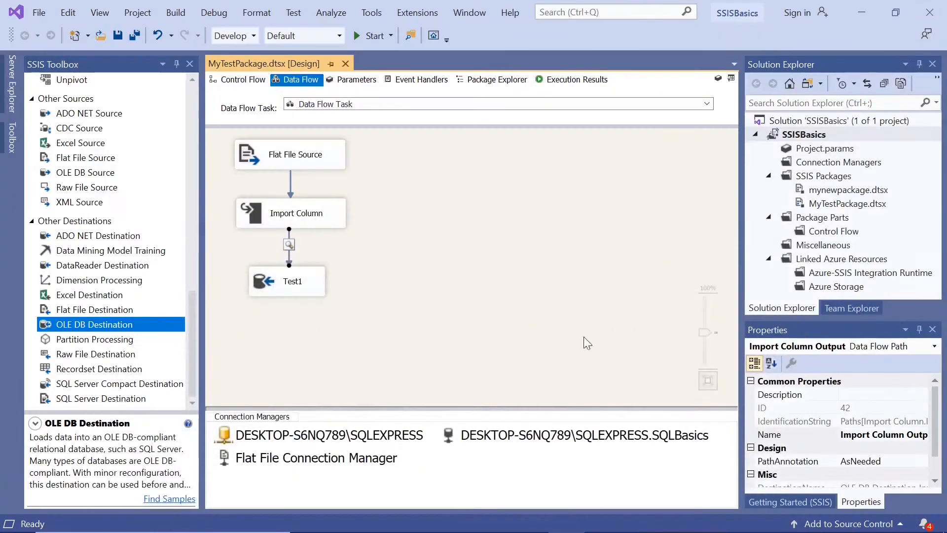
- Open the Photopath text file from the C:\Test folder in Notepad, review the image path it contains, and close it
mouse_move(435, 525)
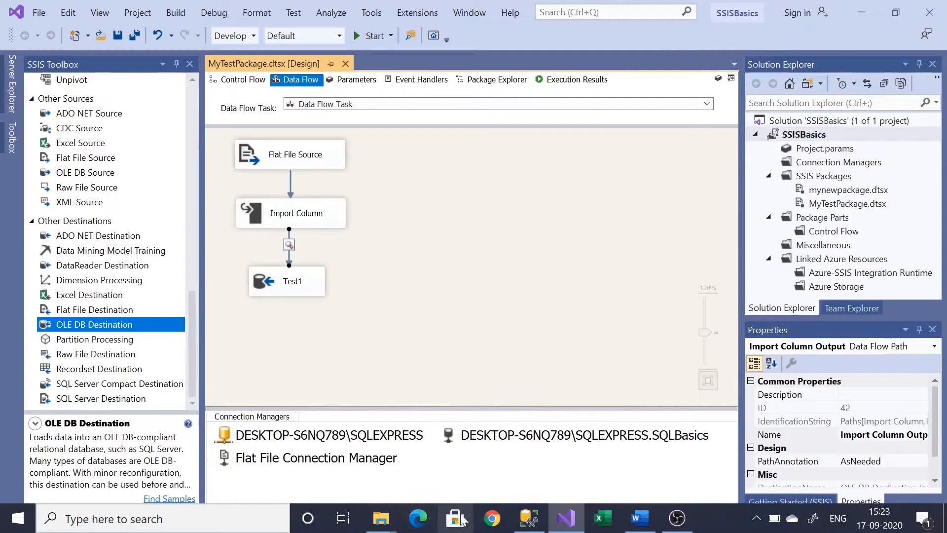
mouse_move(381, 518)
left_click(543, 444)
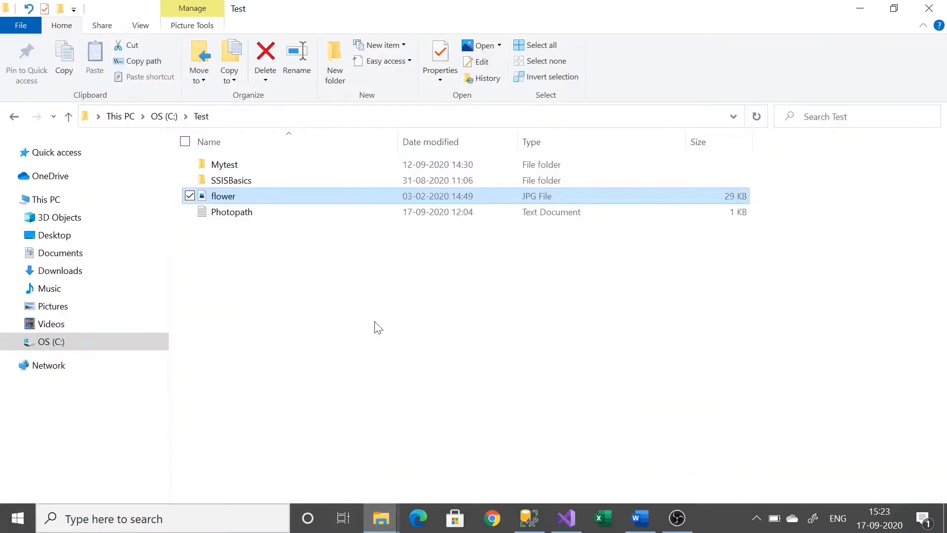
double_click(232, 213)
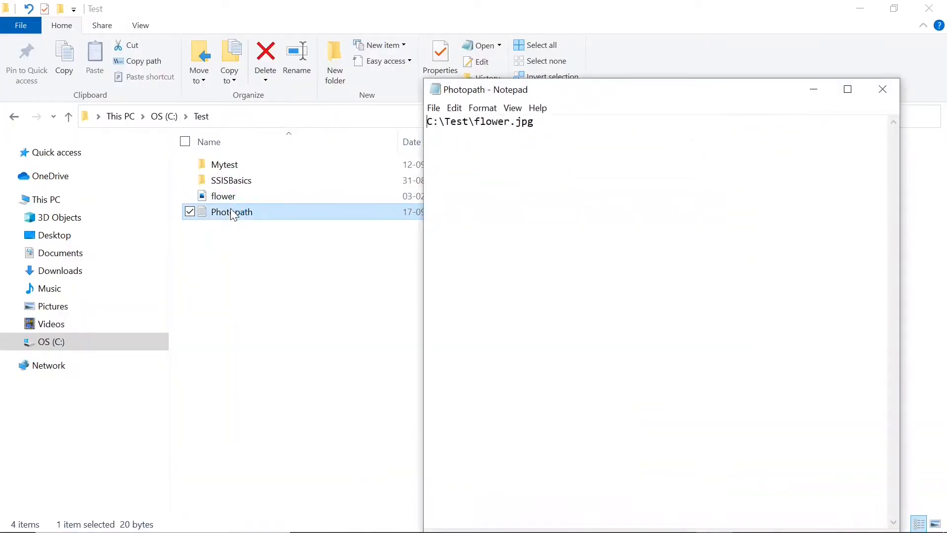
left_click_drag(534, 122, 438, 122)
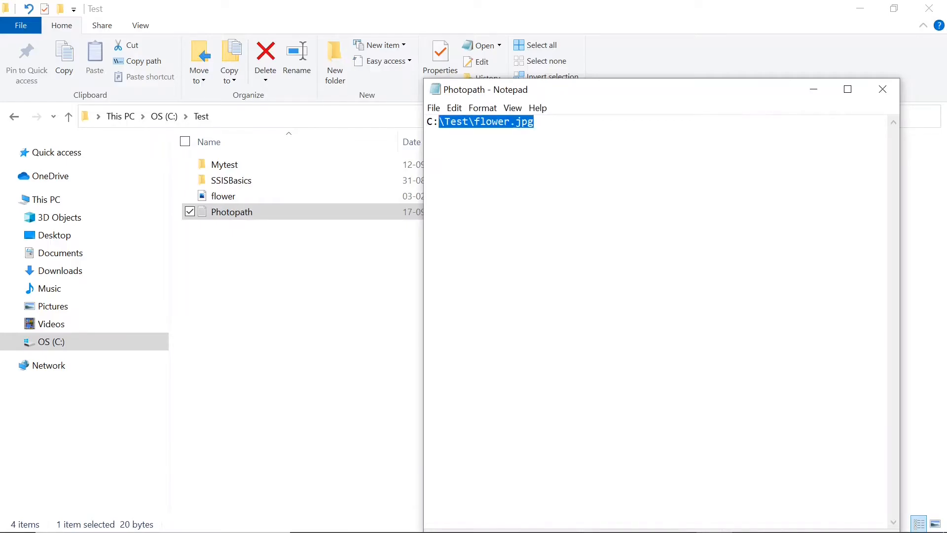
left_click(882, 89)
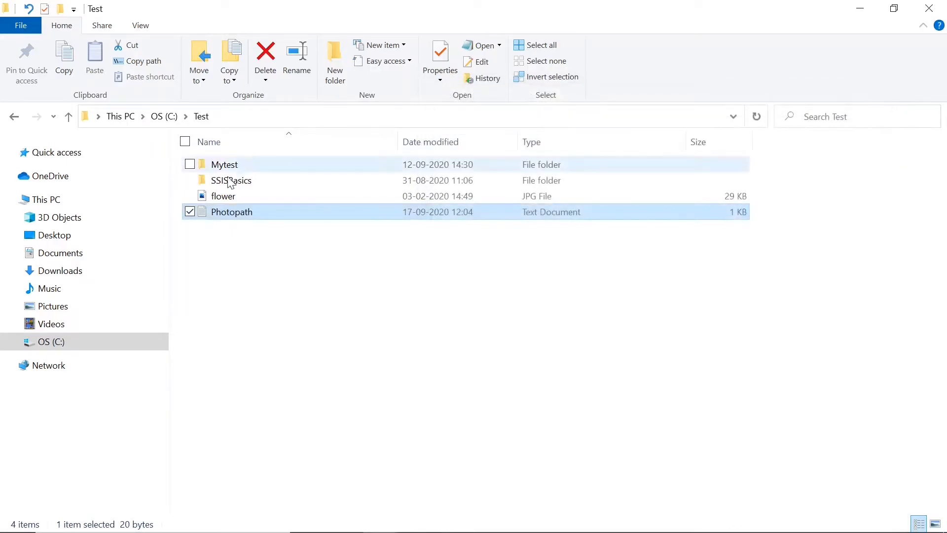
- Open the flower image from the C:\Test folder to view it, close it and return to Visual Studio
double_click(219, 197)
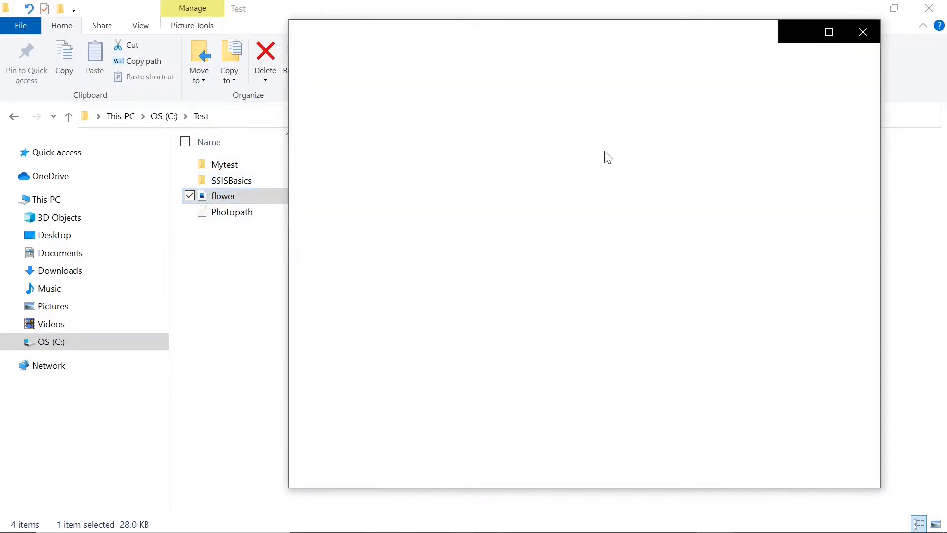
left_click(862, 31)
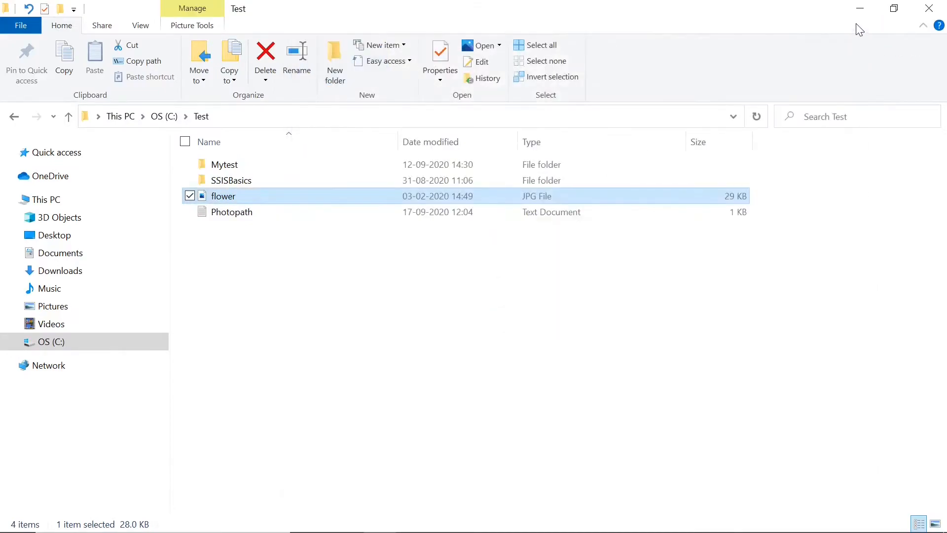
left_click(861, 9)
- Review the connection manager and column selection of the Flat File Source, then close its editor
double_click(269, 160)
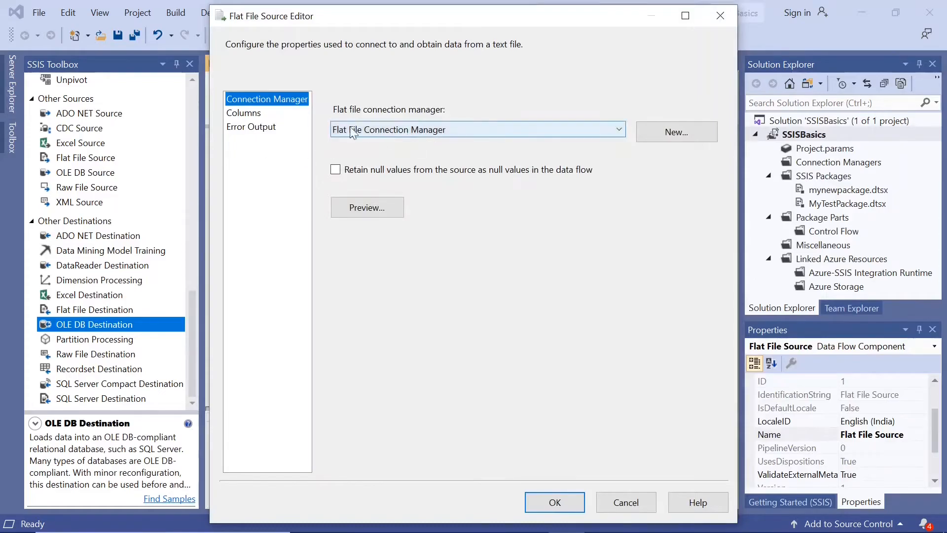
left_click(244, 112)
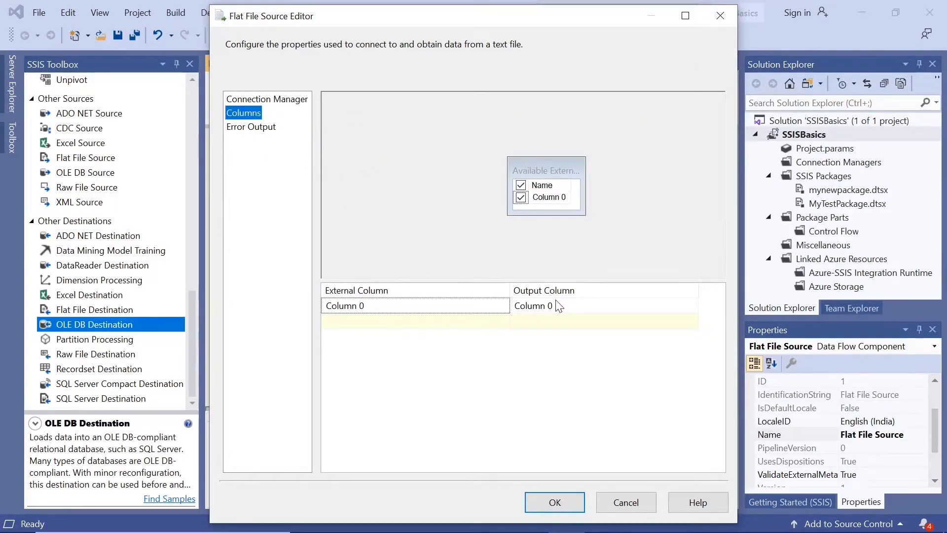
left_click(546, 502)
- Review the source file path and column preview in the Flat File Connection Manager, then close its editor
left_click(264, 458)
double_click(262, 457)
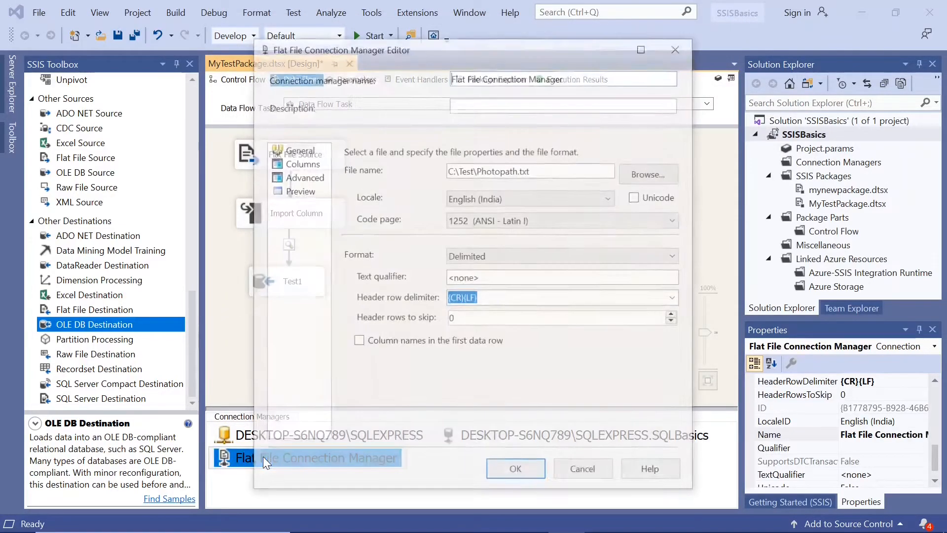
double_click(498, 170)
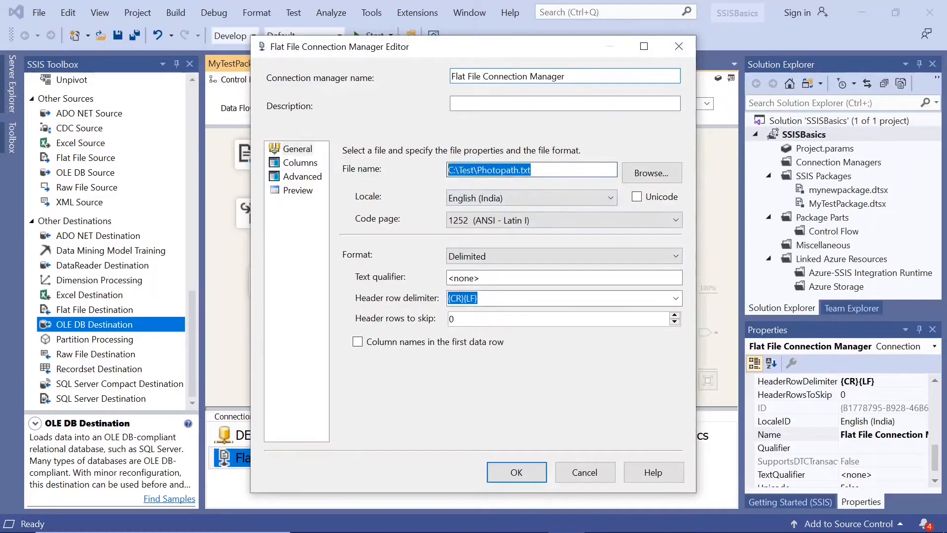
left_click(300, 163)
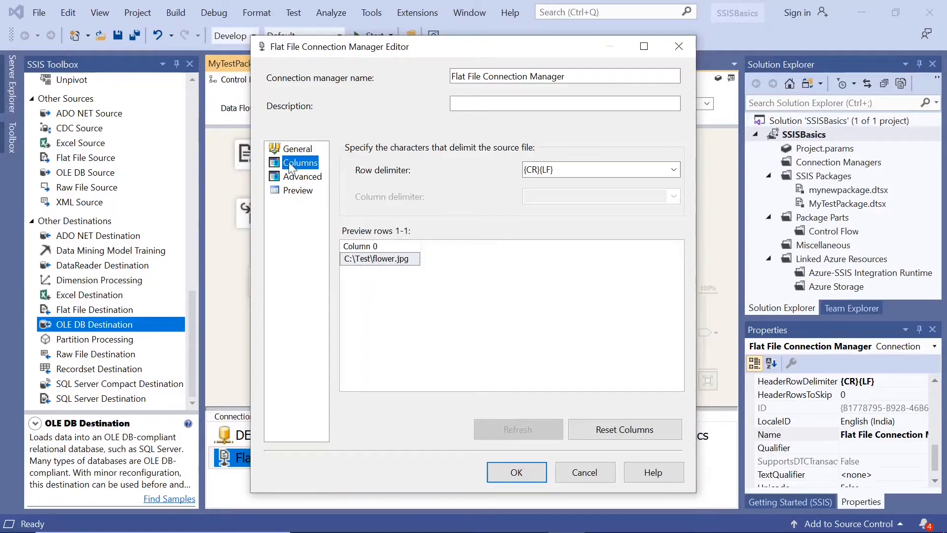
left_click(513, 472)
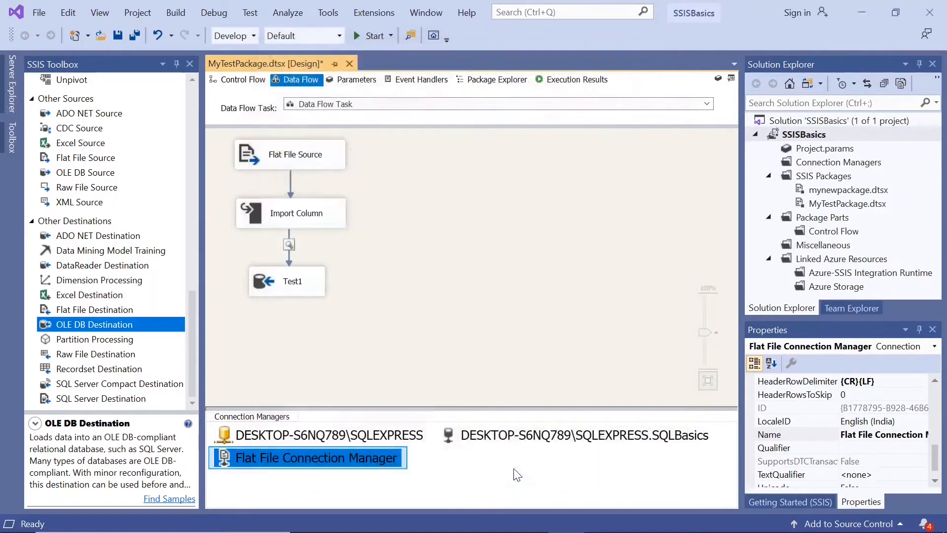
- Open the Import Column advanced editor and examine its input columns and the expanded input and output column trees
double_click(256, 214)
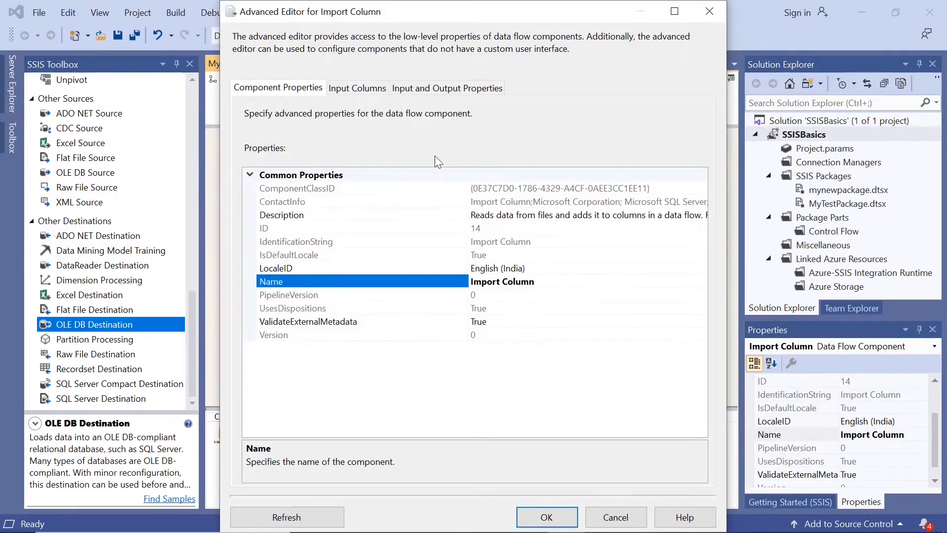
left_click(367, 90)
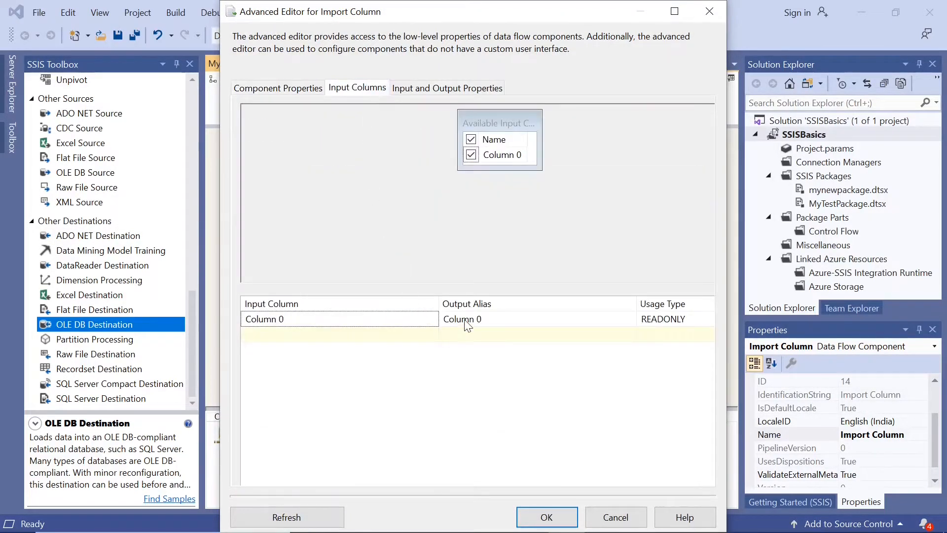
left_click(438, 92)
left_click(254, 168)
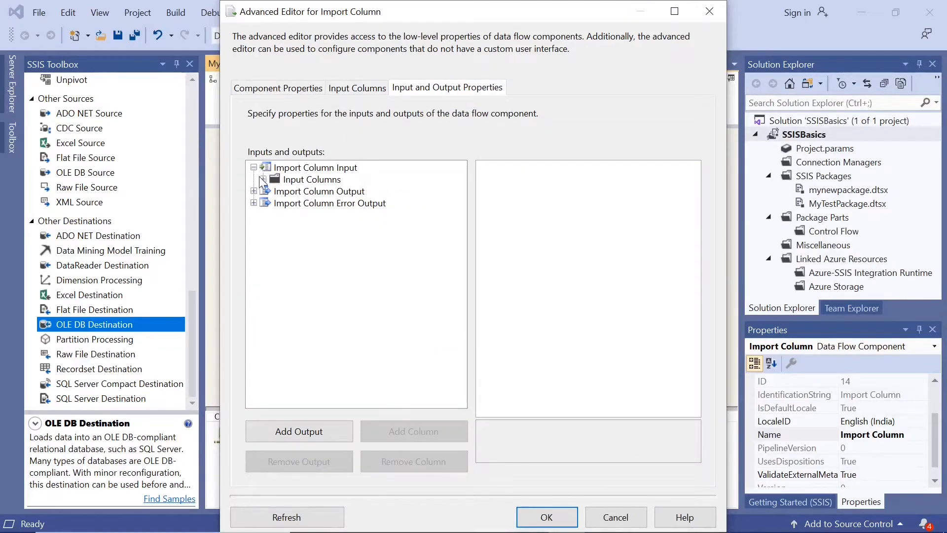
left_click(263, 180)
left_click(254, 204)
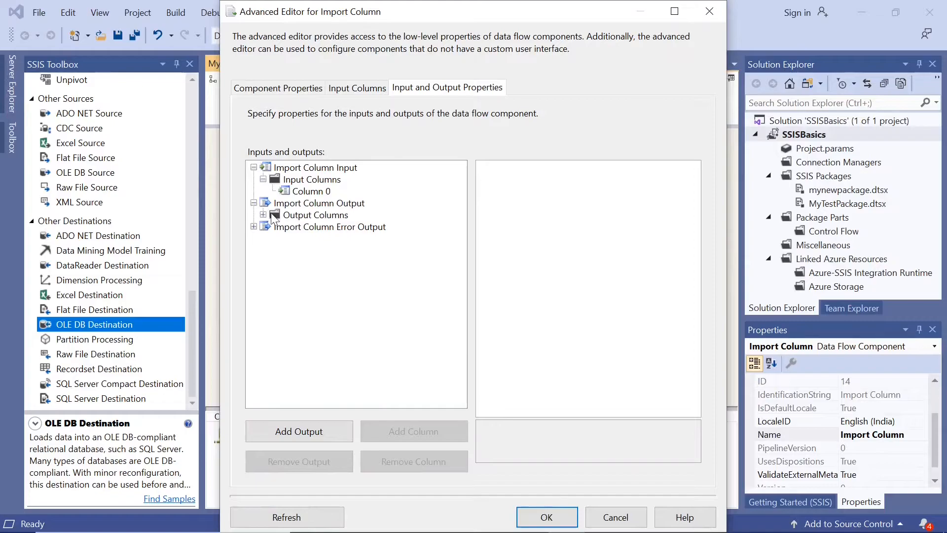
left_click(263, 215)
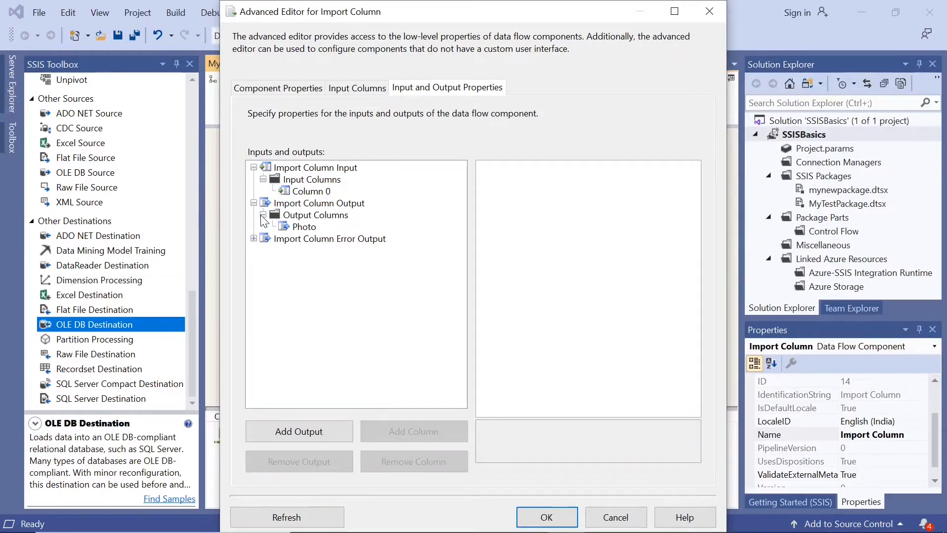
- Compare the Photo output column's LineageID with the FileDataColumnID of the Column 0 input, then close the Import Column editor
left_click(285, 227)
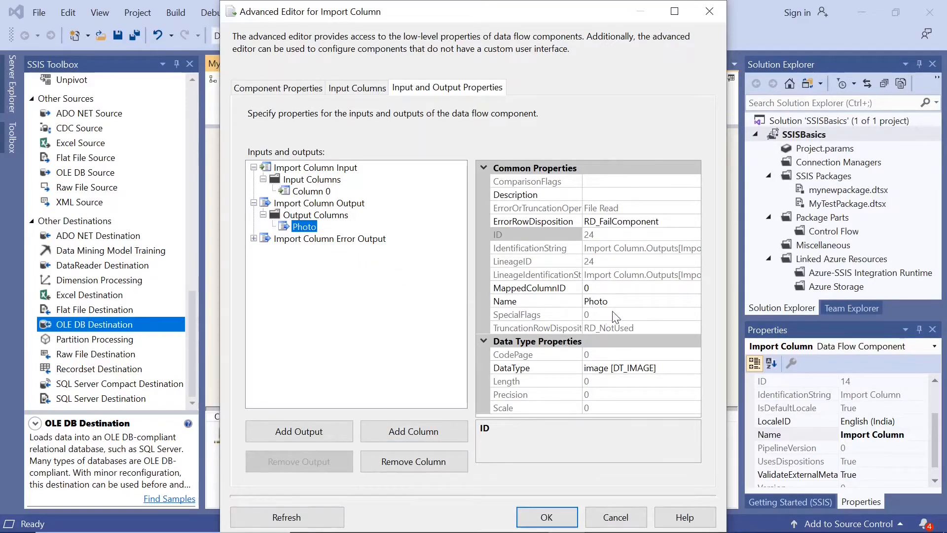
left_click(597, 262)
double_click(590, 262)
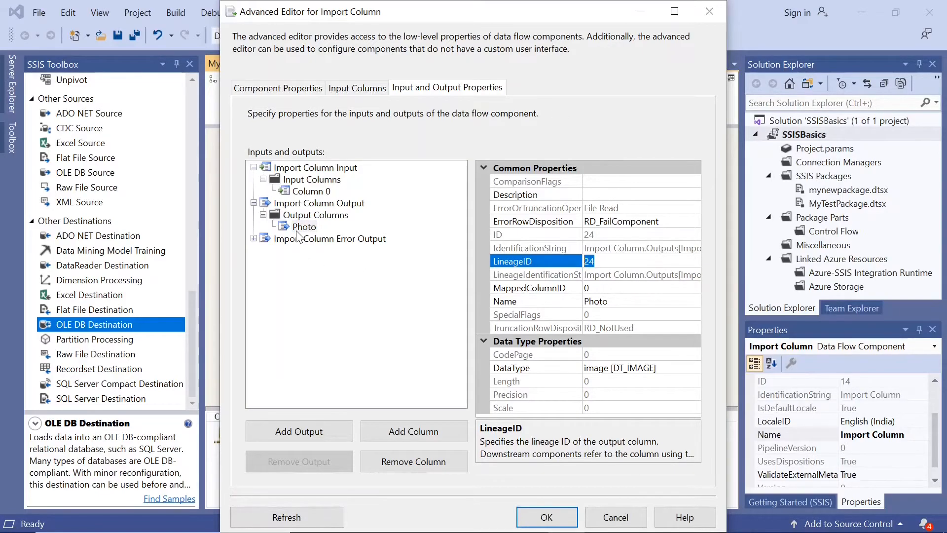
left_click(306, 191)
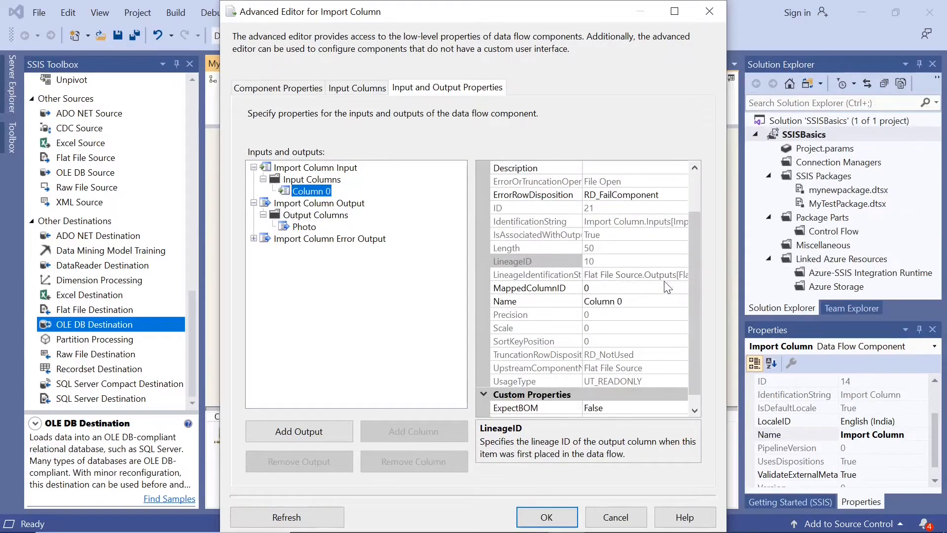
left_click_drag(691, 321, 695, 369)
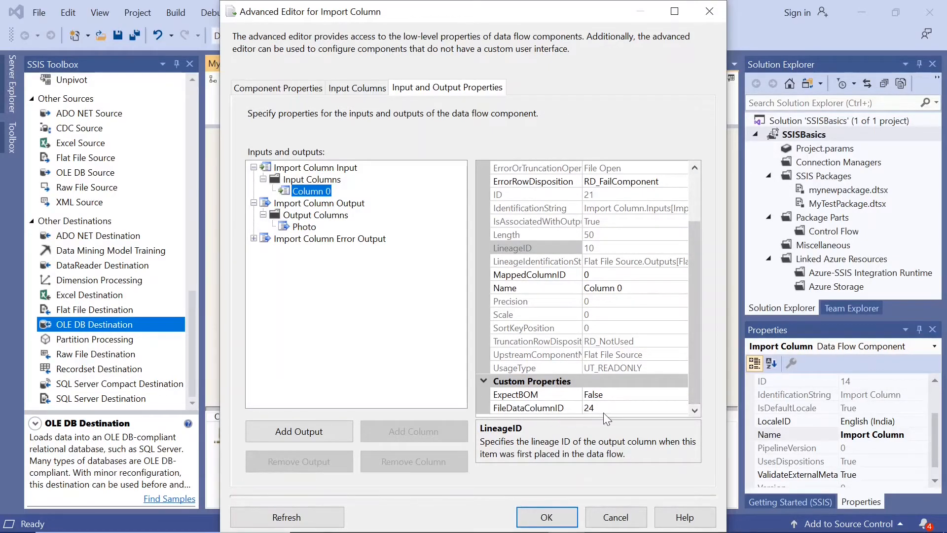
left_click(547, 517)
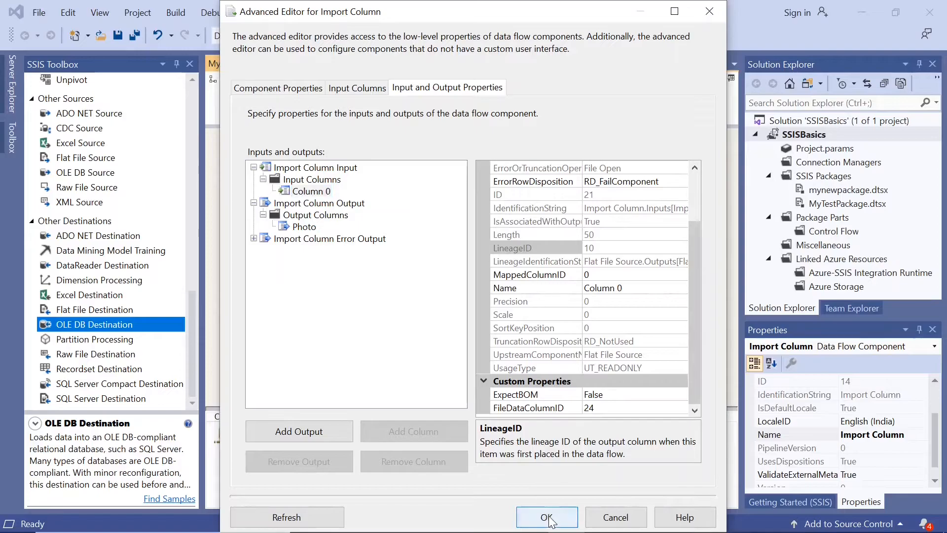
- Review the target table and column mappings of the Test1 OLE DB Destination, then close its editor
double_click(263, 282)
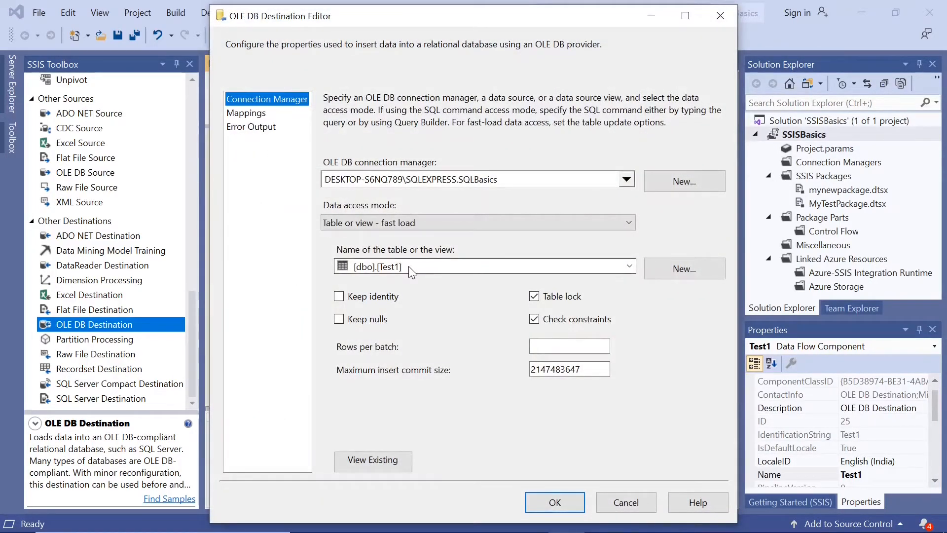
left_click(262, 118)
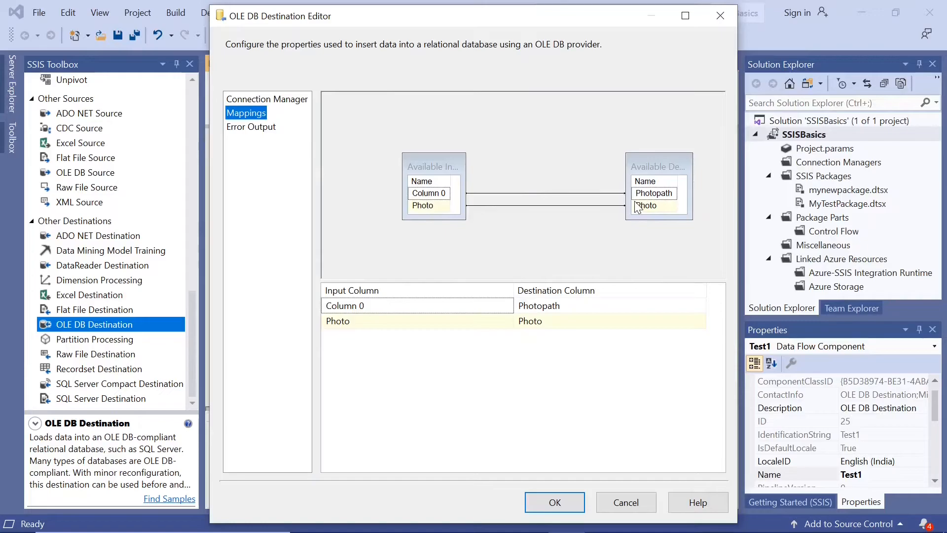
left_click(554, 502)
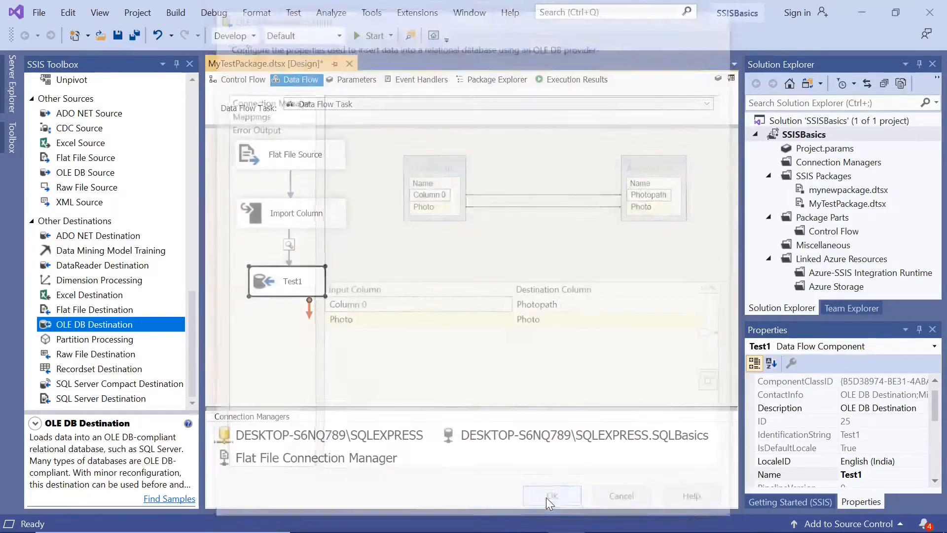
- Disable the data viewer on the path between Import Column and Test1
right_click(288, 253)
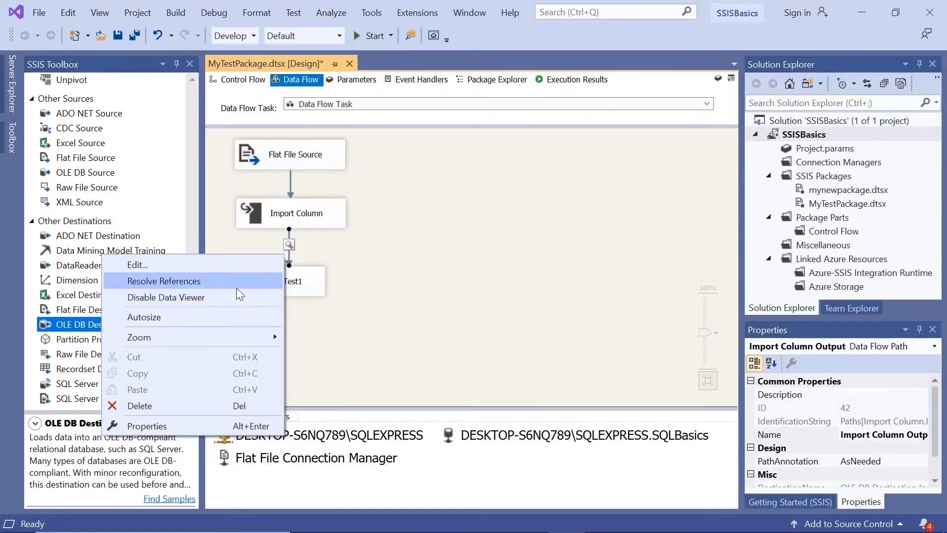
left_click(232, 296)
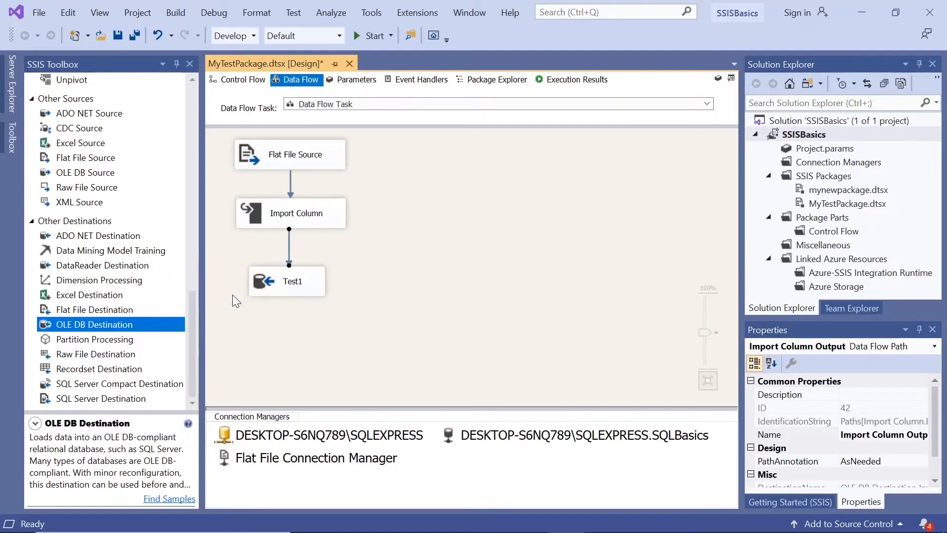
left_click(432, 277)
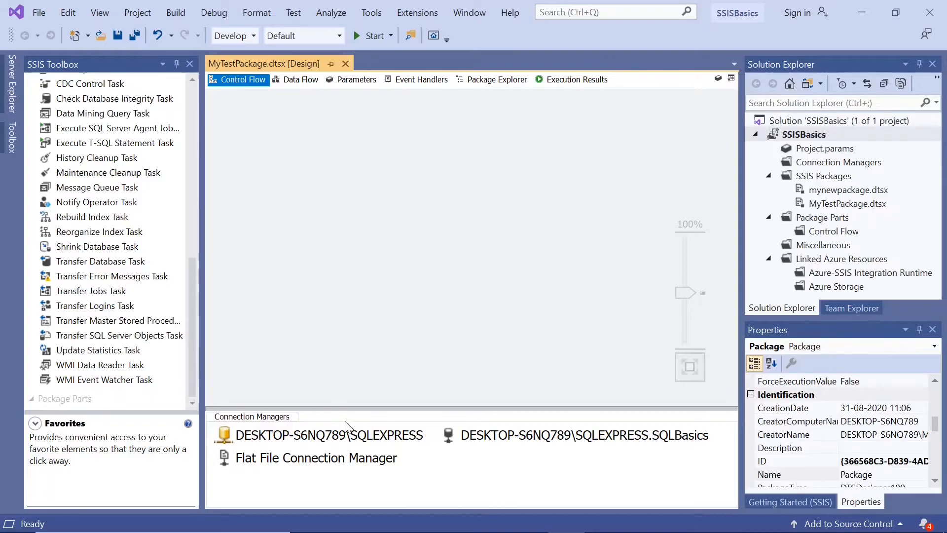
- Switch to File Explorer, examine the Mytest folder inside C:\Test in Details view, go back to Test and return to Visual Studio
mouse_move(394, 530)
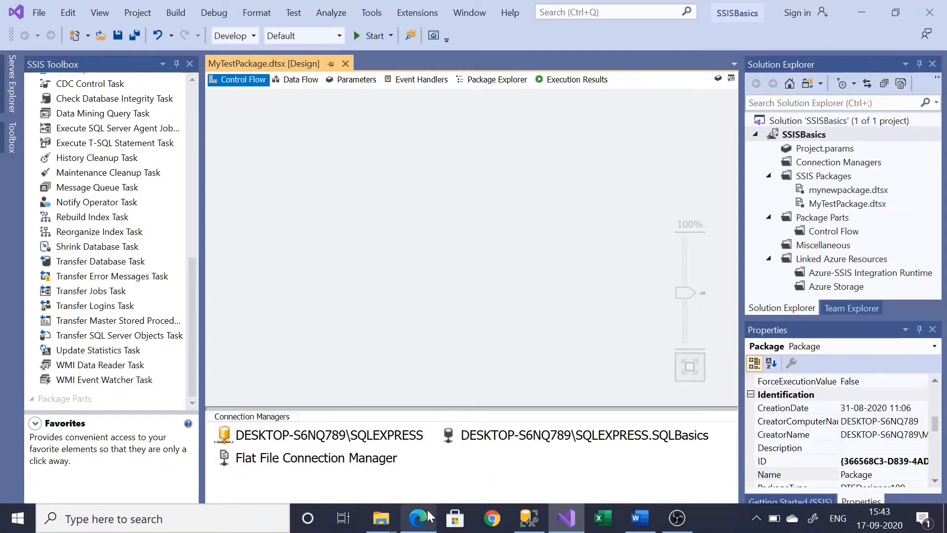
left_click(381, 518)
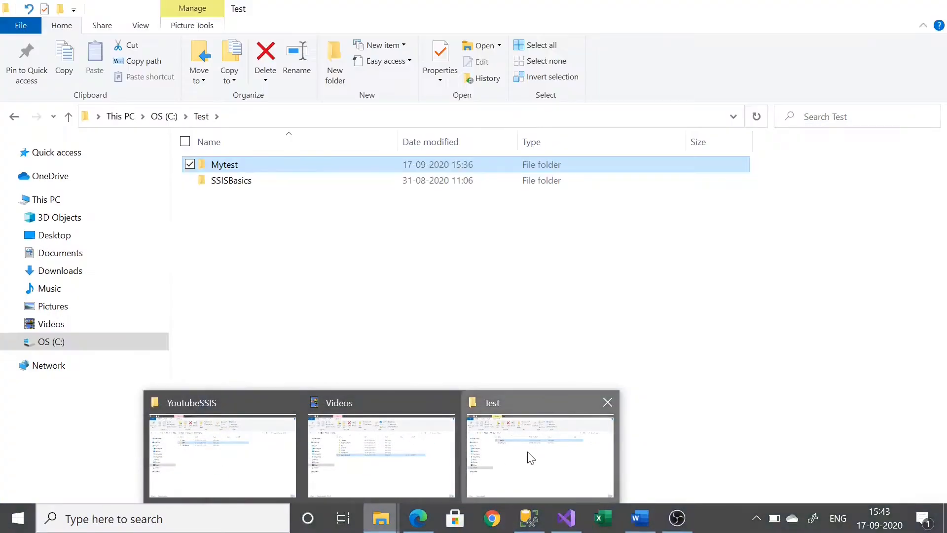
left_click(528, 455)
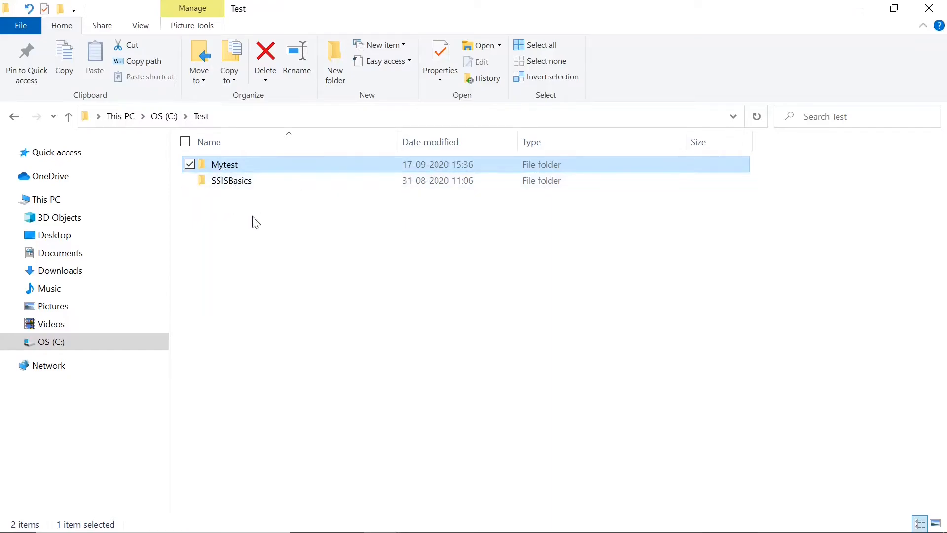
double_click(224, 168)
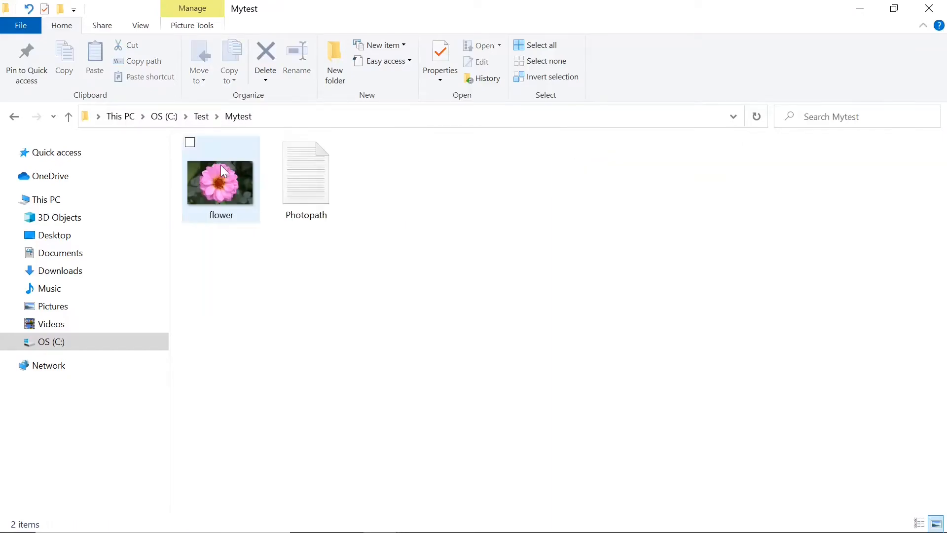
right_click(280, 267)
mouse_move(238, 274)
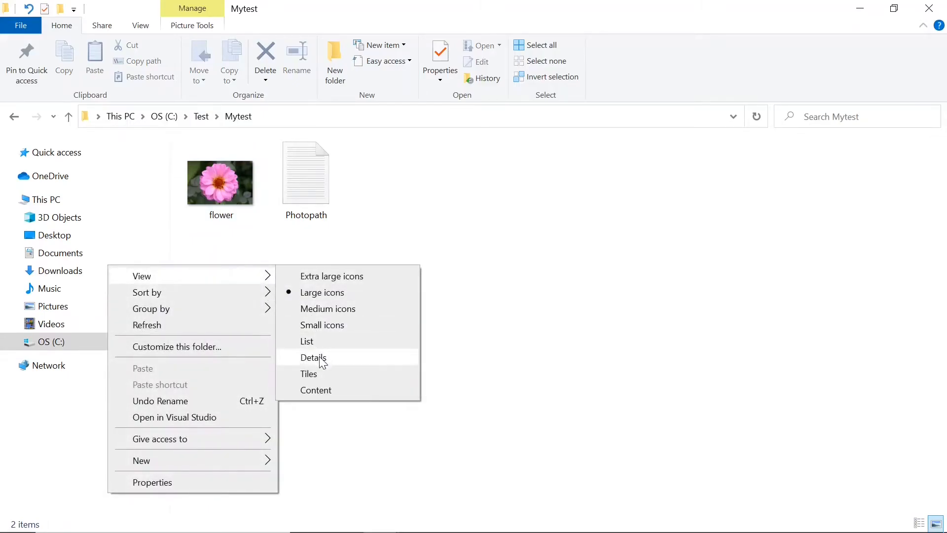
left_click(321, 359)
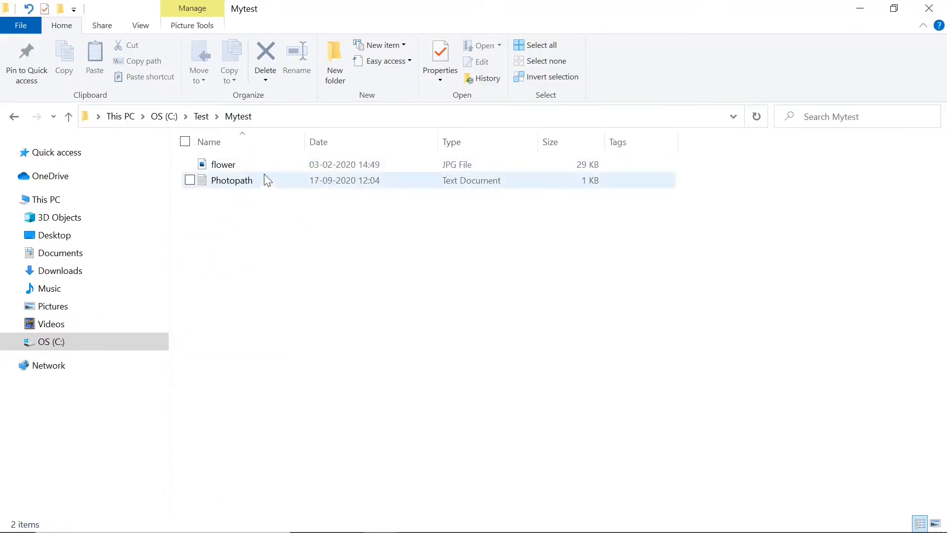
left_click(201, 117)
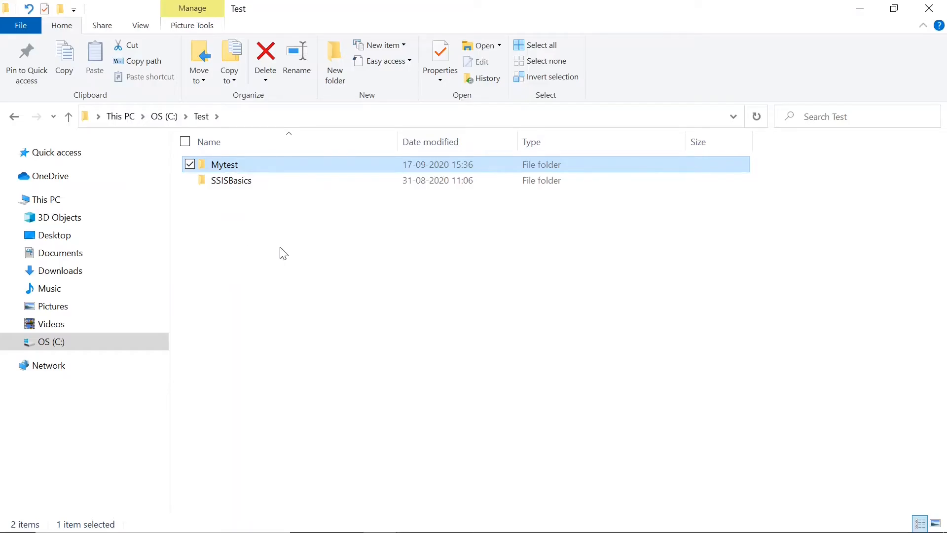
left_click(861, 9)
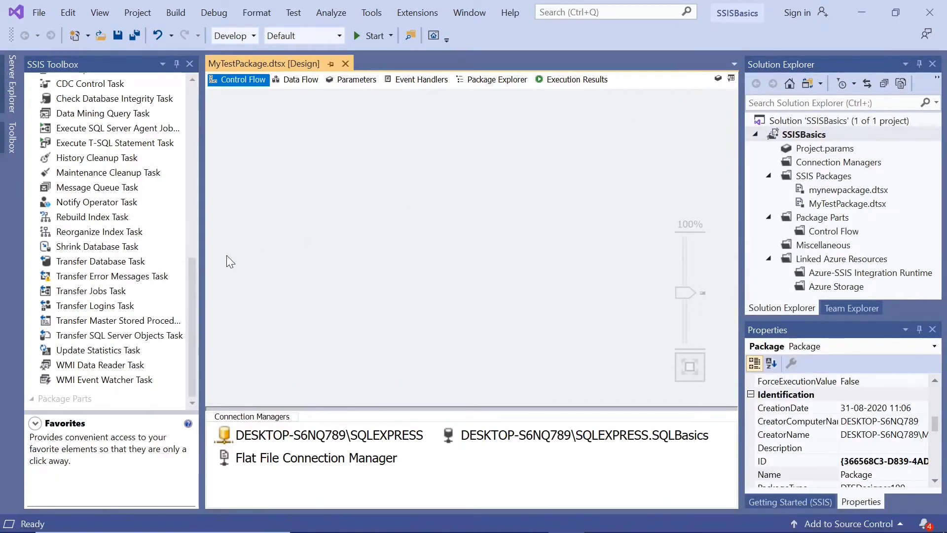
- Add a Data Flow Task to the empty control flow of MyTestPackage and open its data flow
left_click_drag(190, 280, 191, 101)
left_click_drag(101, 93, 254, 140)
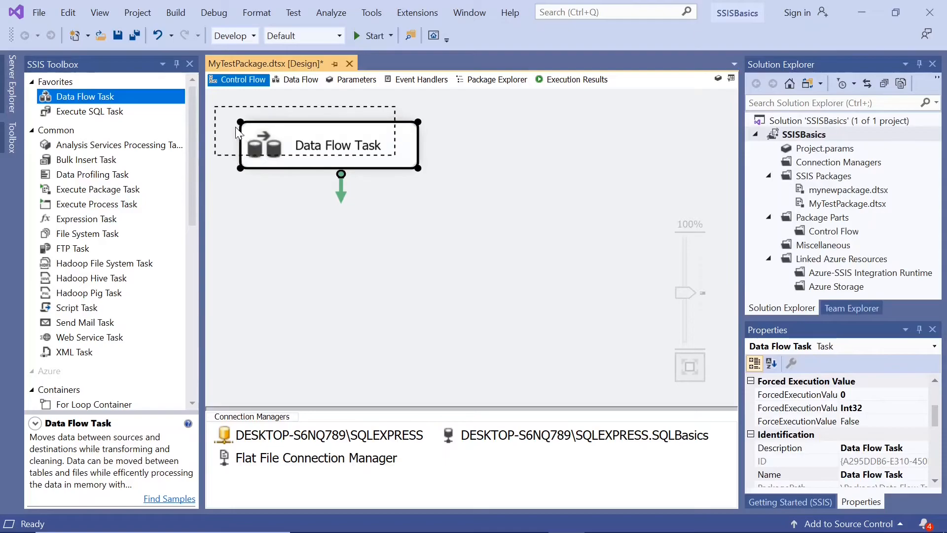
double_click(239, 126)
- Add an OLE DB Source to the empty data flow of the Data Flow Task
left_click_drag(196, 170, 213, 331)
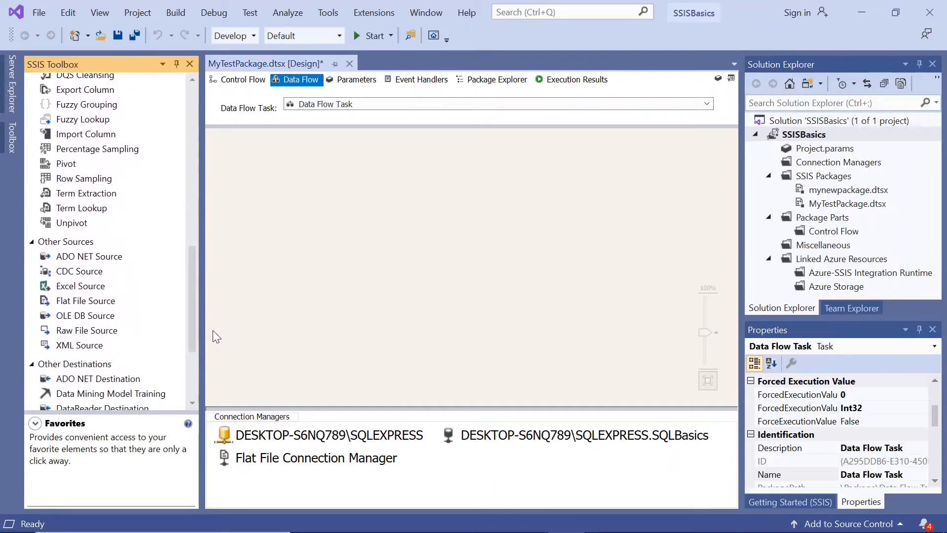
left_click(93, 314)
left_click_drag(93, 316, 229, 158)
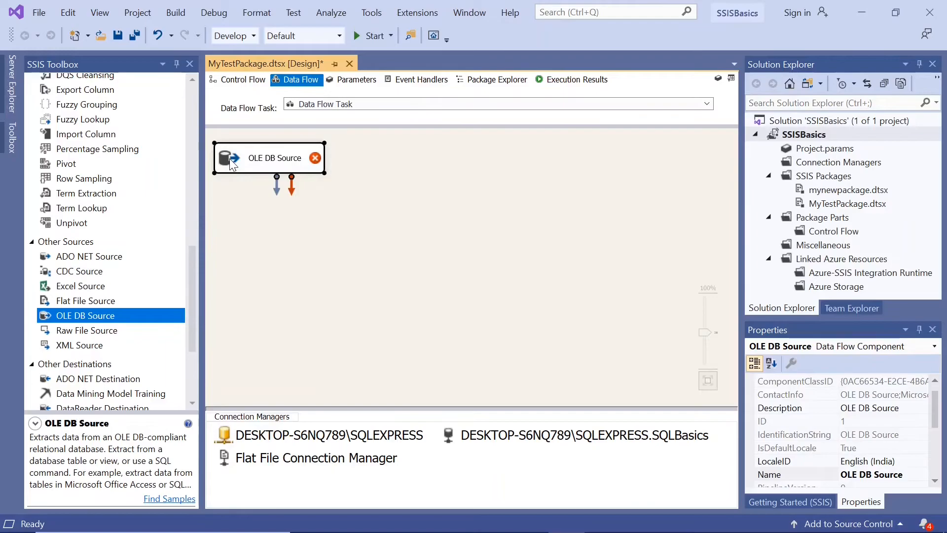
- Configure the OLE DB Source to read the [dbo].[Test1] table through the SQLBasics connection and review its columns
double_click(230, 159)
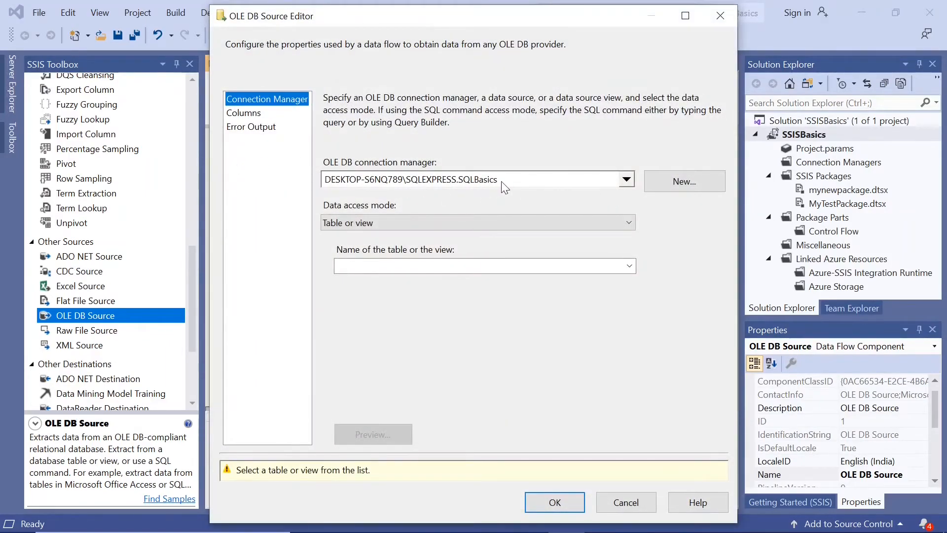
left_click(629, 267)
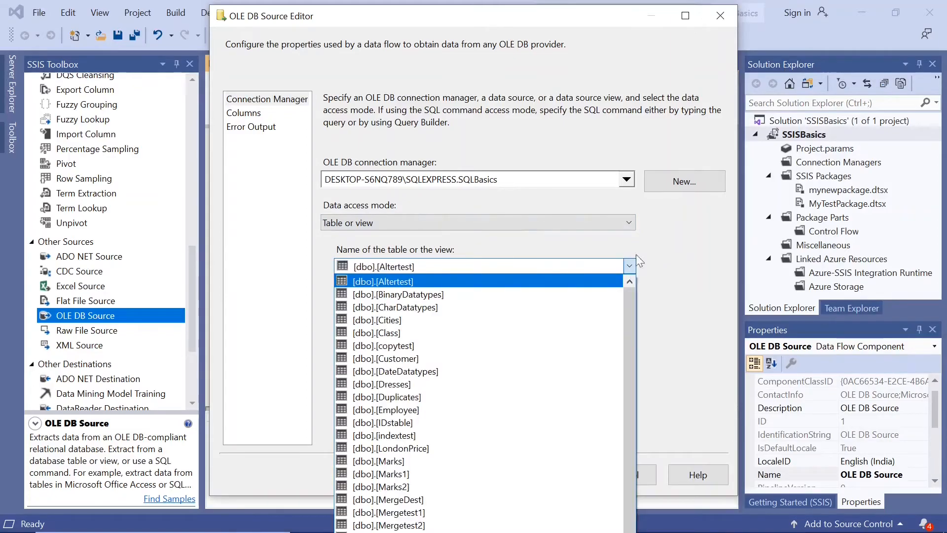
left_click(685, 15)
left_click(685, 16)
left_click(838, 256)
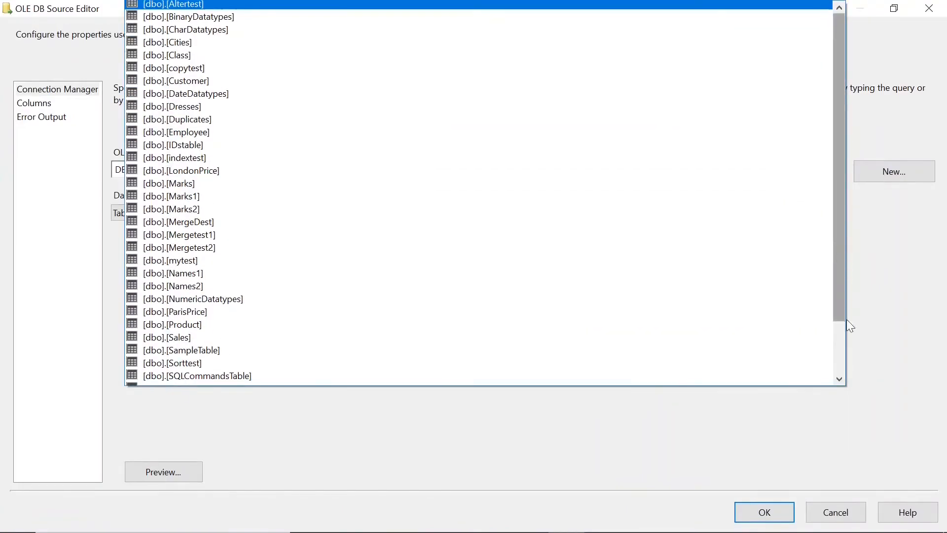
left_click_drag(844, 315, 845, 359)
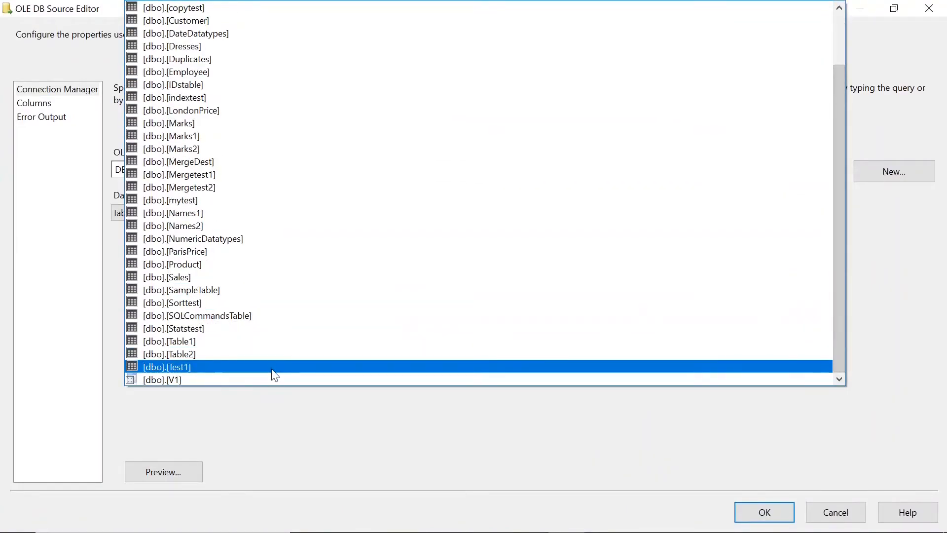
left_click(275, 366)
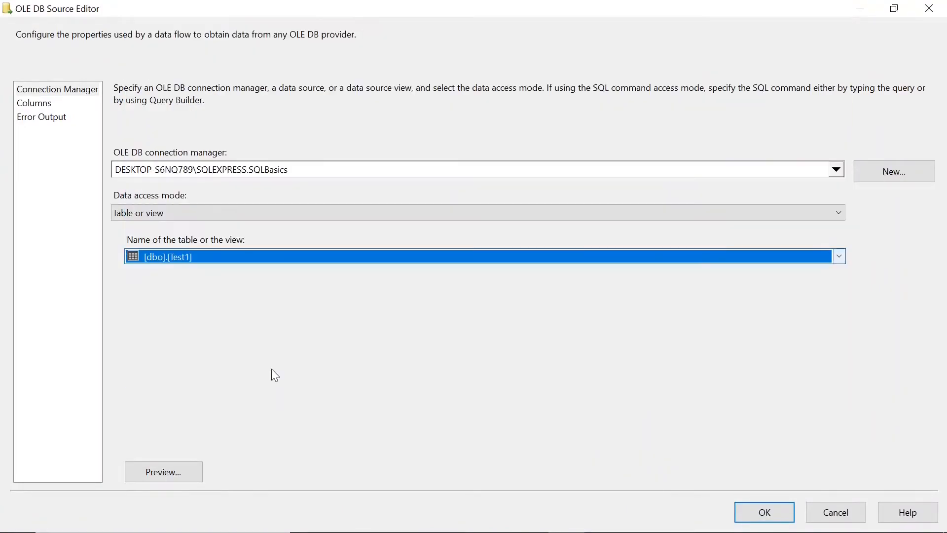
left_click(42, 103)
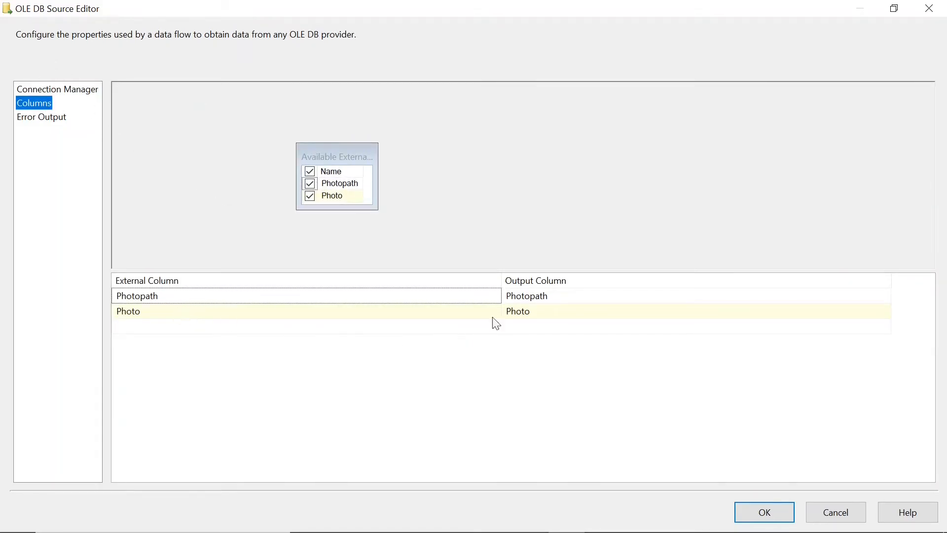
mouse_move(814, 516)
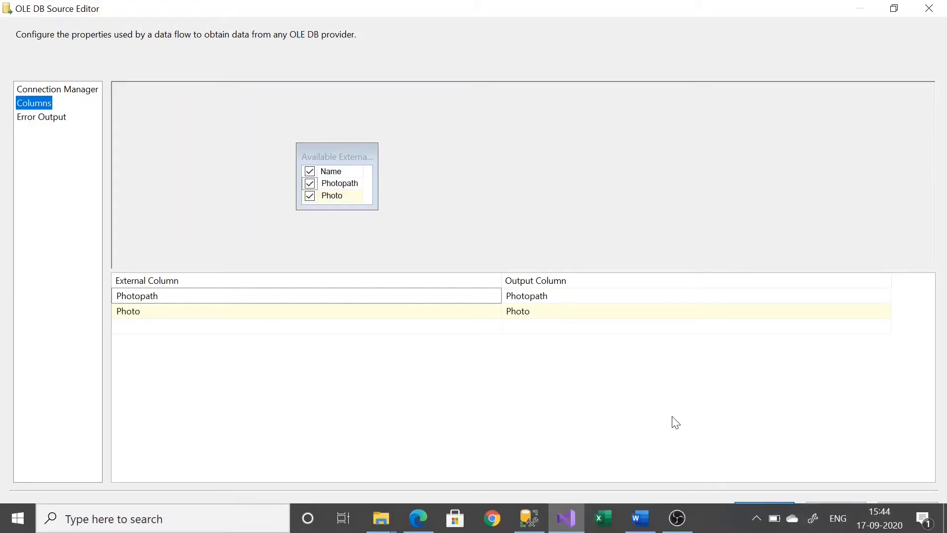
left_click(762, 512)
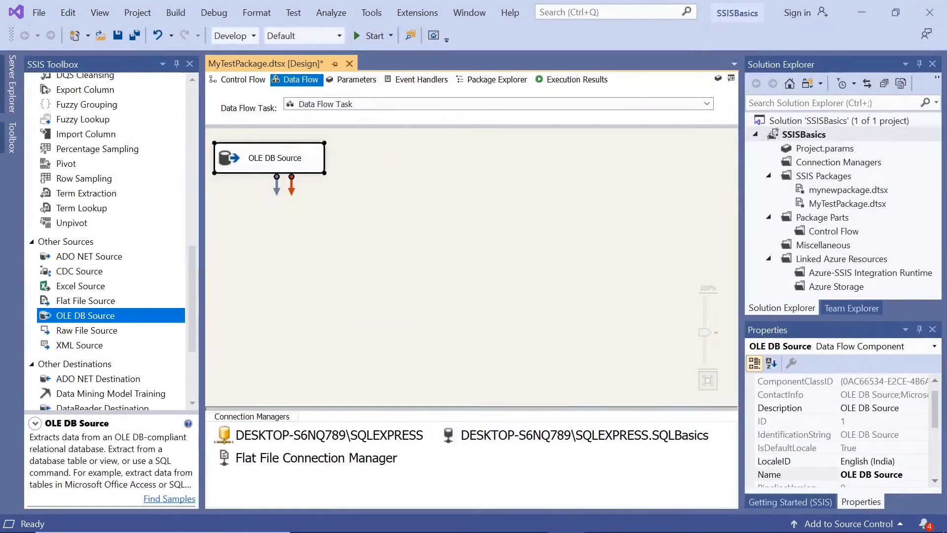
- Switch to SQL Server Management Studio, examine the Photopath and Photo values in the Test1 query results, and return to Visual Studio
left_click(529, 525)
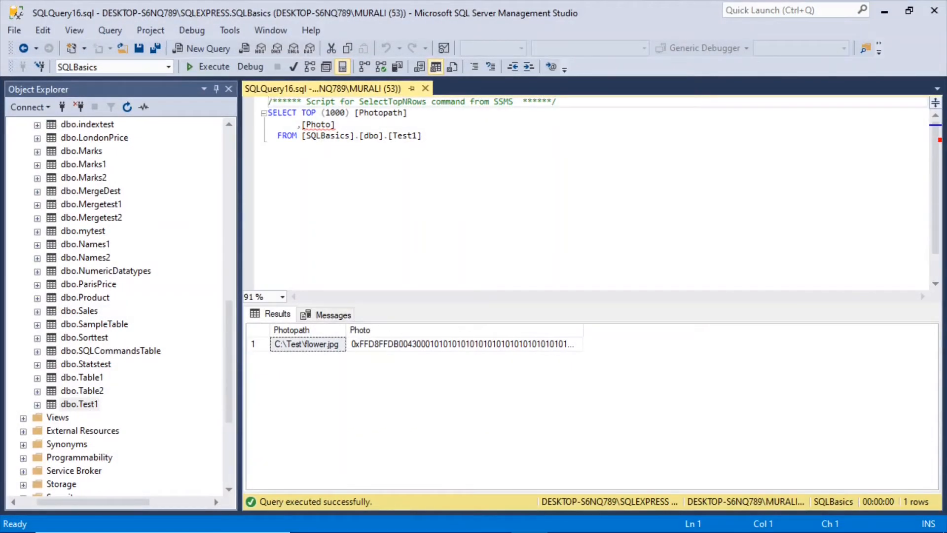
left_click(304, 344)
left_click(392, 348)
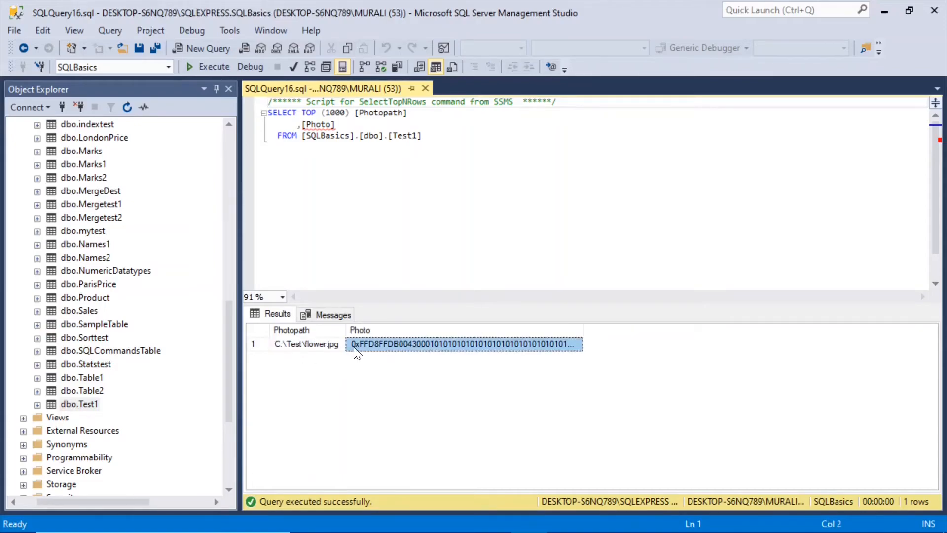
left_click(884, 11)
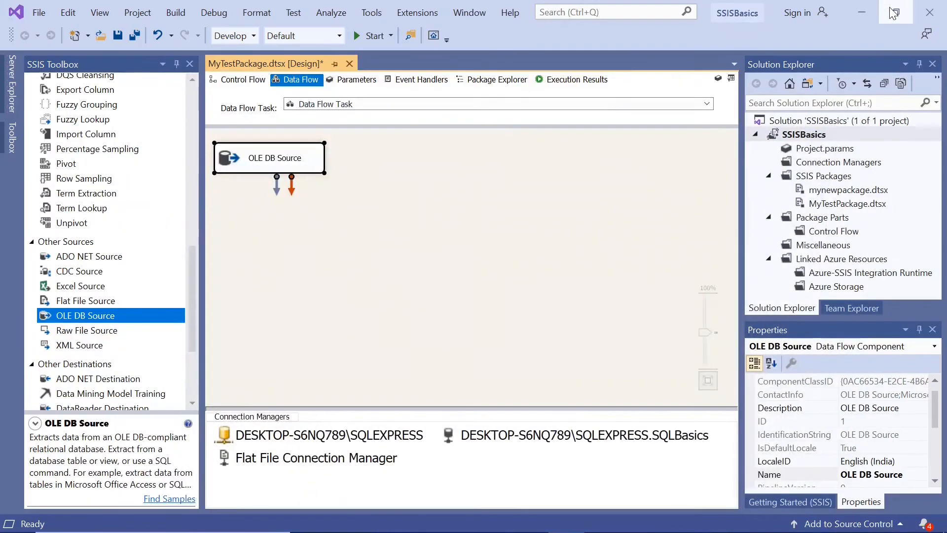
- Rename the OLE DB Source in the data flow as Test1
left_click(267, 165)
type("Test1")
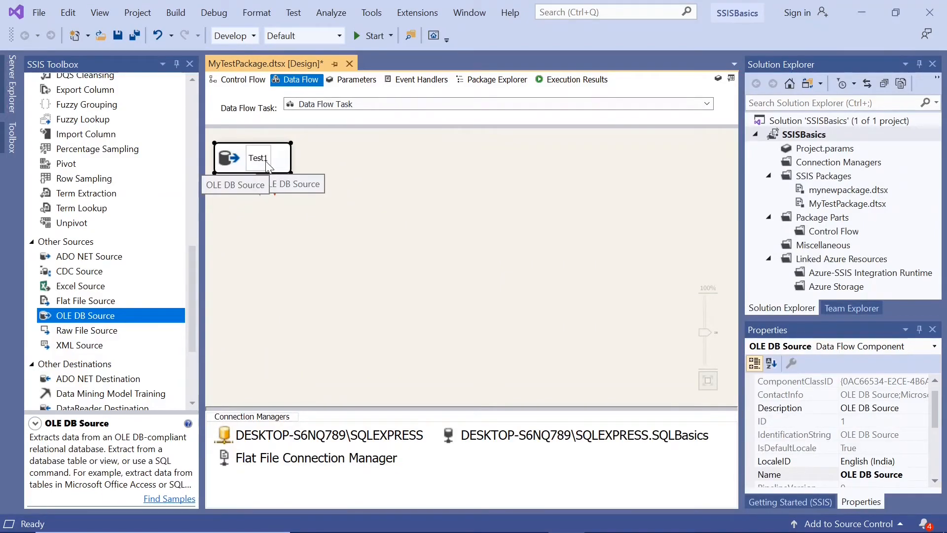
left_click(369, 253)
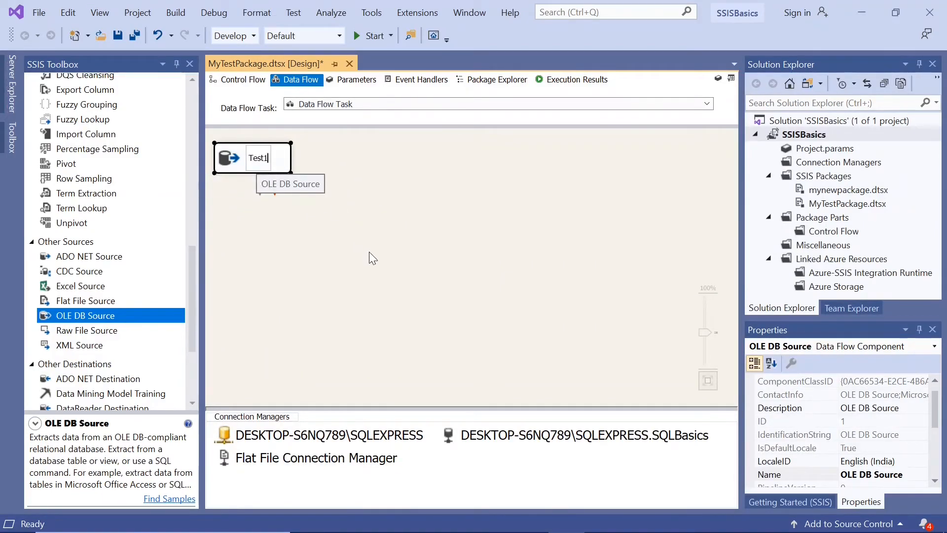
- Add an Export Column transformation below the Test1 source and connect the source's data output to it
left_click_drag(193, 294, 191, 260)
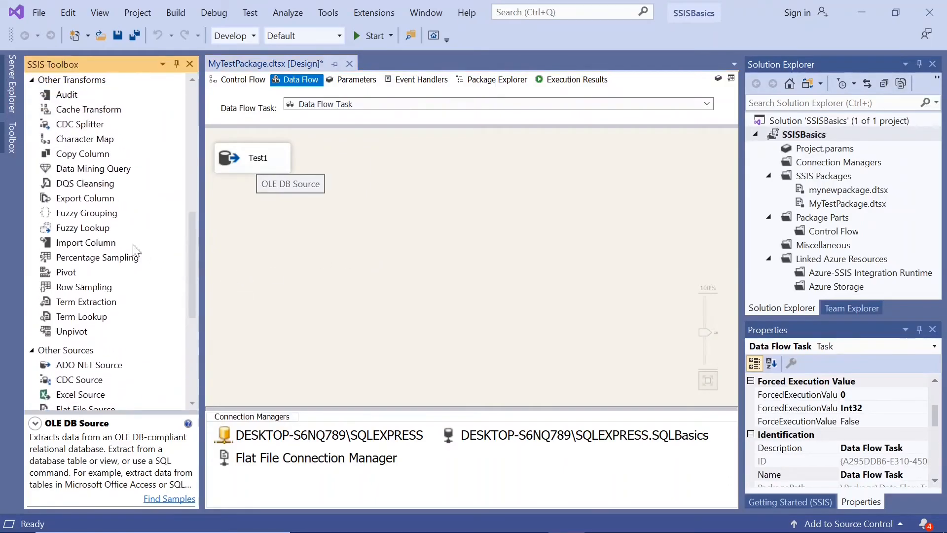
left_click(86, 199)
left_click_drag(87, 202, 252, 206)
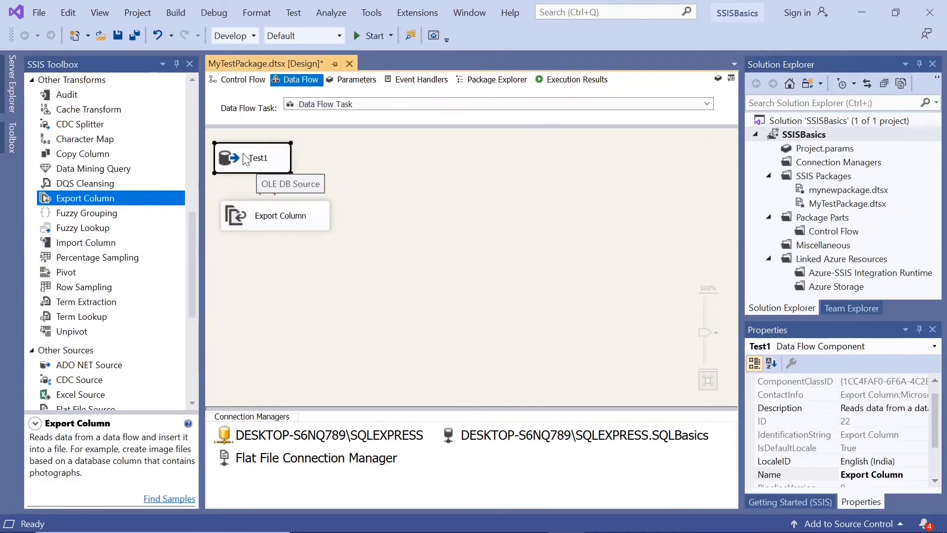
double_click(246, 159)
left_click(647, 503)
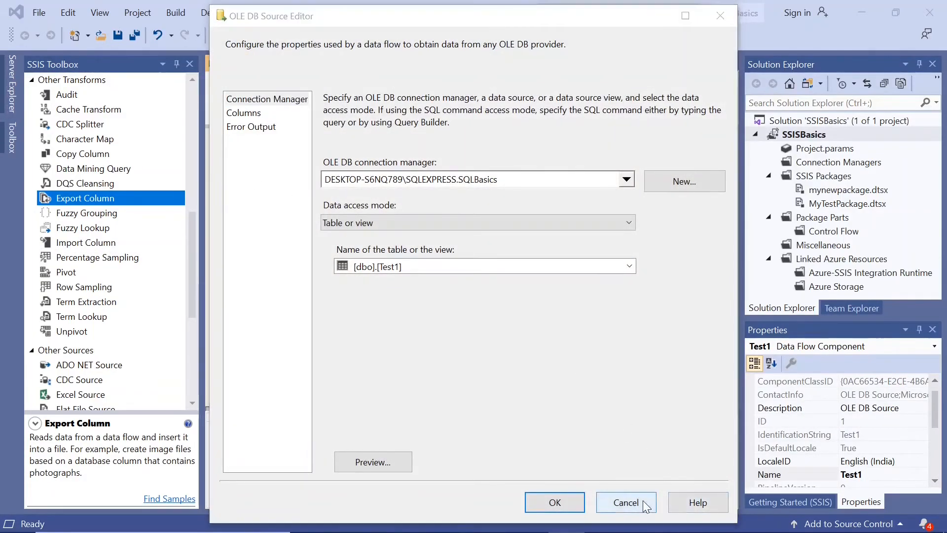
left_click_drag(260, 195, 261, 212)
- Configure the Export Column transformation with Photo as the extract column and Photopath as the file path column
double_click(235, 216)
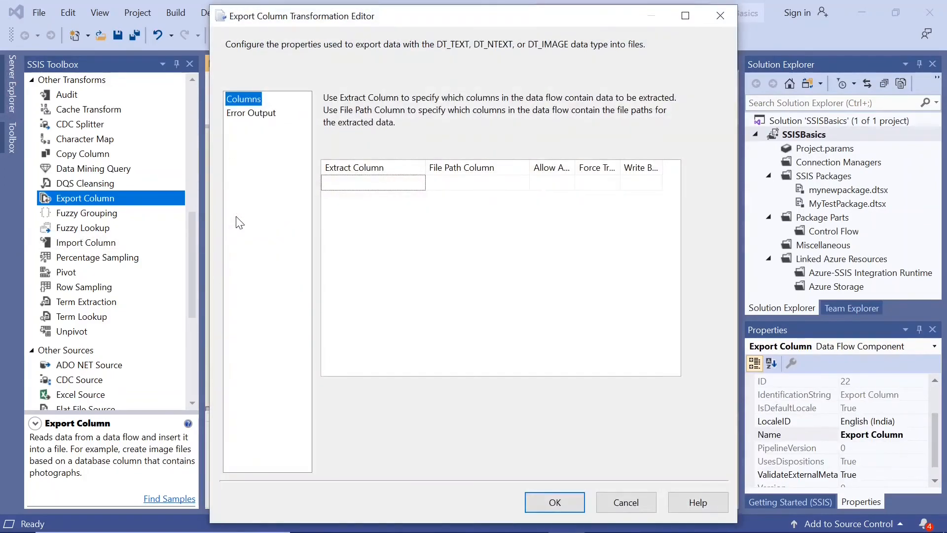
left_click(362, 183)
left_click(419, 183)
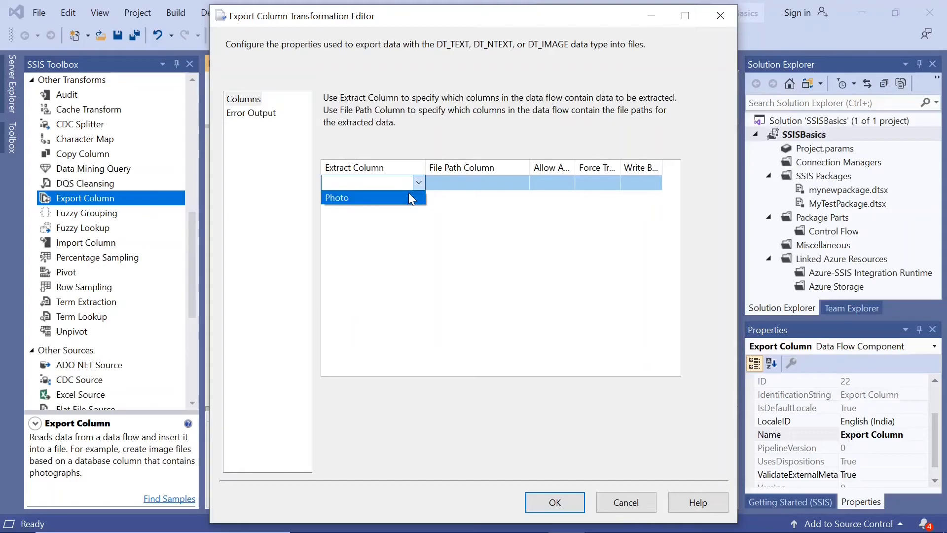
left_click(409, 195)
left_click(470, 184)
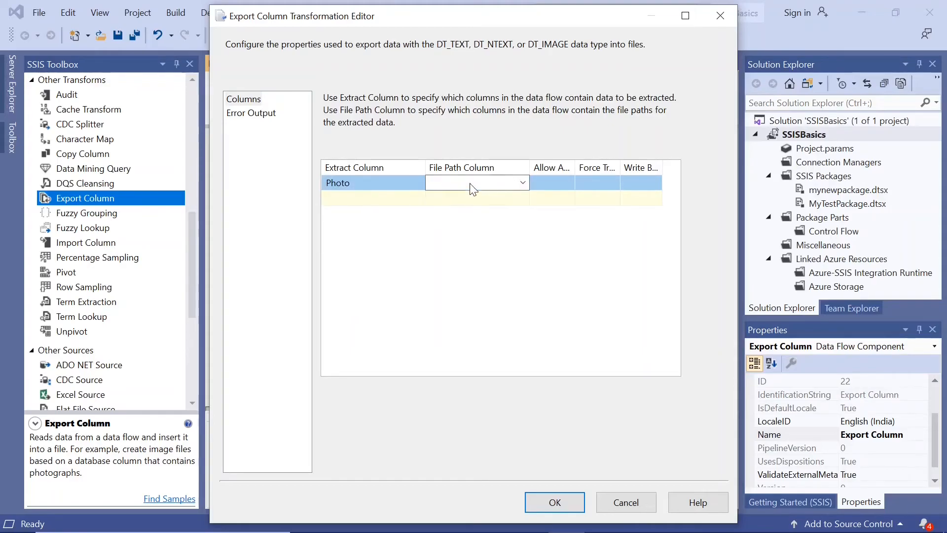
left_click(523, 182)
left_click(501, 195)
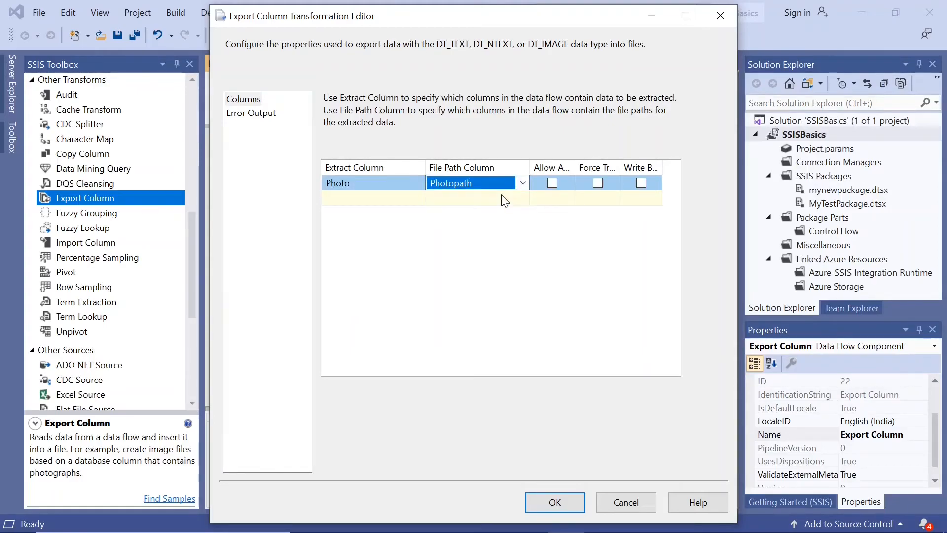
left_click(555, 502)
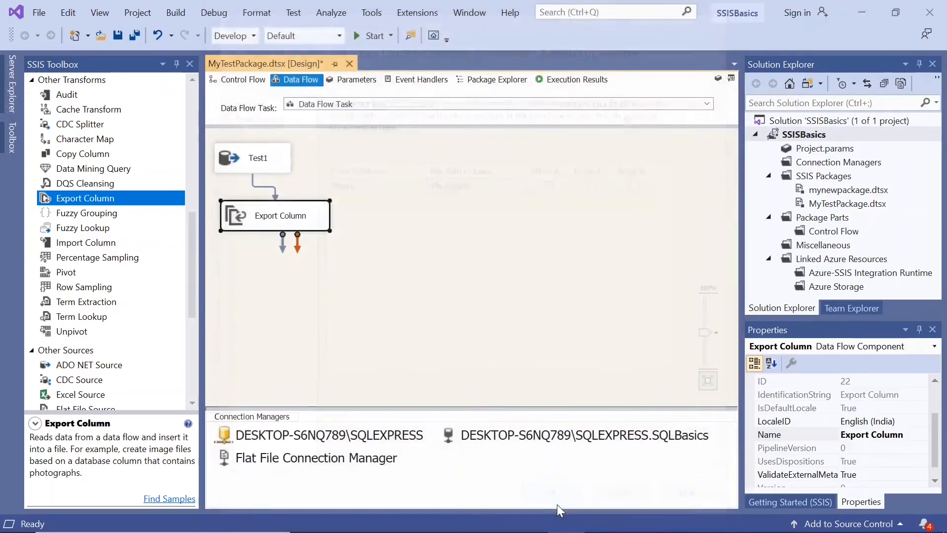
- Switch to File Explorer, check the contents of the C:\Test folder, and return to Visual Studio
mouse_move(409, 528)
mouse_move(380, 517)
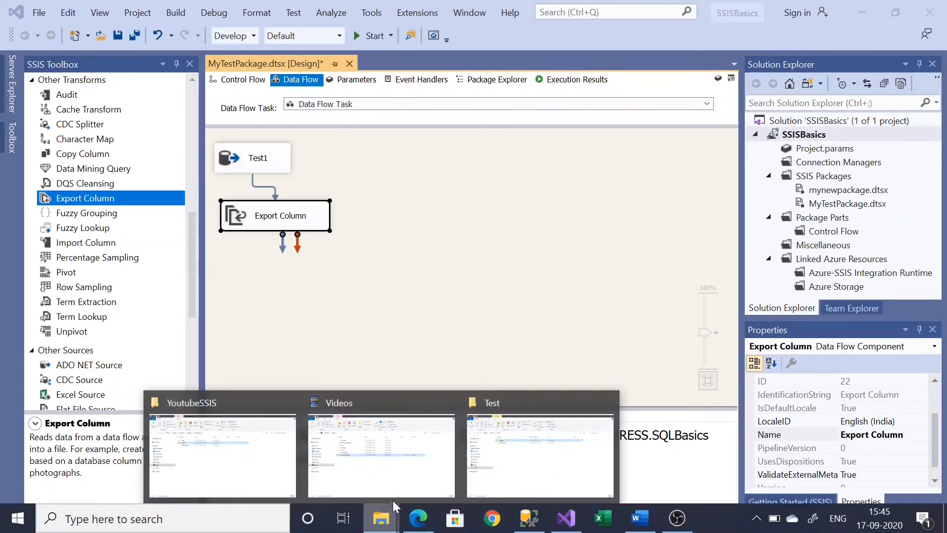
left_click(526, 469)
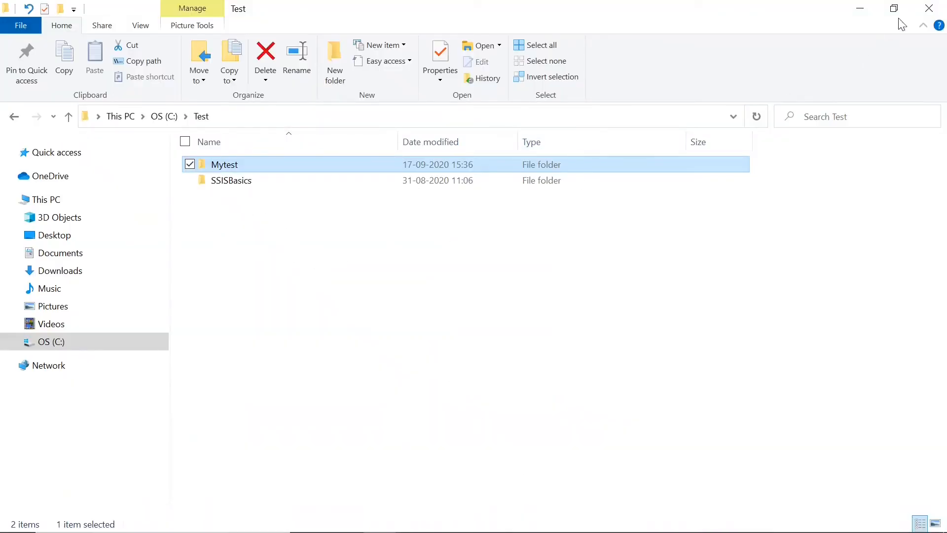
left_click(860, 9)
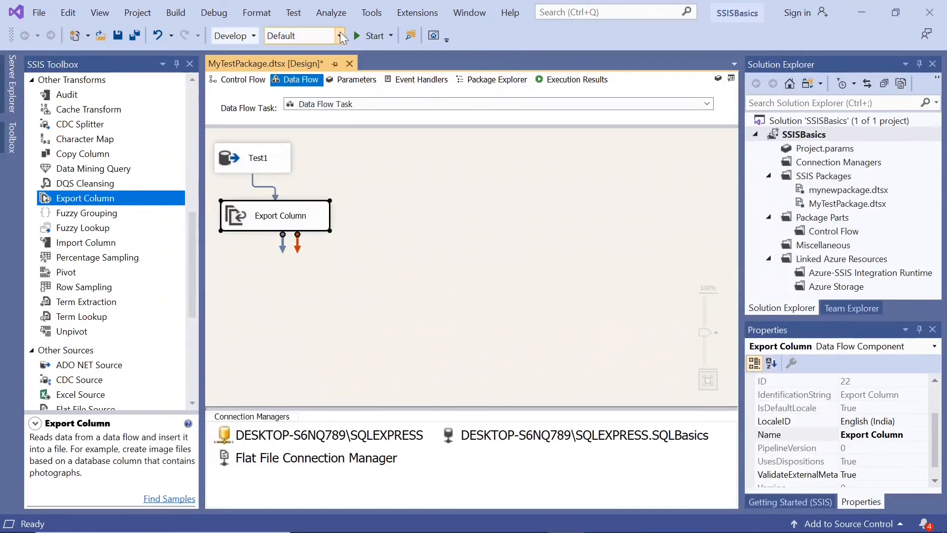
- Run MyTestPackage, review the execution of the Export Column data flow, and return to design mode
left_click(355, 35)
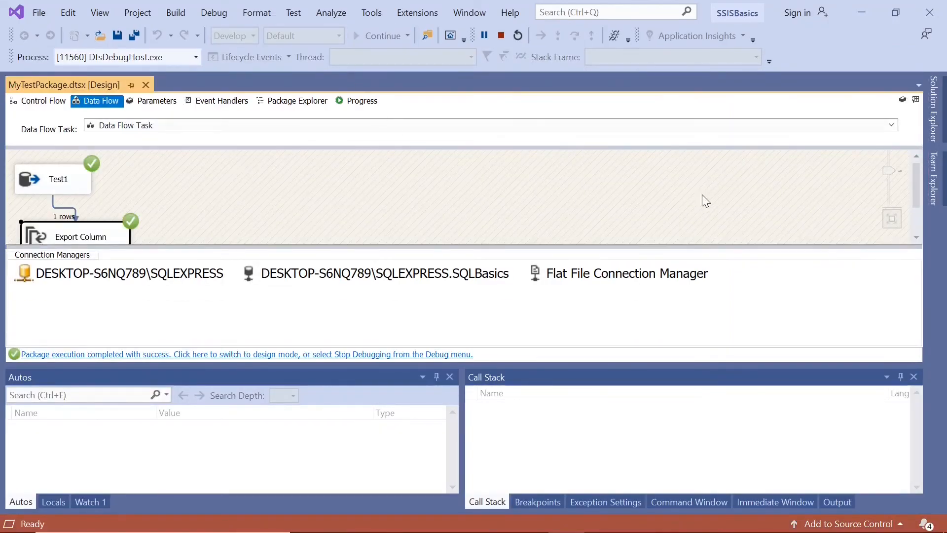
left_click(914, 238)
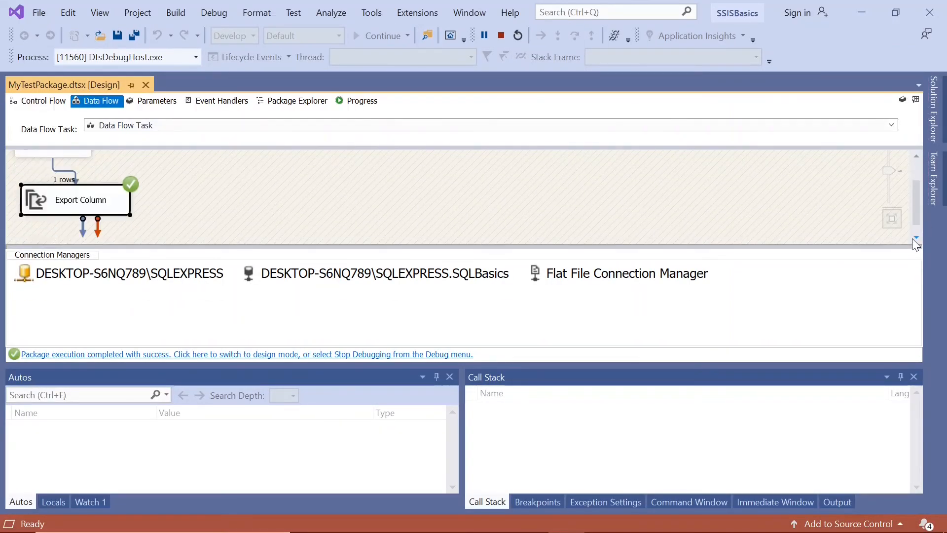
left_click(193, 359)
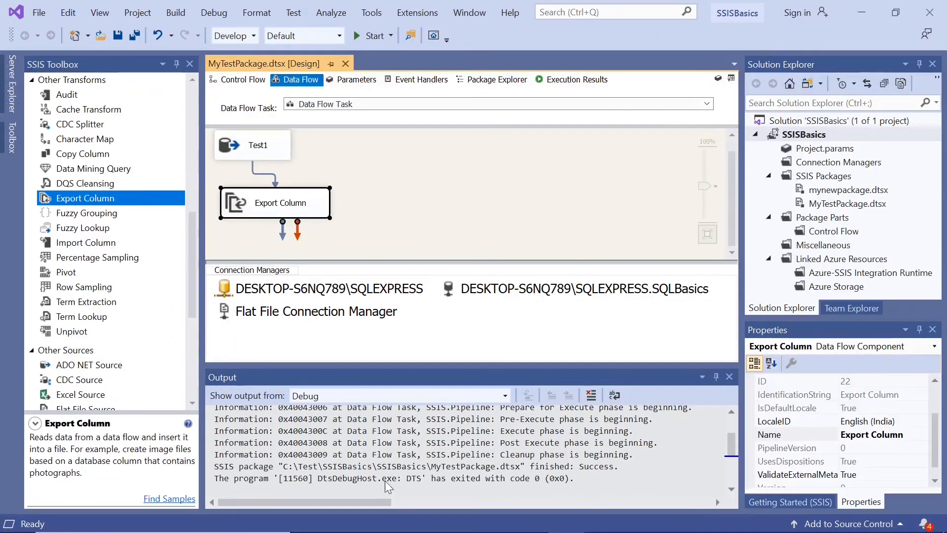
- Switch to the C:\Test folder in File Explorer, open the exported flower image to inspect it, and close the viewer
mouse_move(457, 528)
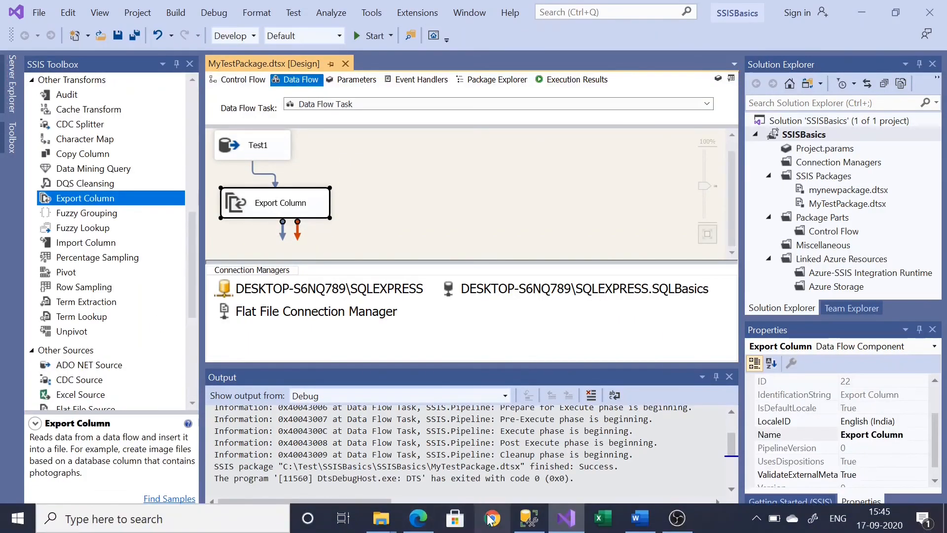
mouse_move(390, 523)
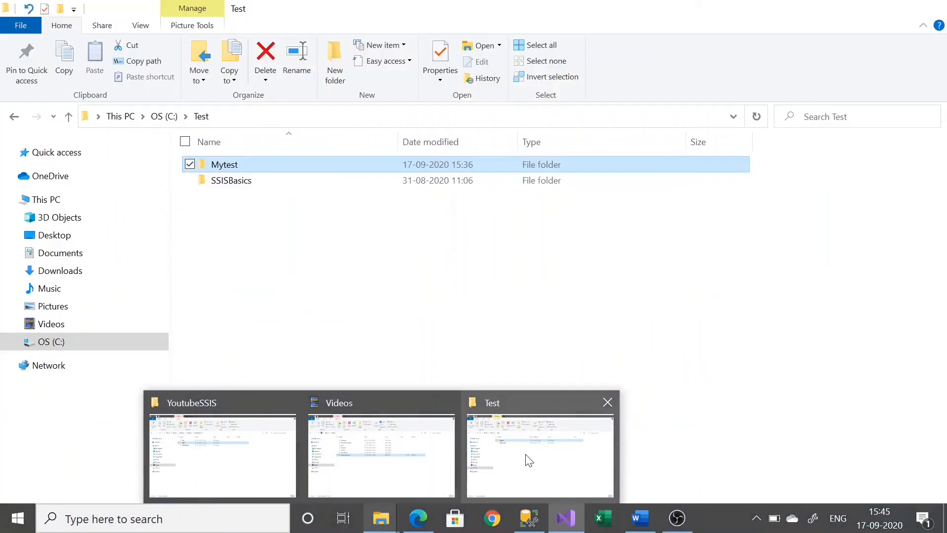
left_click(528, 460)
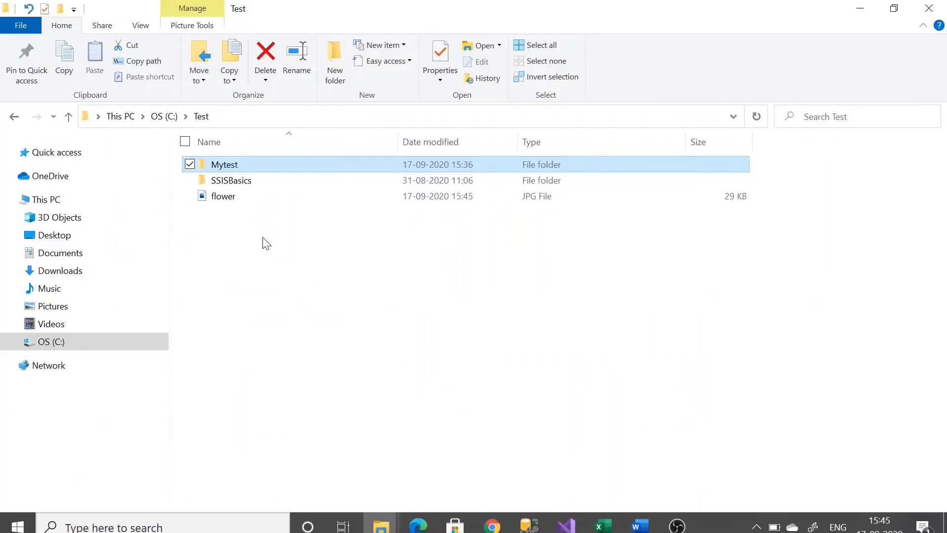
double_click(223, 197)
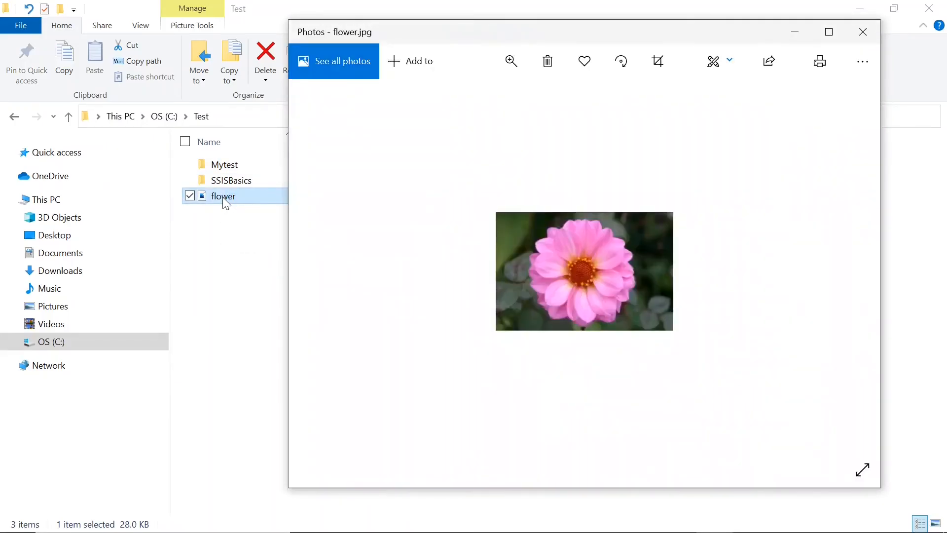
left_click(861, 32)
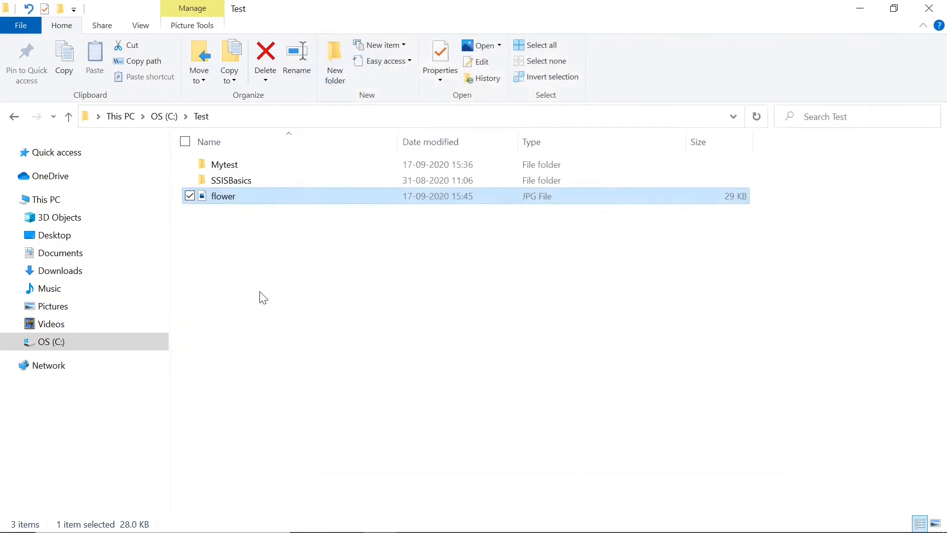
left_click(301, 240)
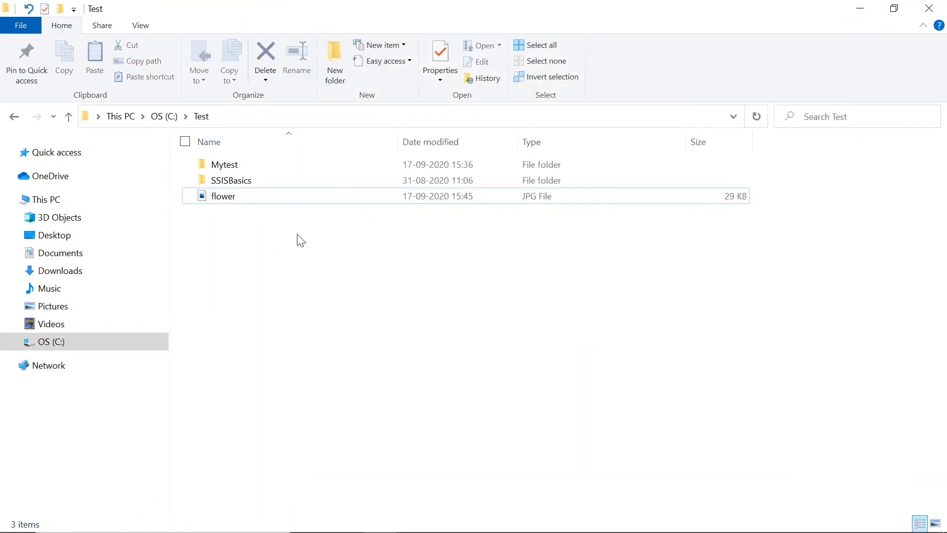